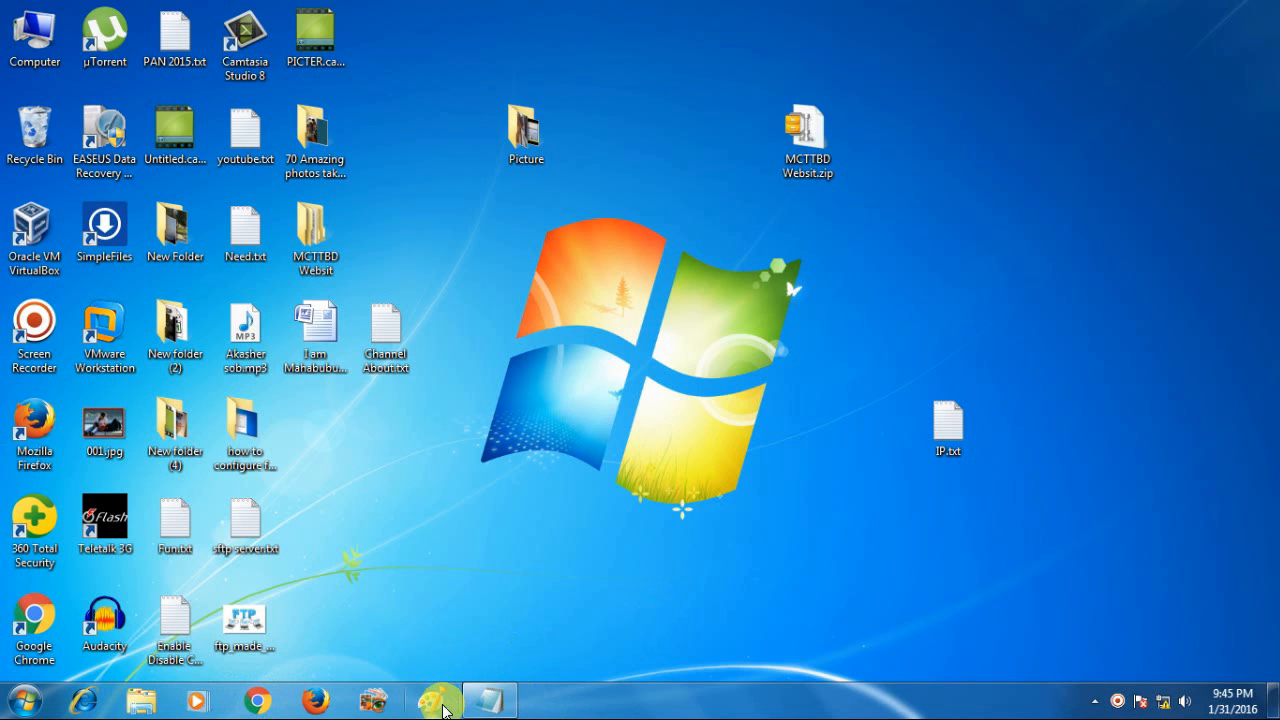
right_click(1168, 699)
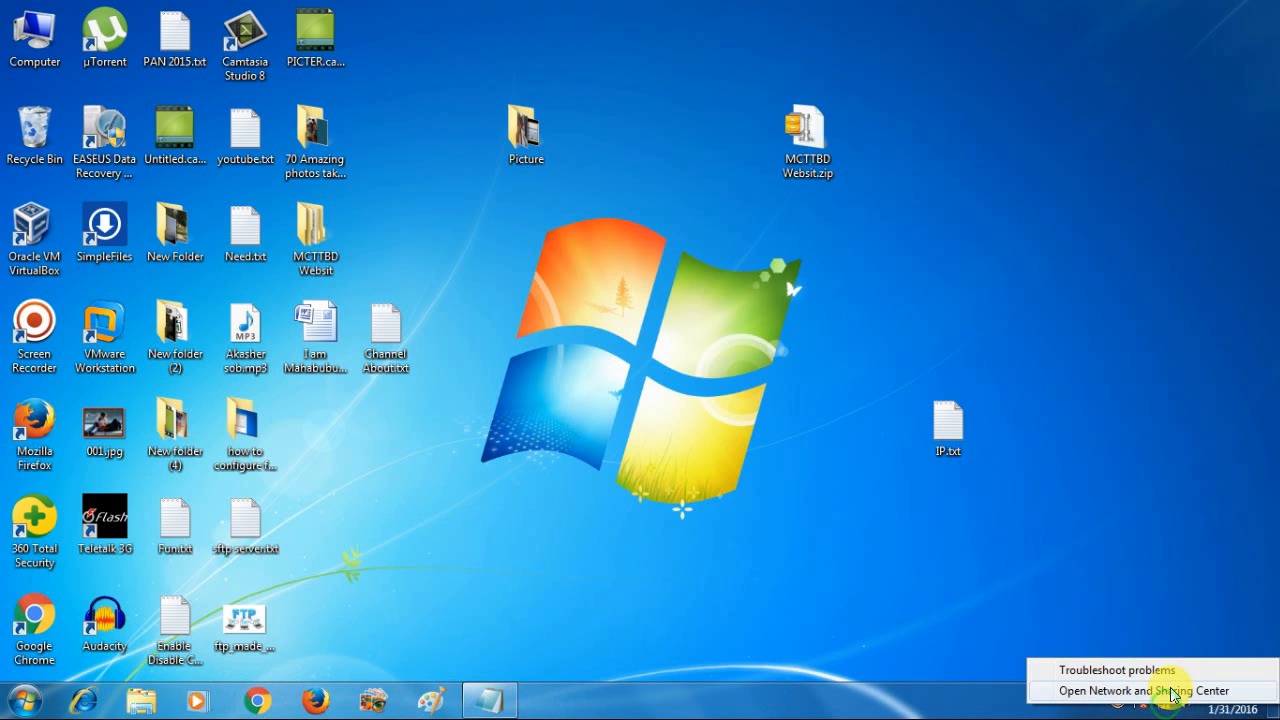
click(1172, 691)
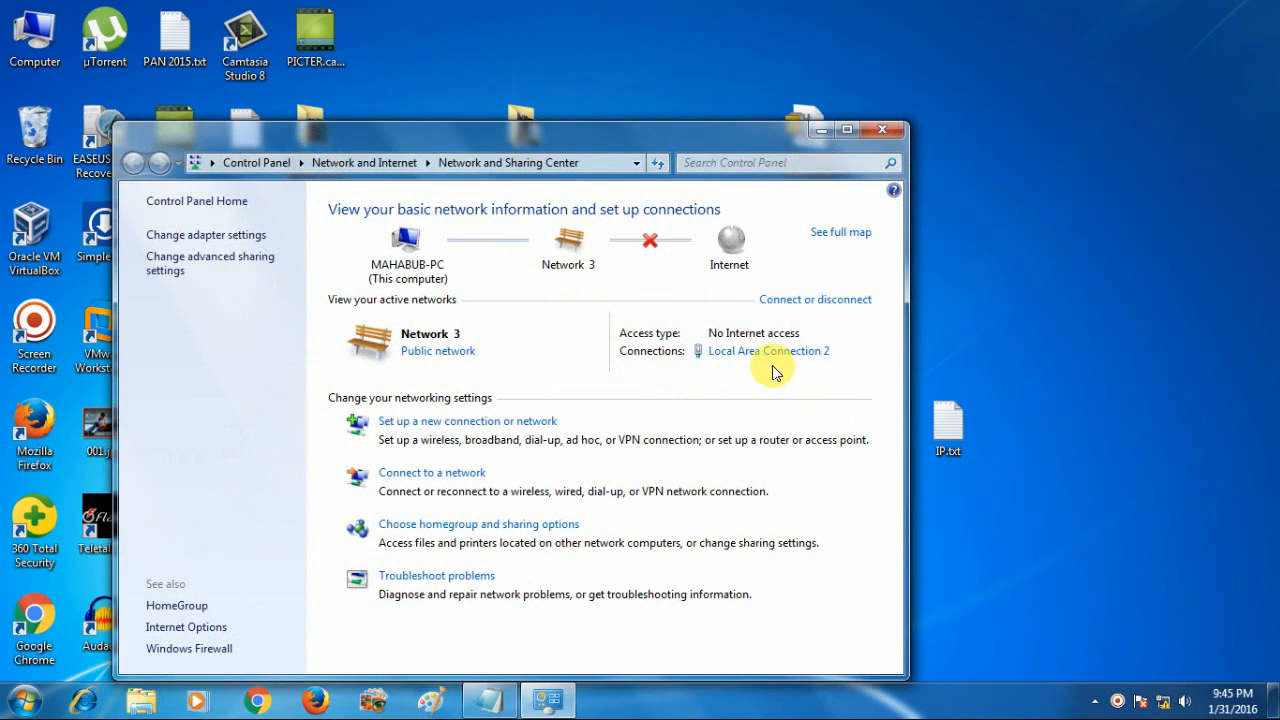
click(763, 353)
click(543, 342)
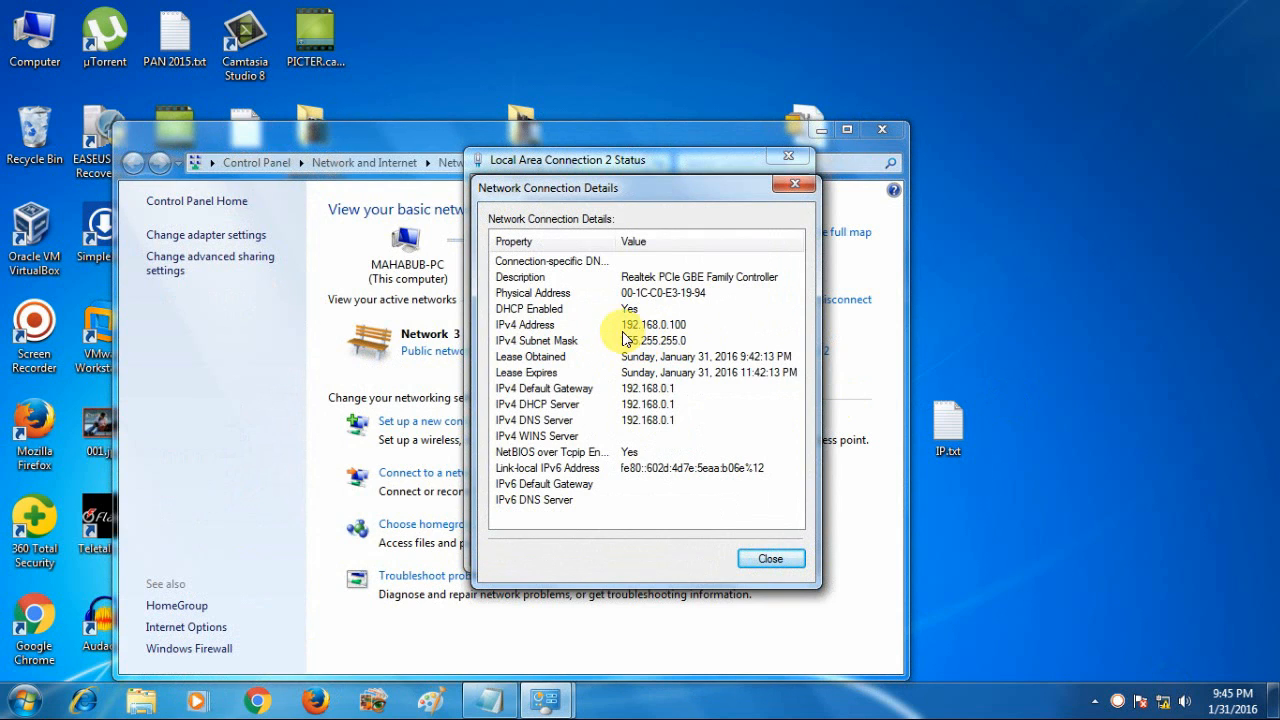
click(760, 556)
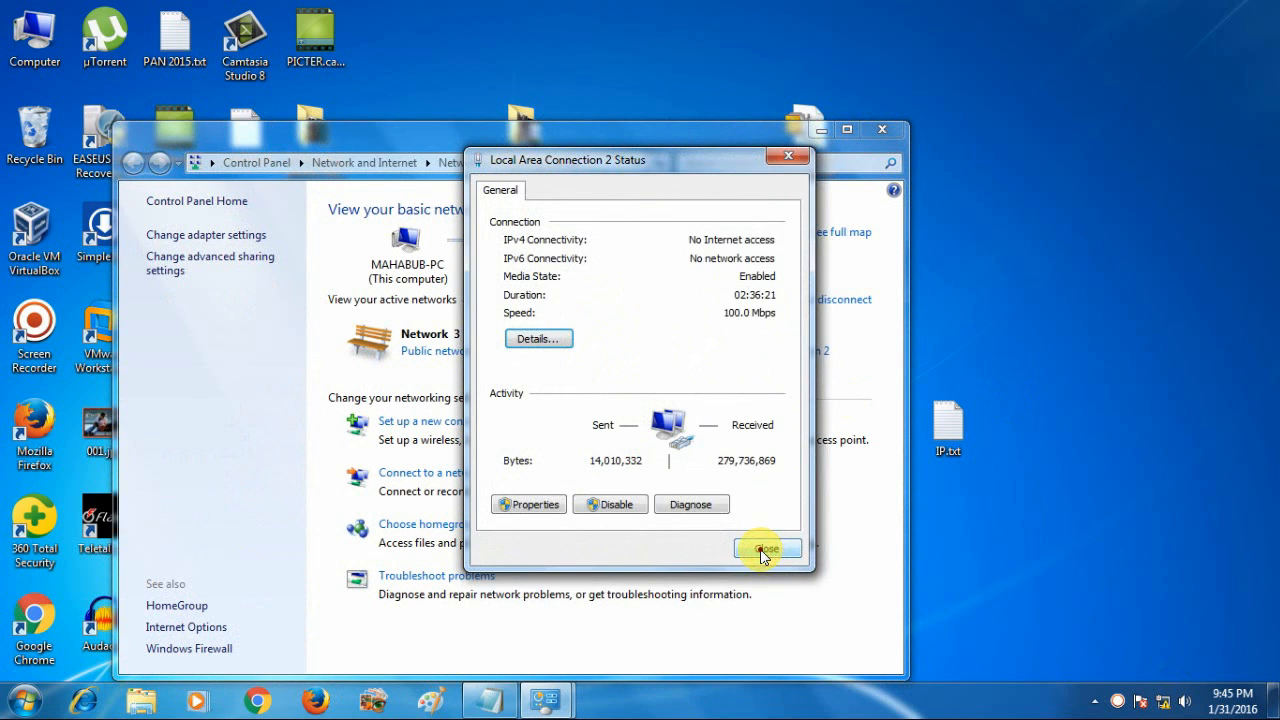
click(762, 550)
click(876, 130)
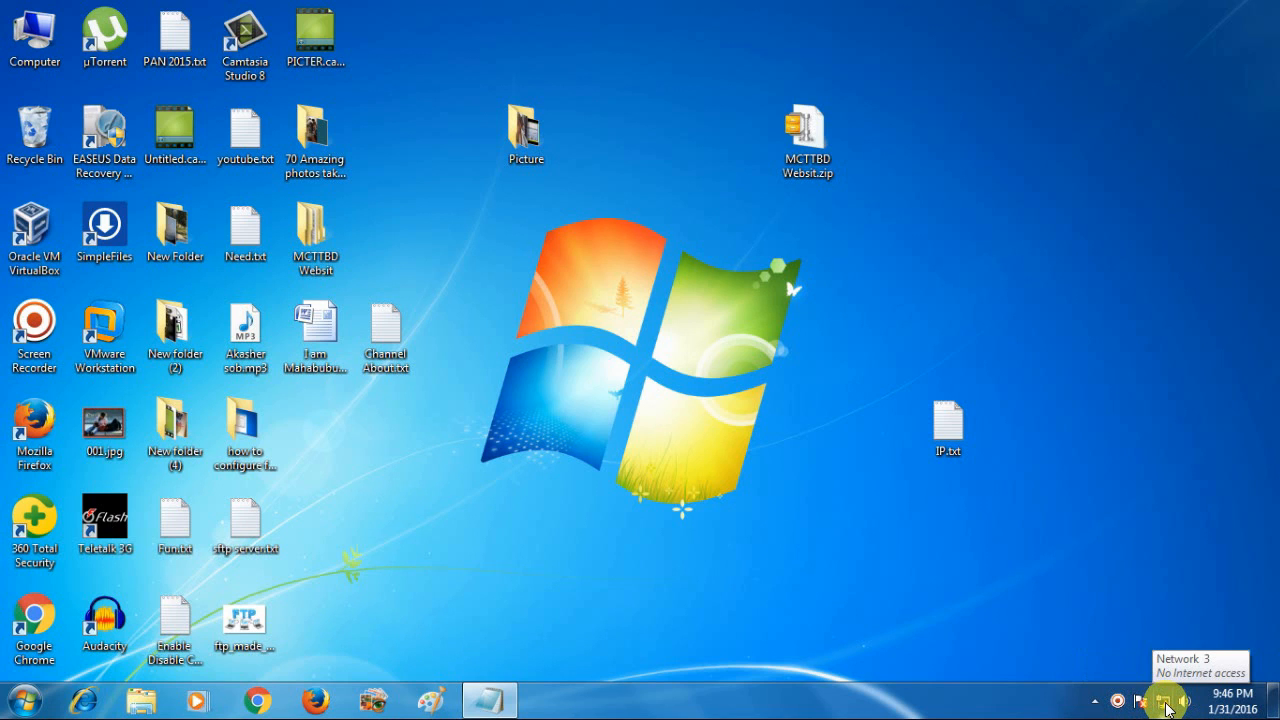
right_click(1164, 708)
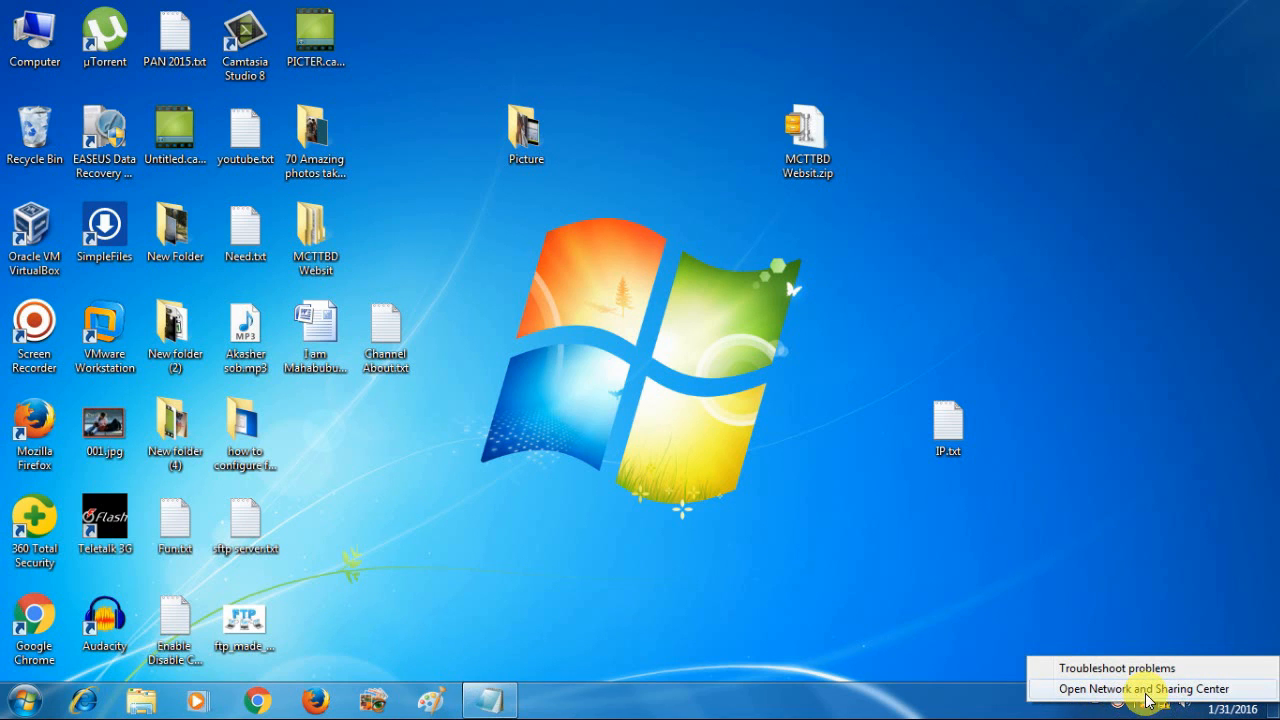
click(1188, 689)
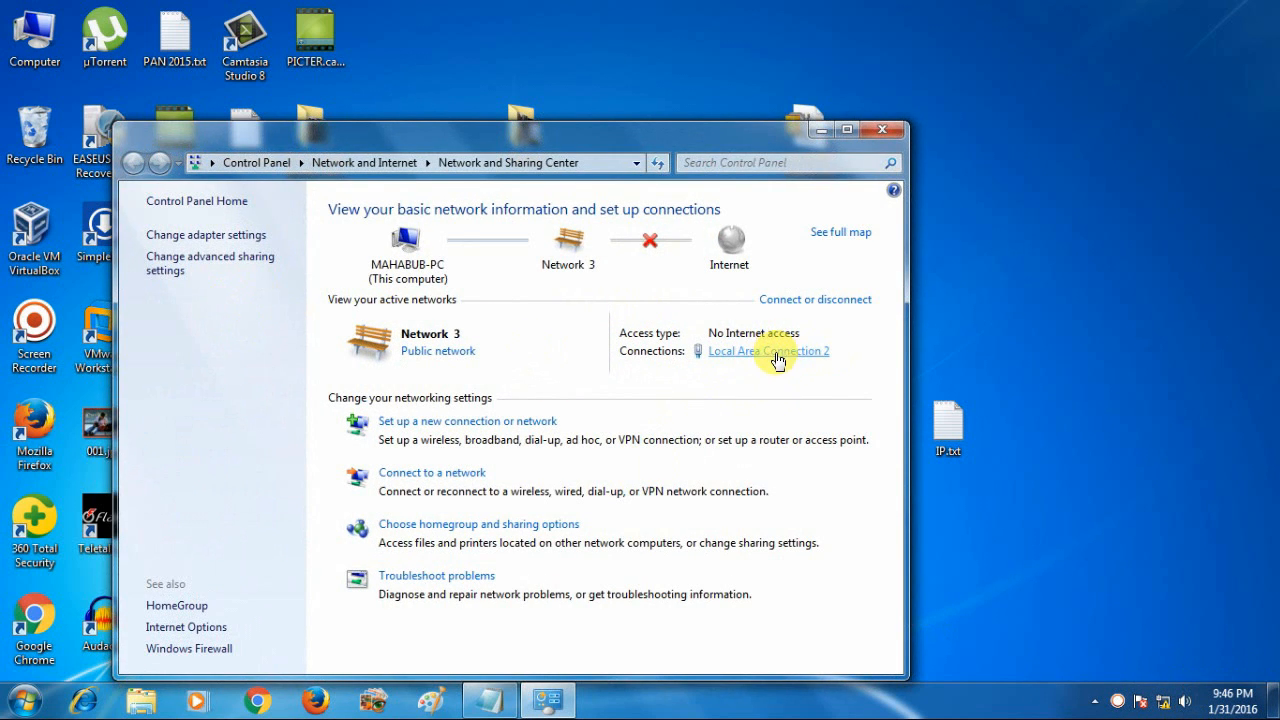
click(768, 356)
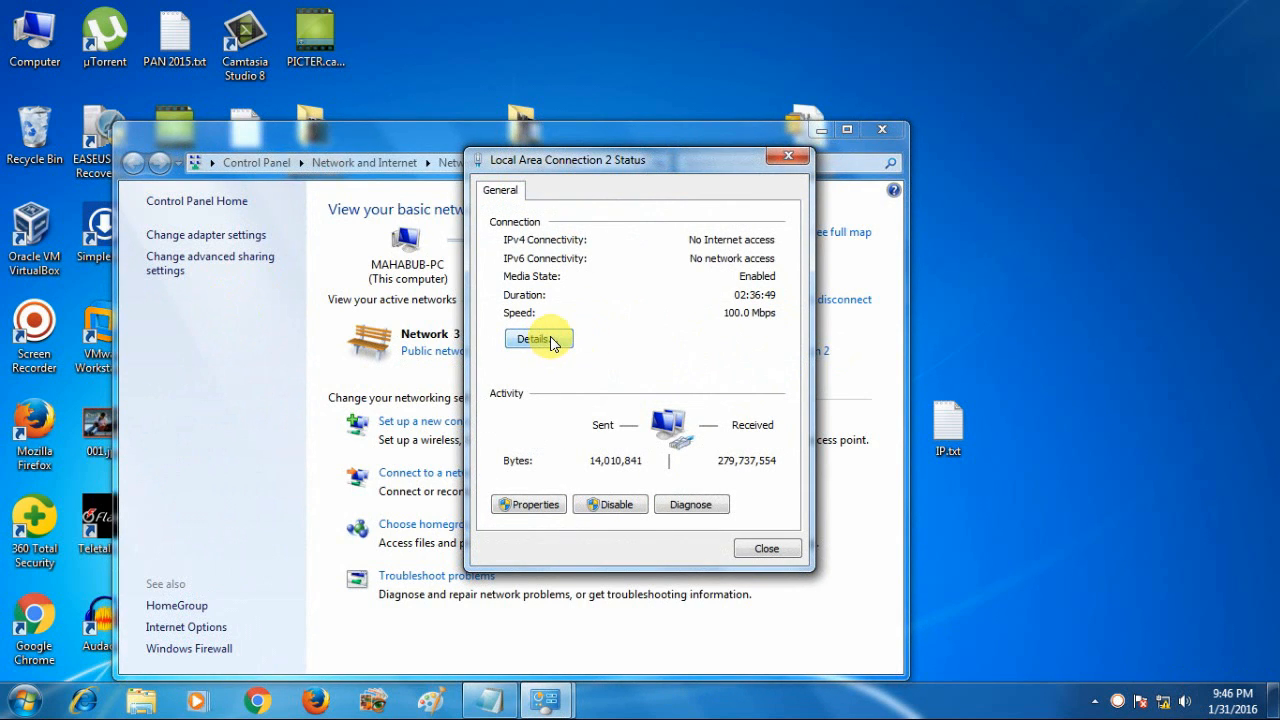
click(535, 341)
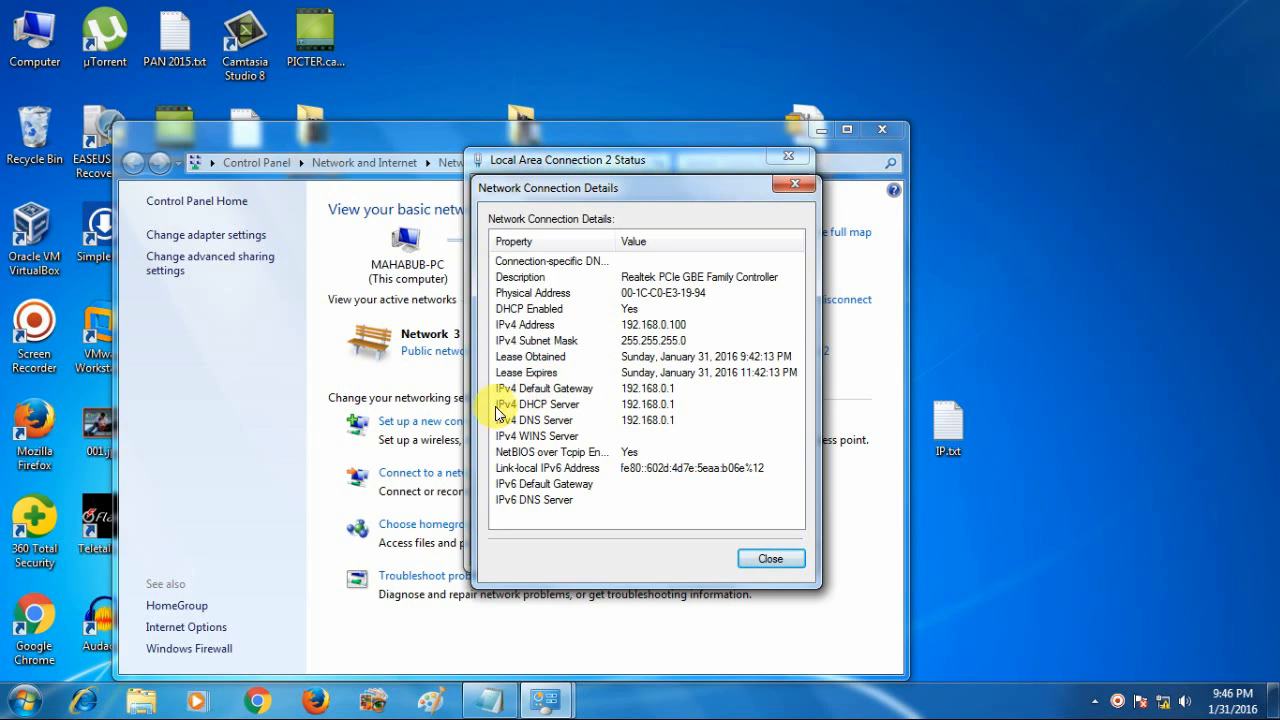
click(628, 391)
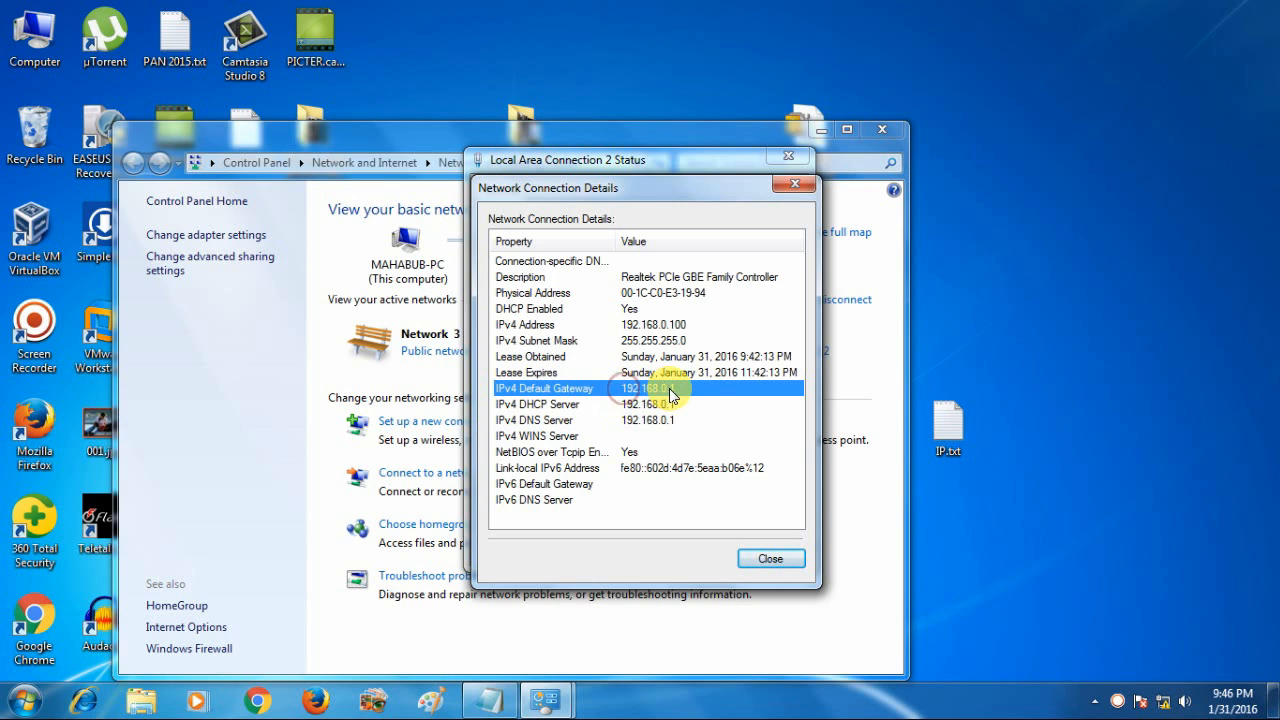
click(692, 390)
click(661, 392)
click(695, 404)
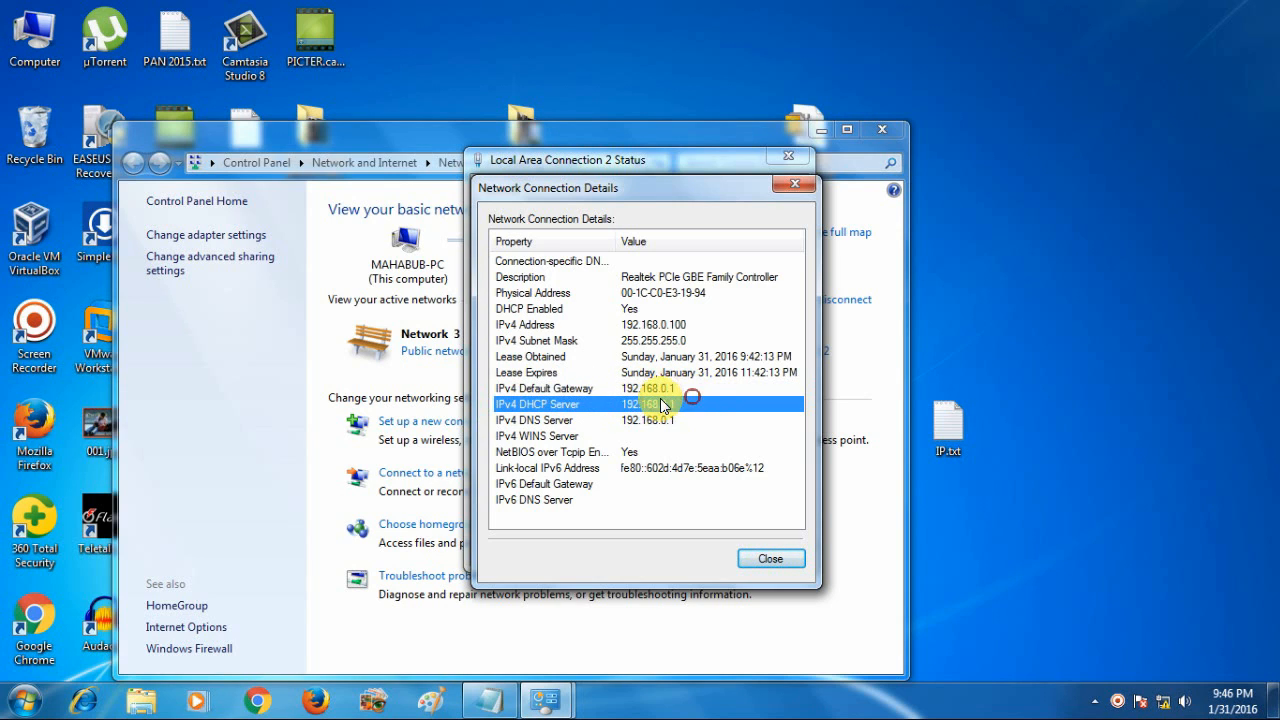
click(665, 389)
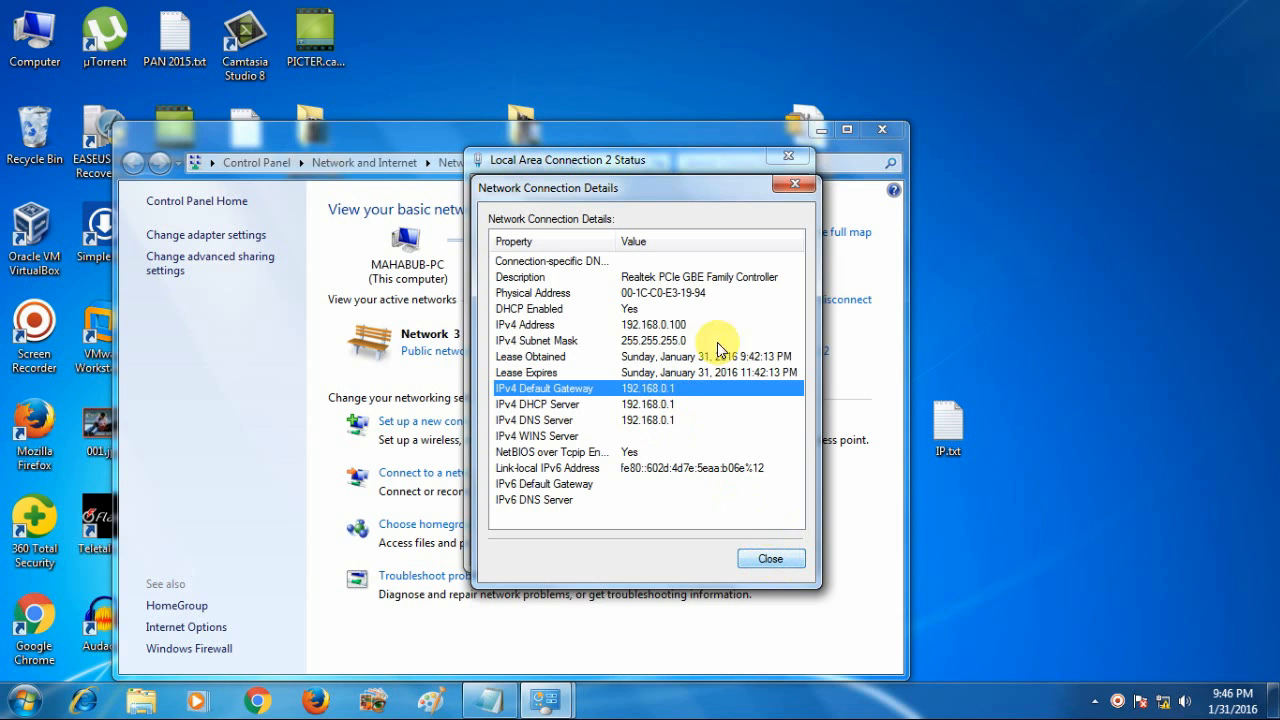
click(772, 557)
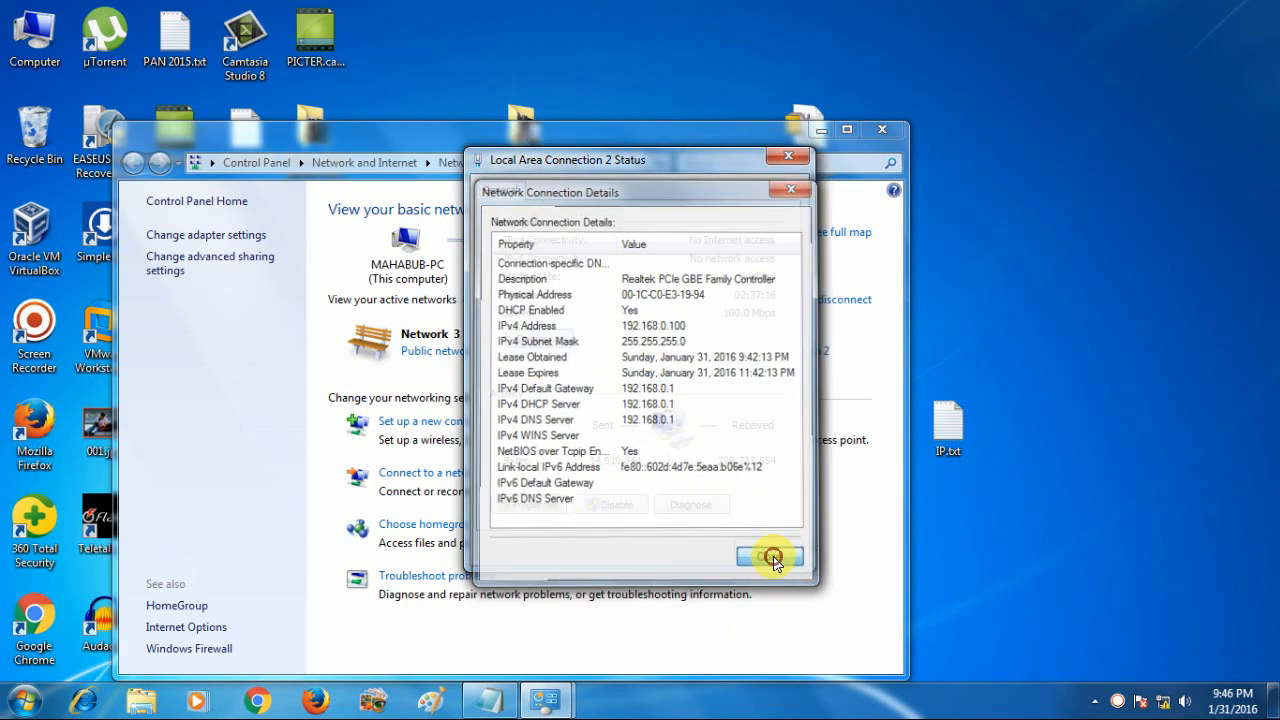
click(770, 552)
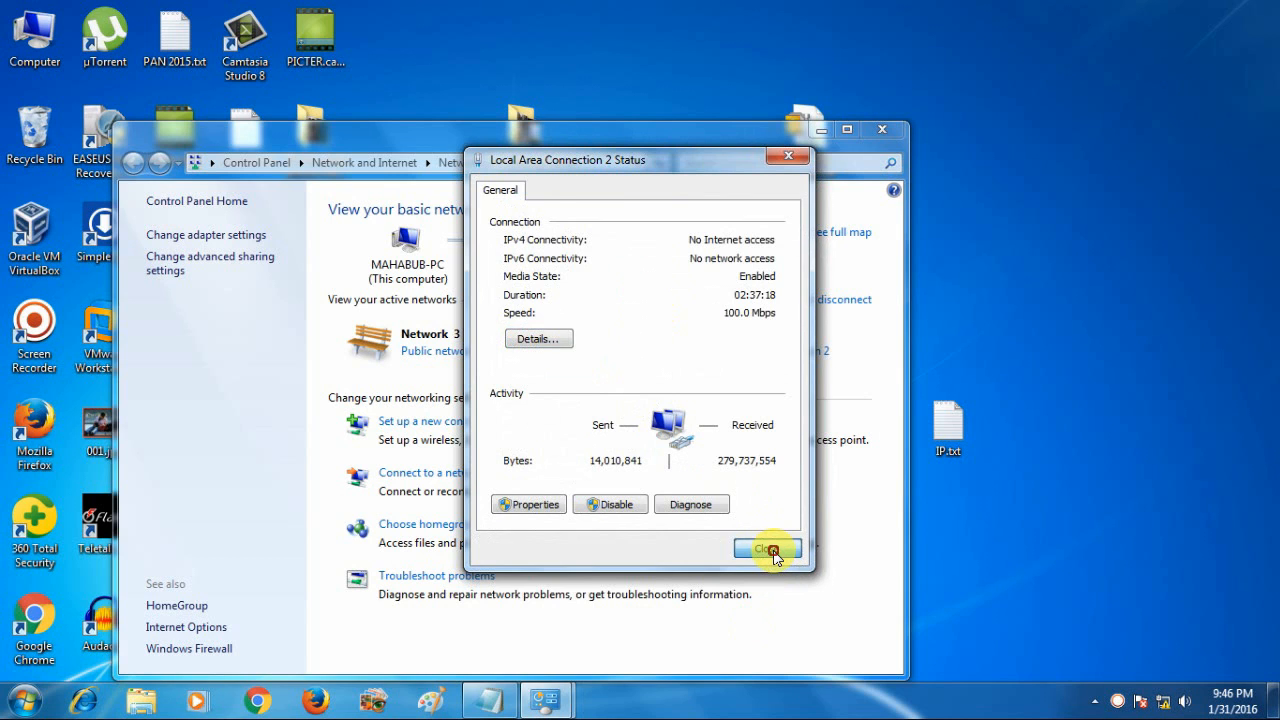
click(757, 351)
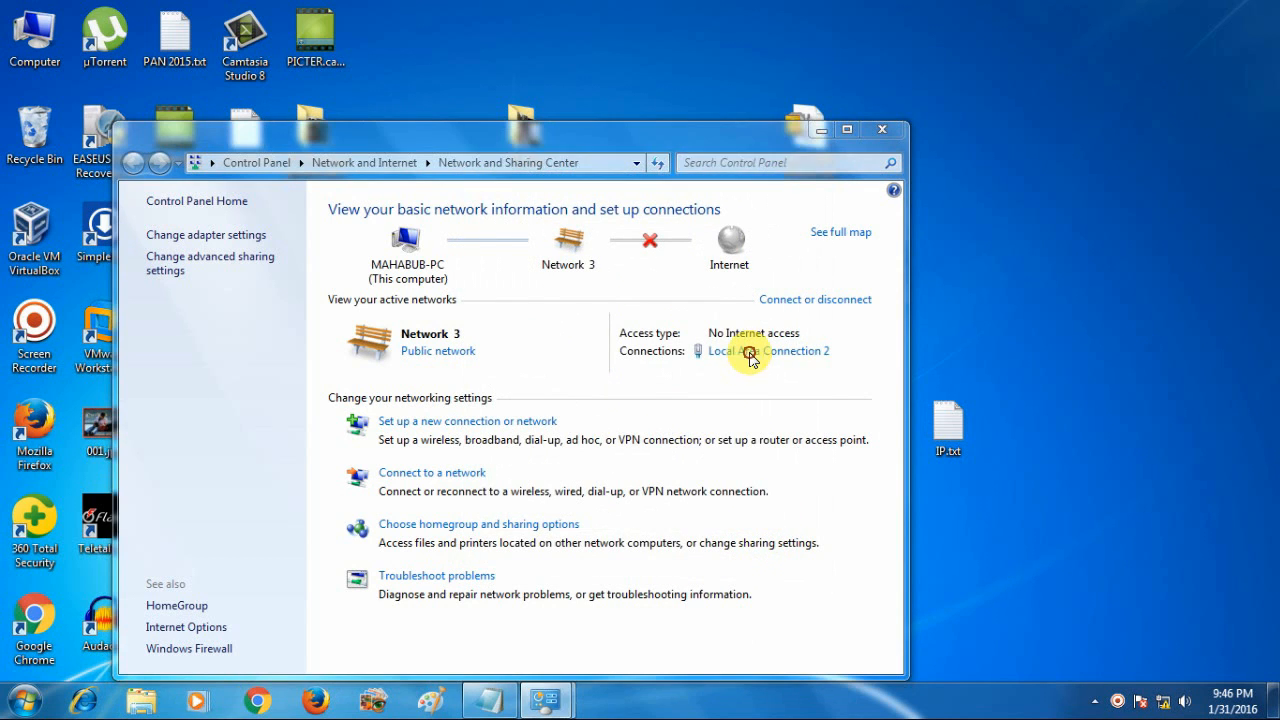
click(530, 338)
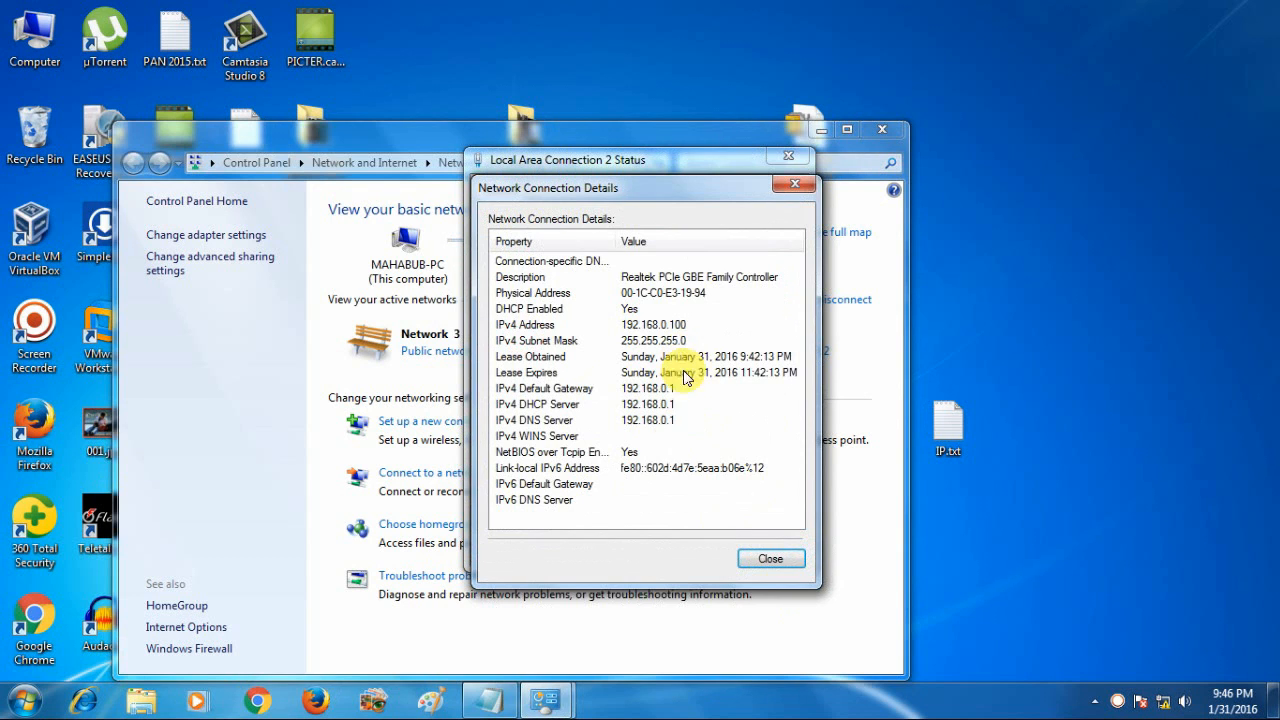
click(770, 559)
click(764, 548)
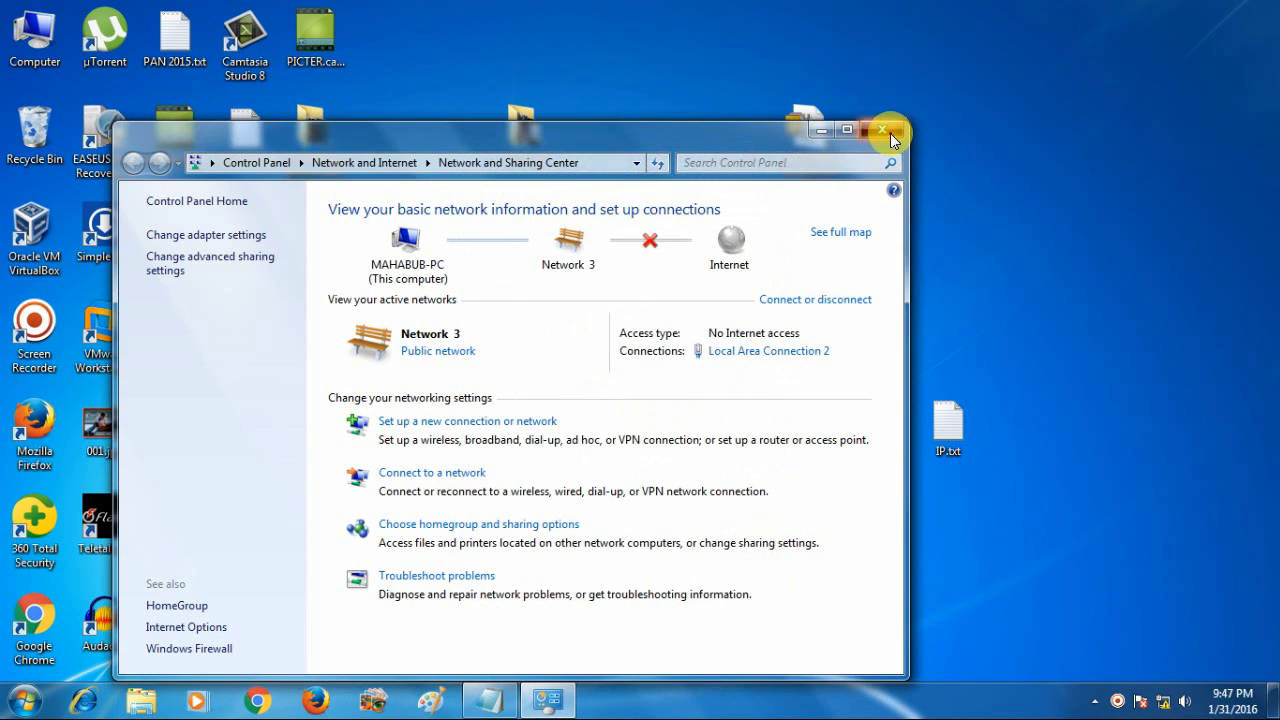
click(882, 129)
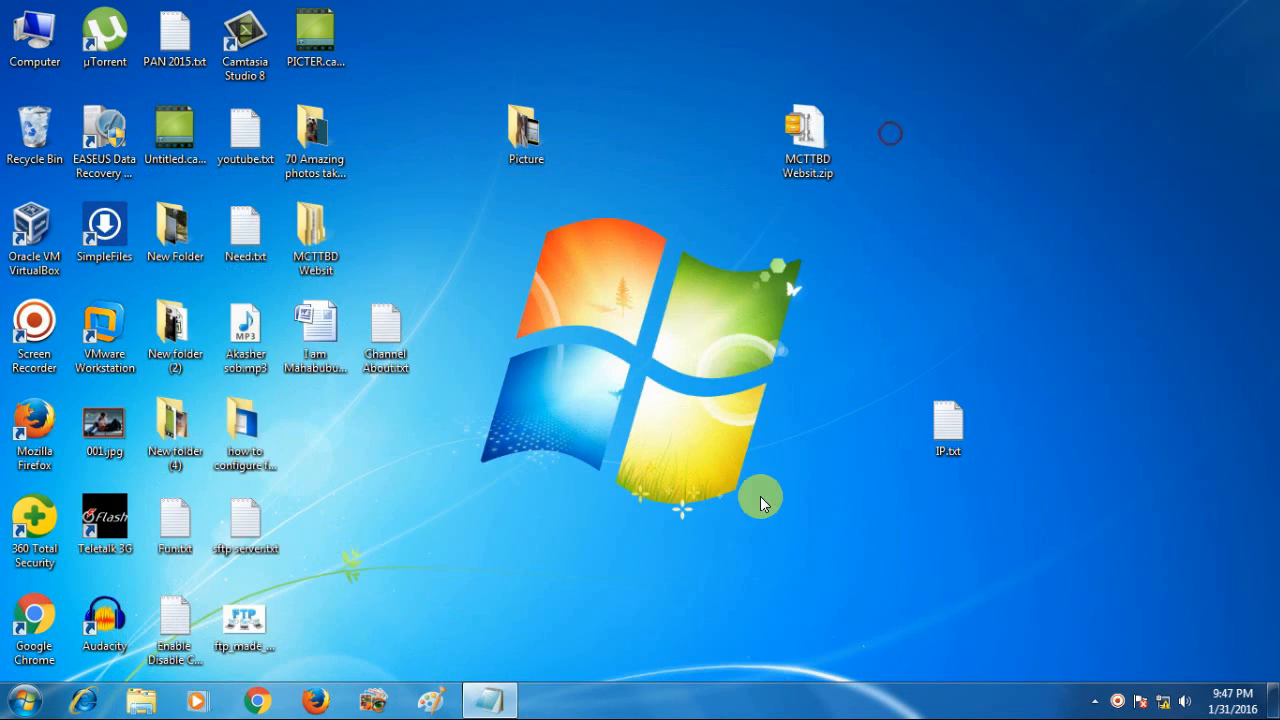
In Chrome, go to 192.168.0.1 to reach the TP-LINK router login page
click(257, 704)
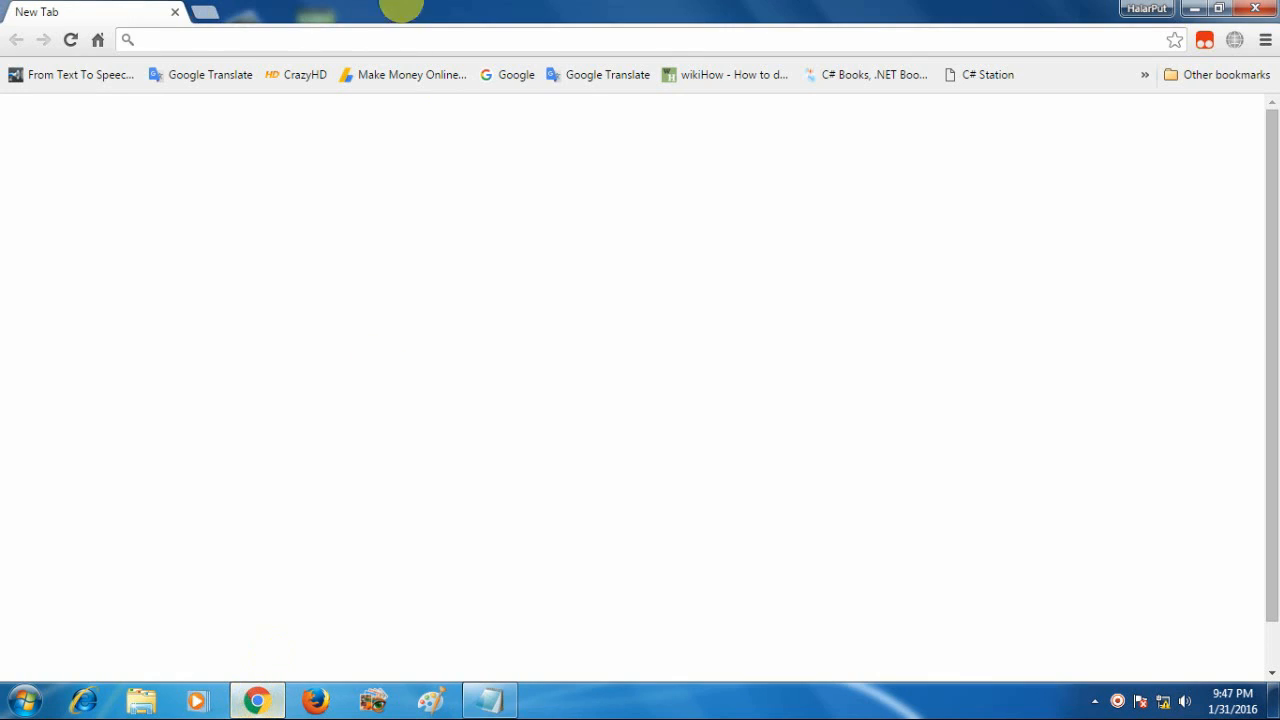
click(153, 43)
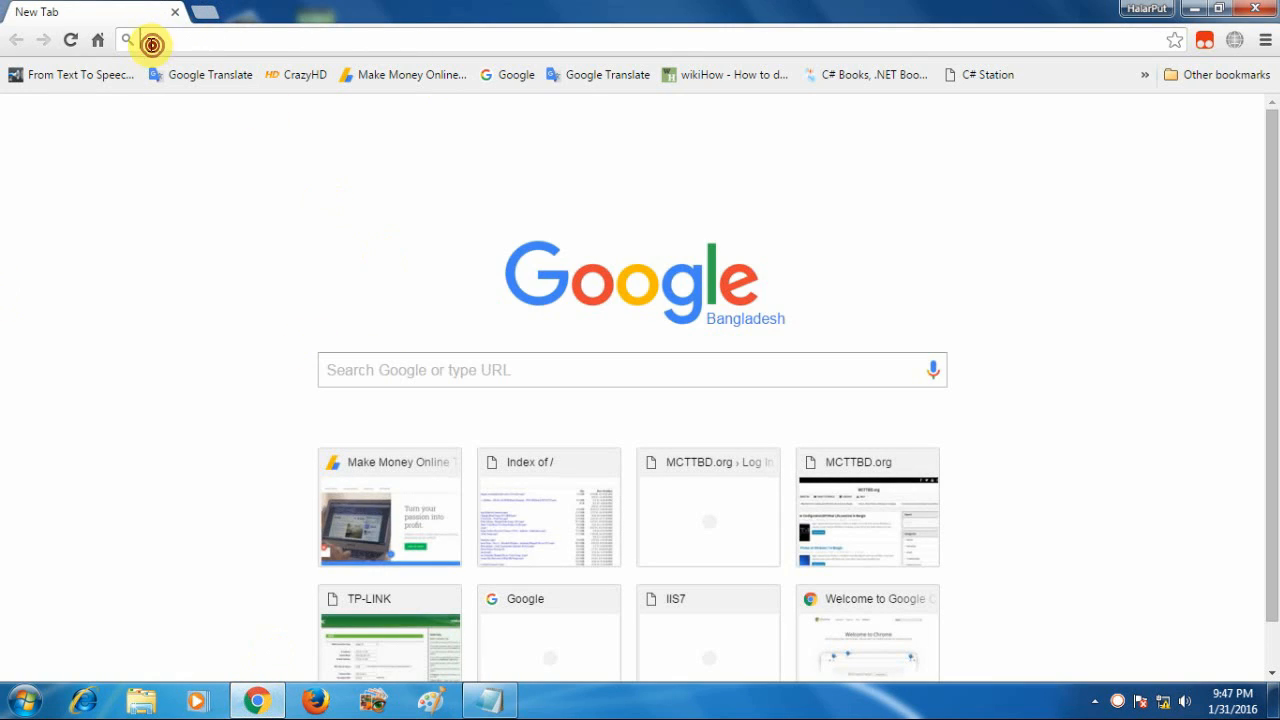
text(192.16)
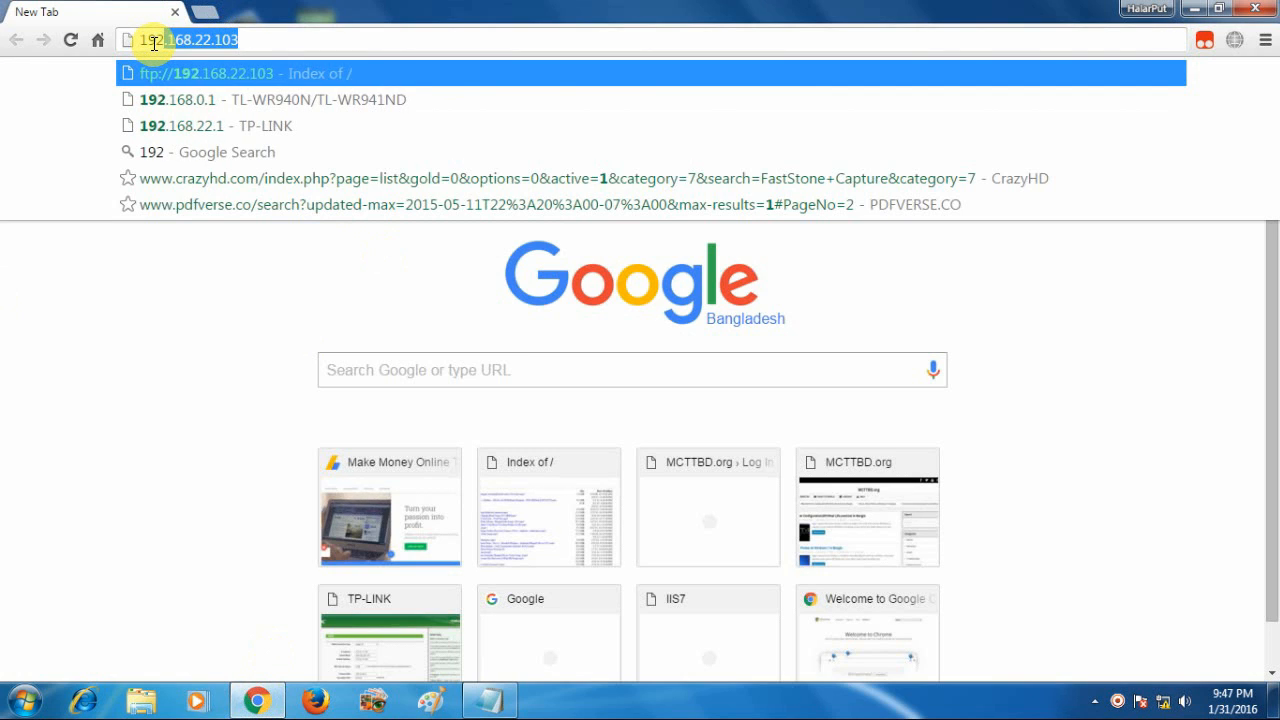
text(8.)
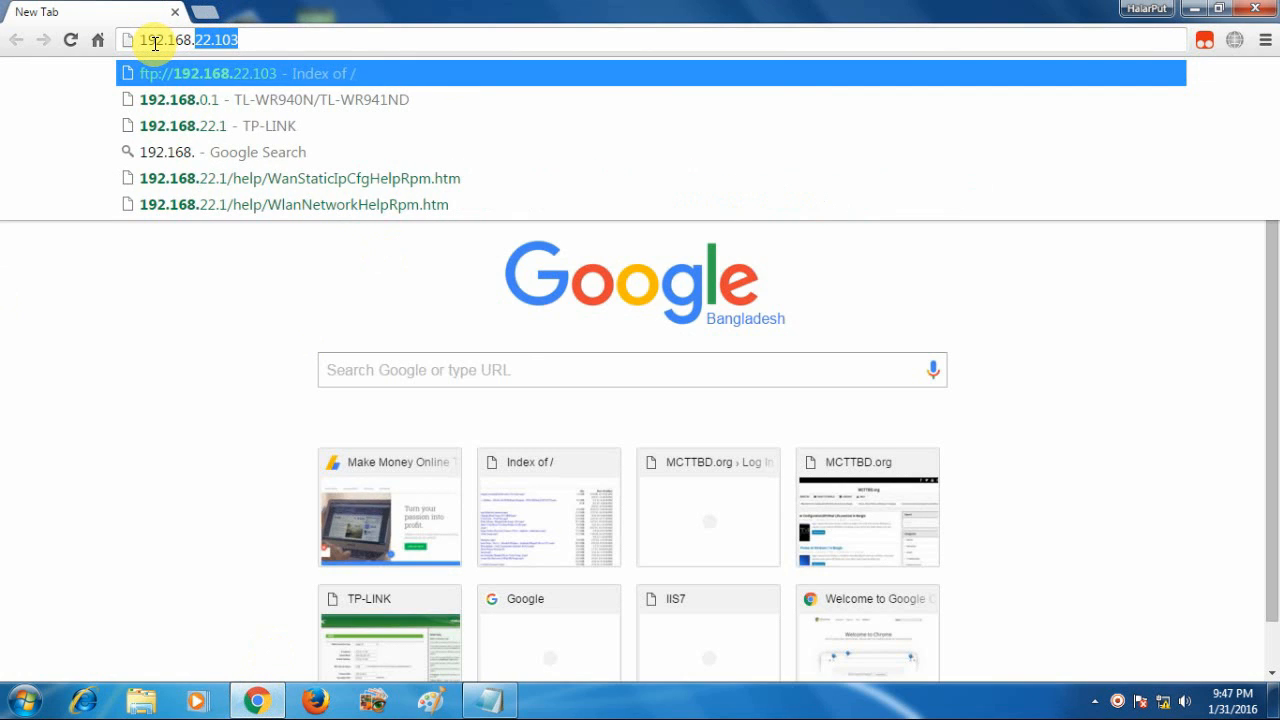
text(0.)
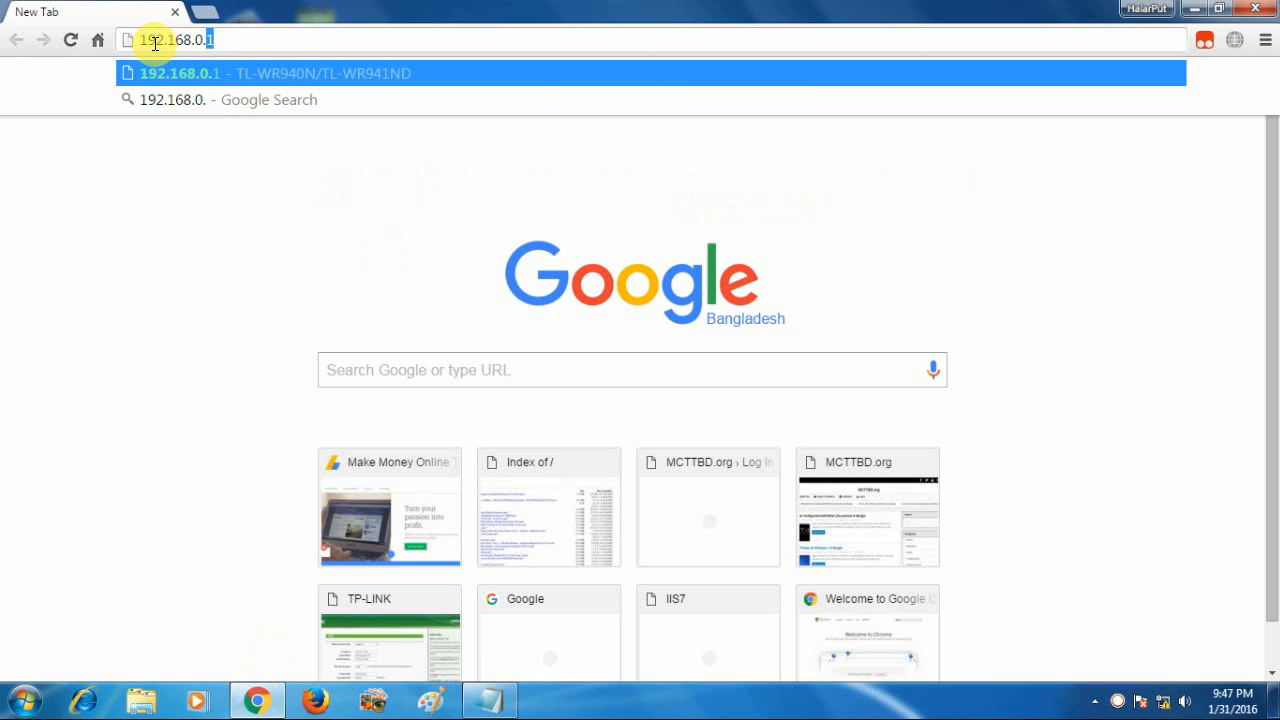
text(0)
key(BackSpace)
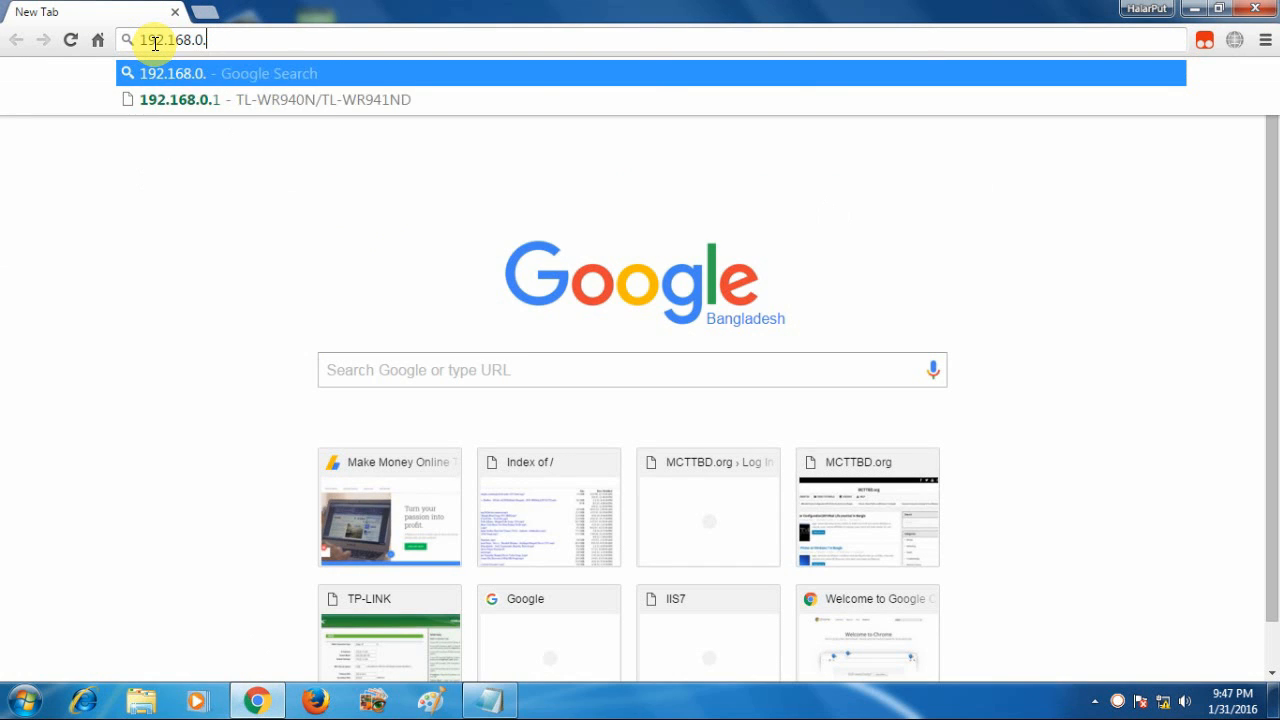
text(1)
key(Return)
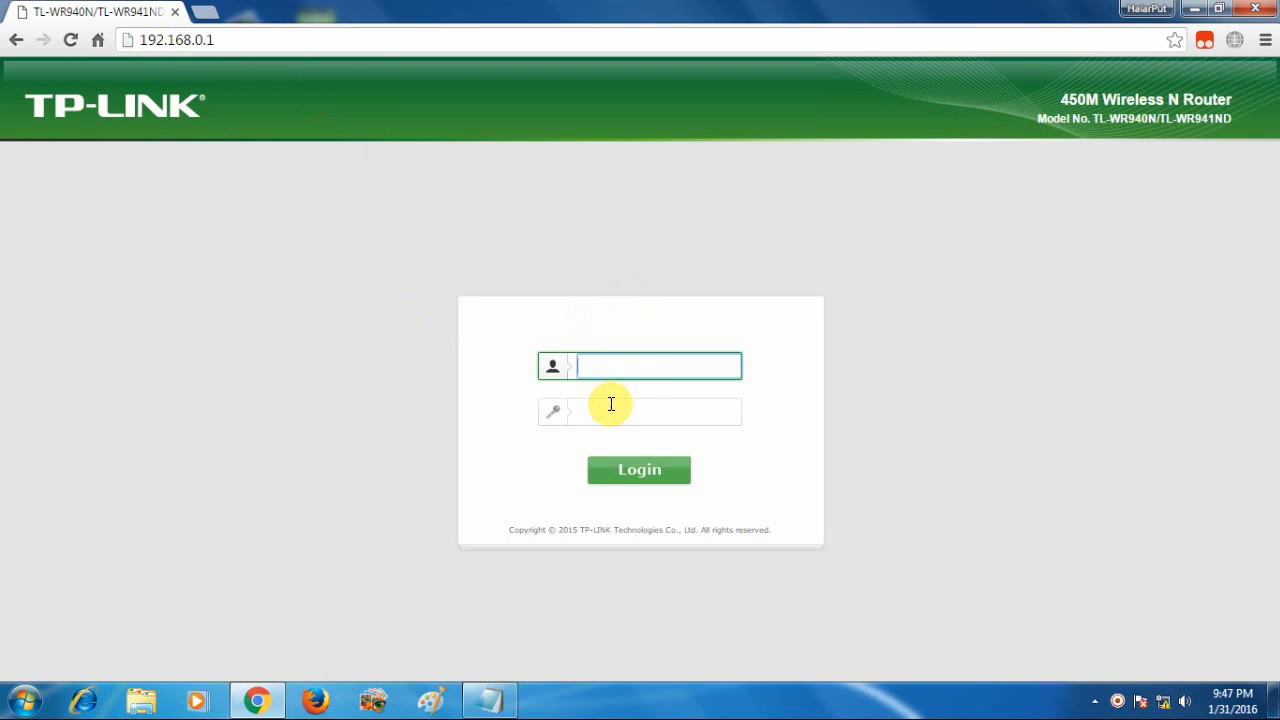
Sign in with the admin username and password, then reload 192.168.0.1 to show Quick Setup
click(598, 410)
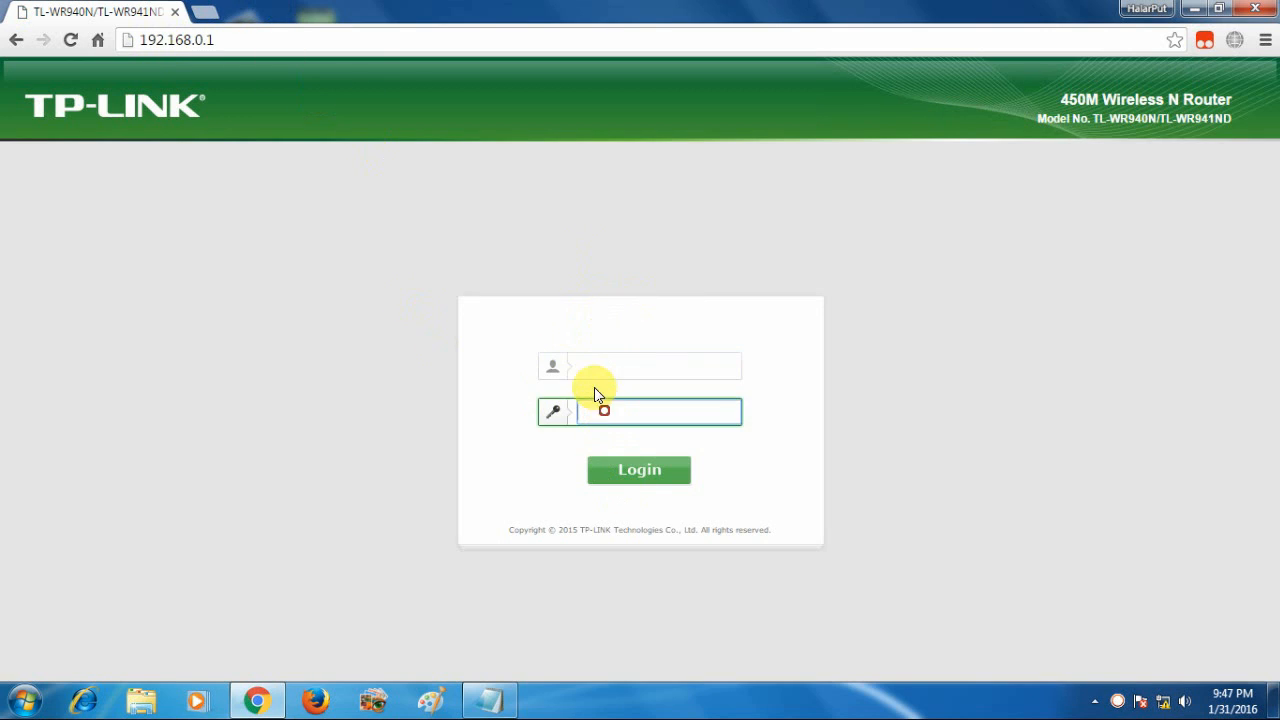
click(587, 369)
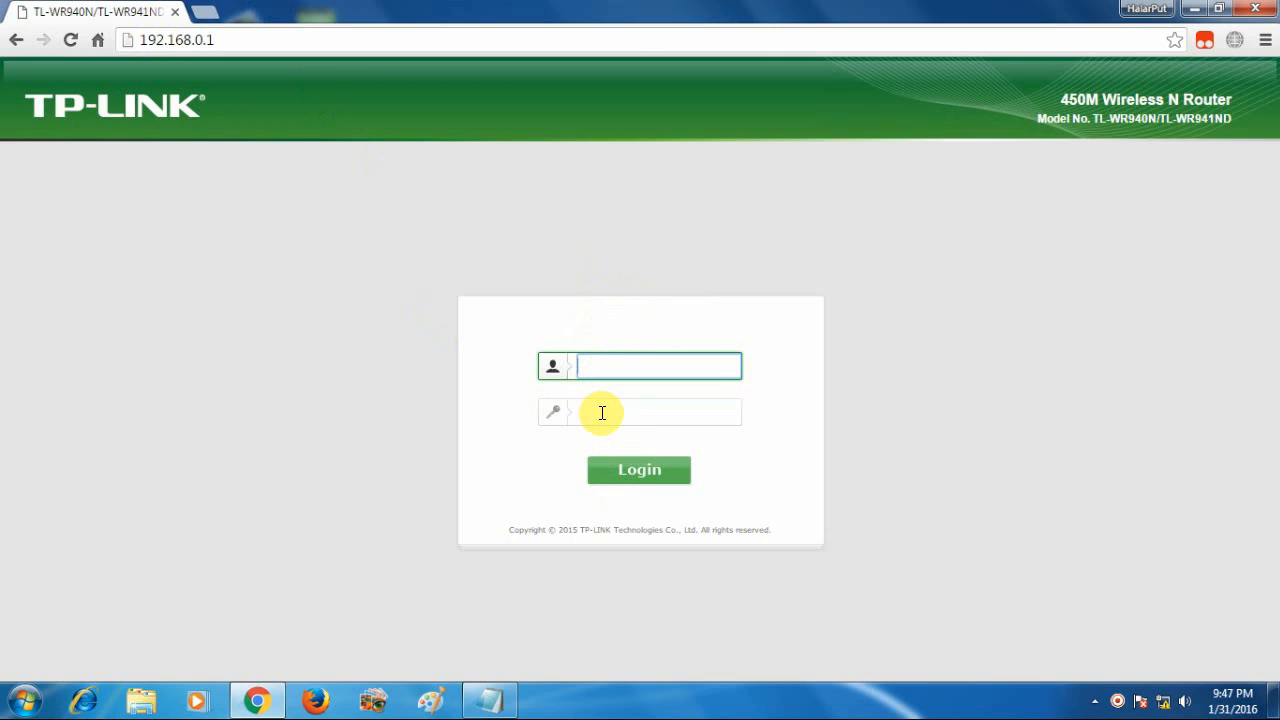
click(601, 411)
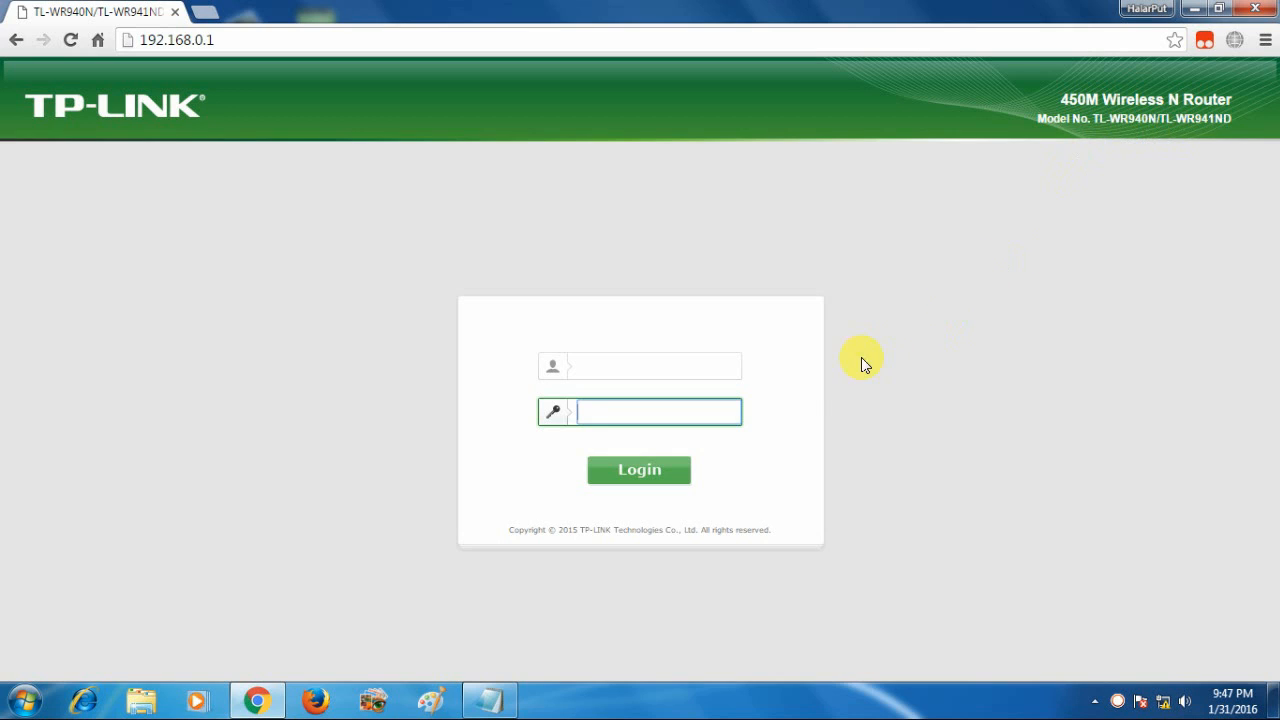
click(600, 370)
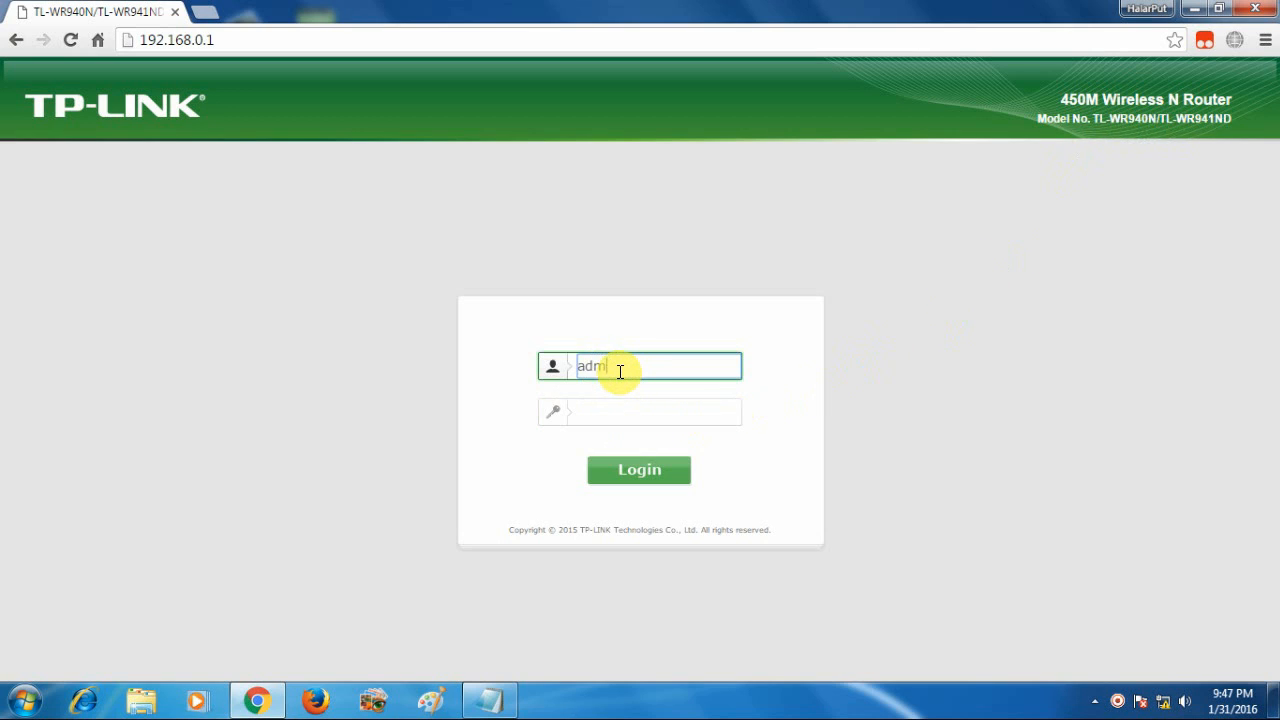
key(Tab)
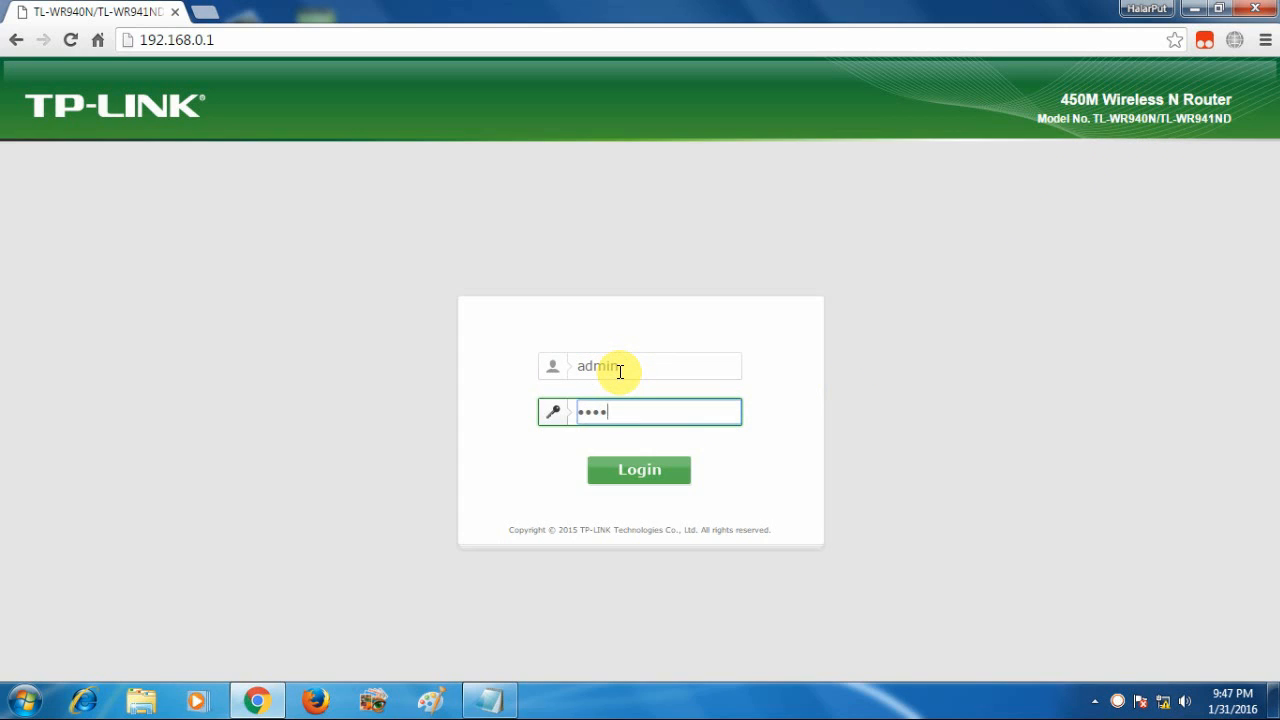
text(admin)
click(629, 478)
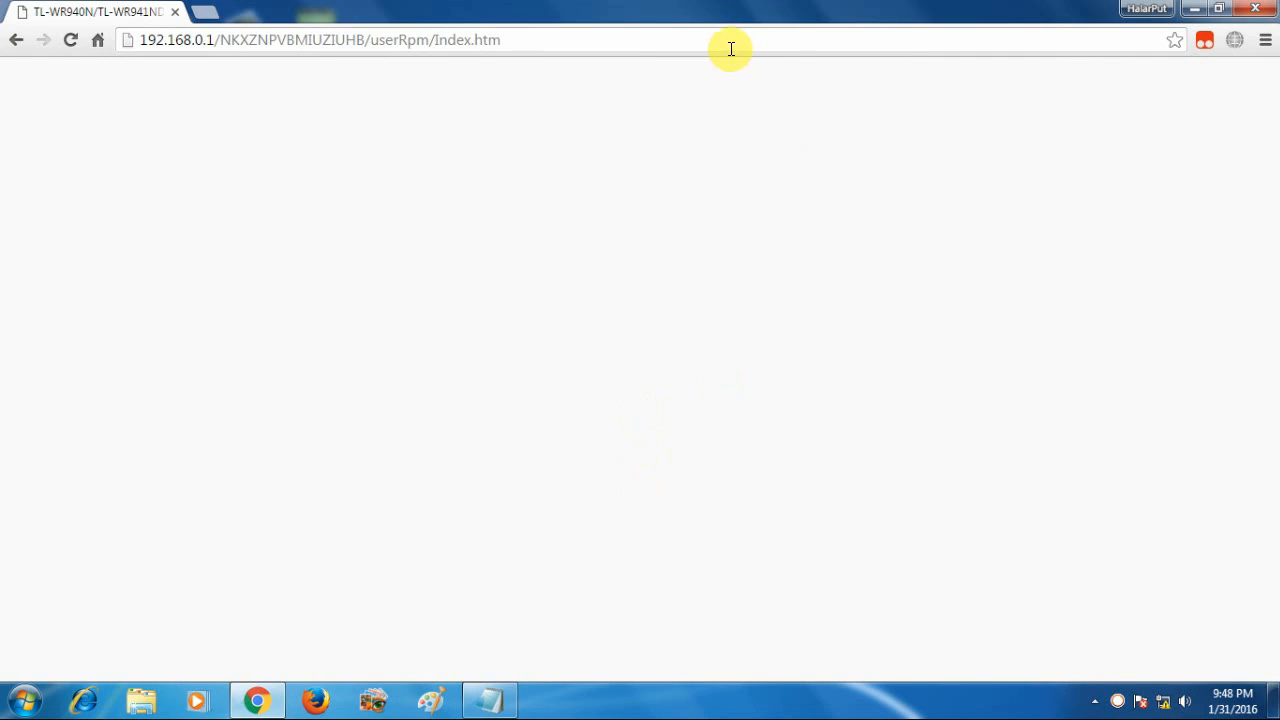
click(564, 42)
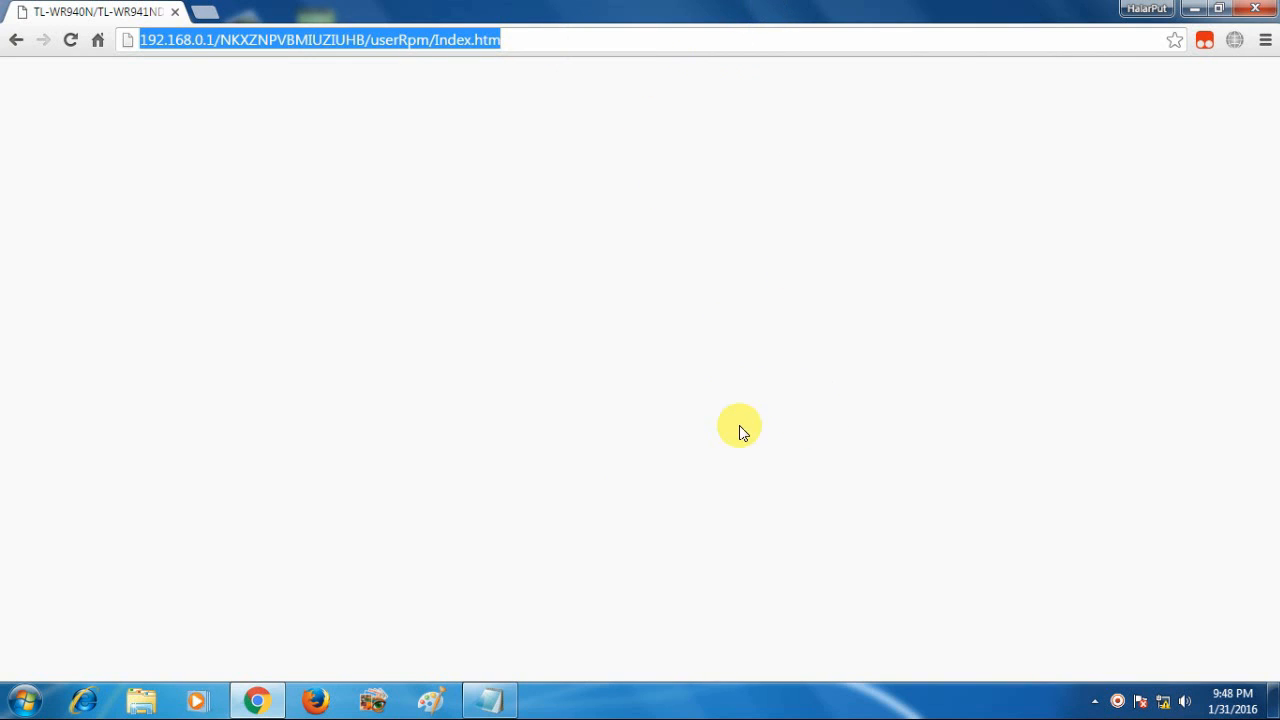
key(Return)
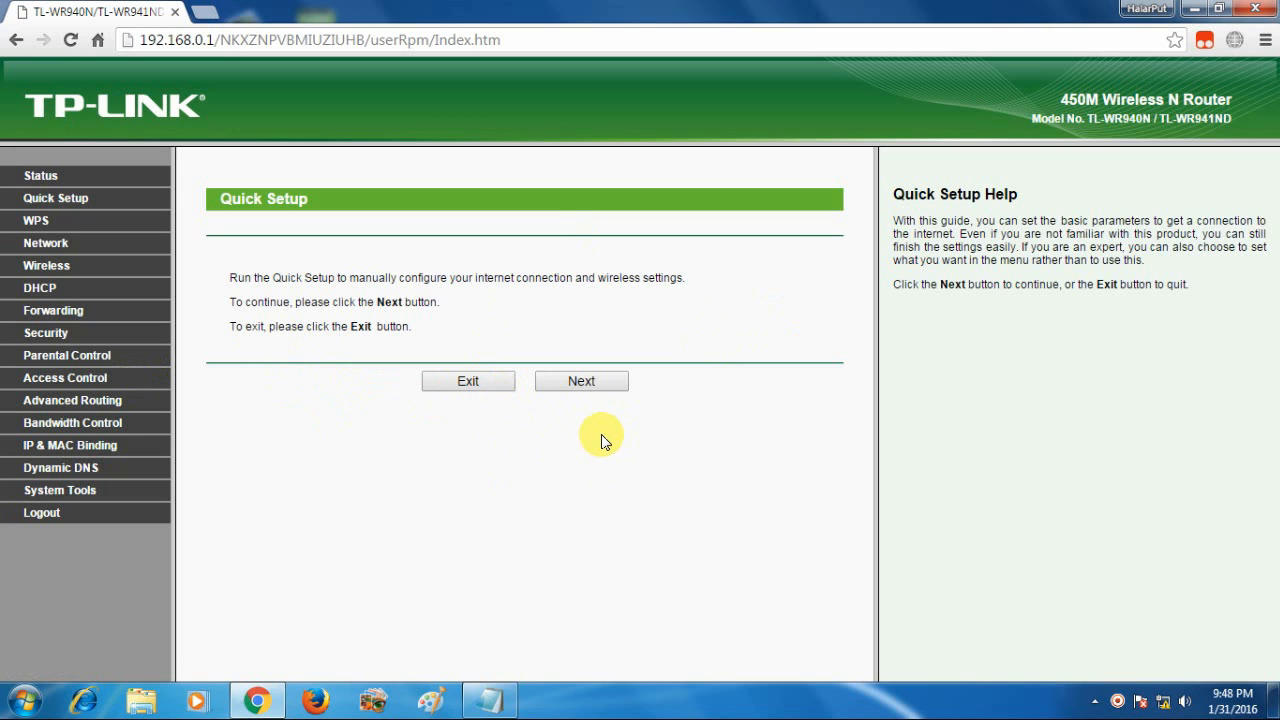
Bring the IP.txt Notepad window forward and position it over the router page
click(494, 695)
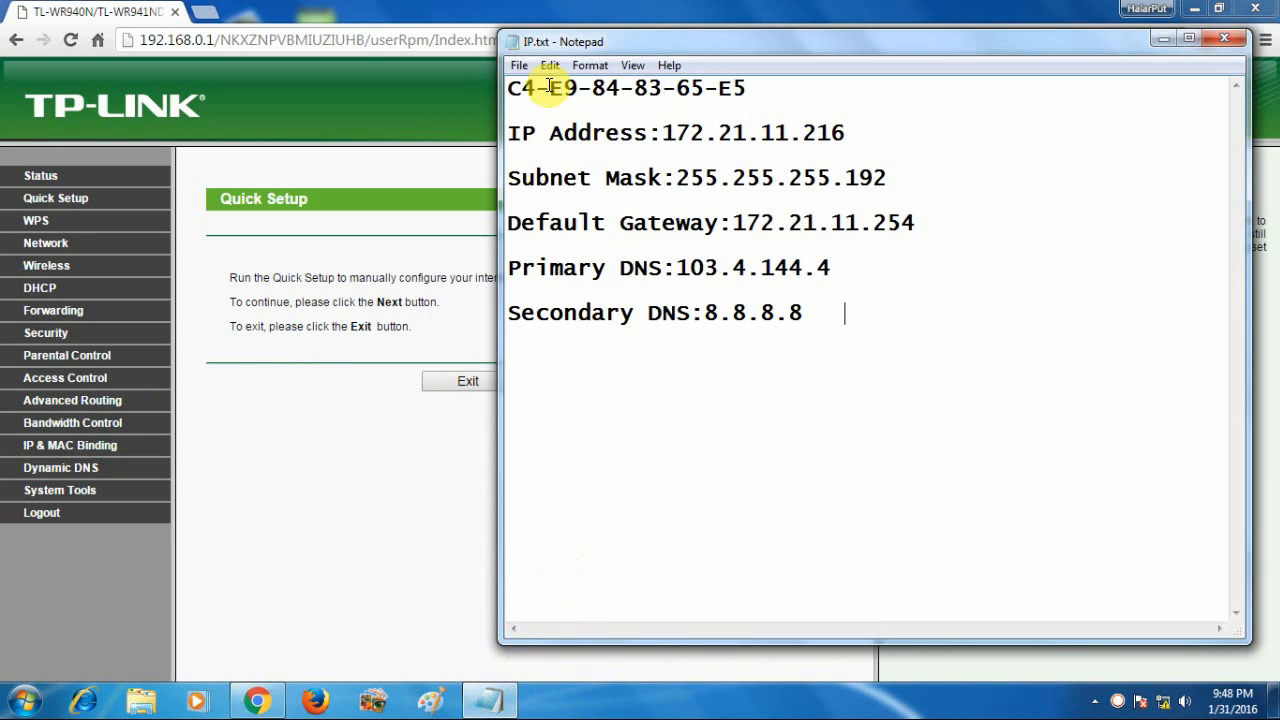
drag(644, 44, 561, 57)
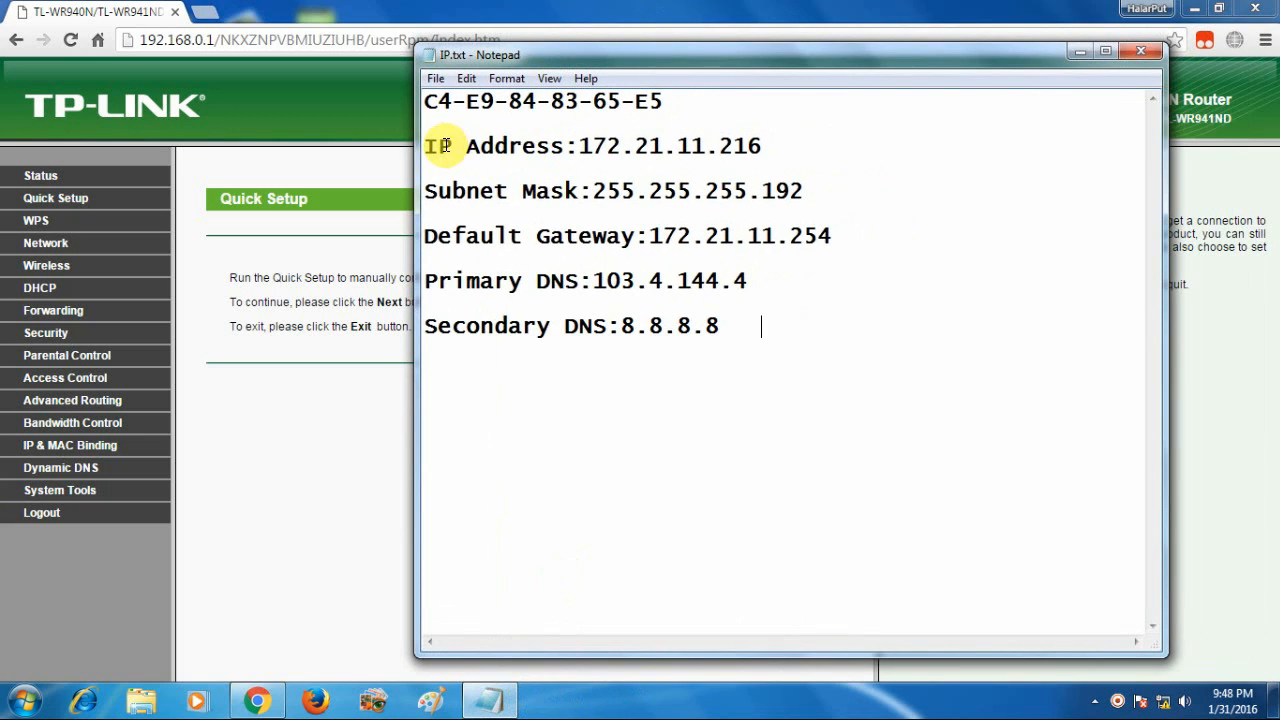
drag(422, 146, 574, 148)
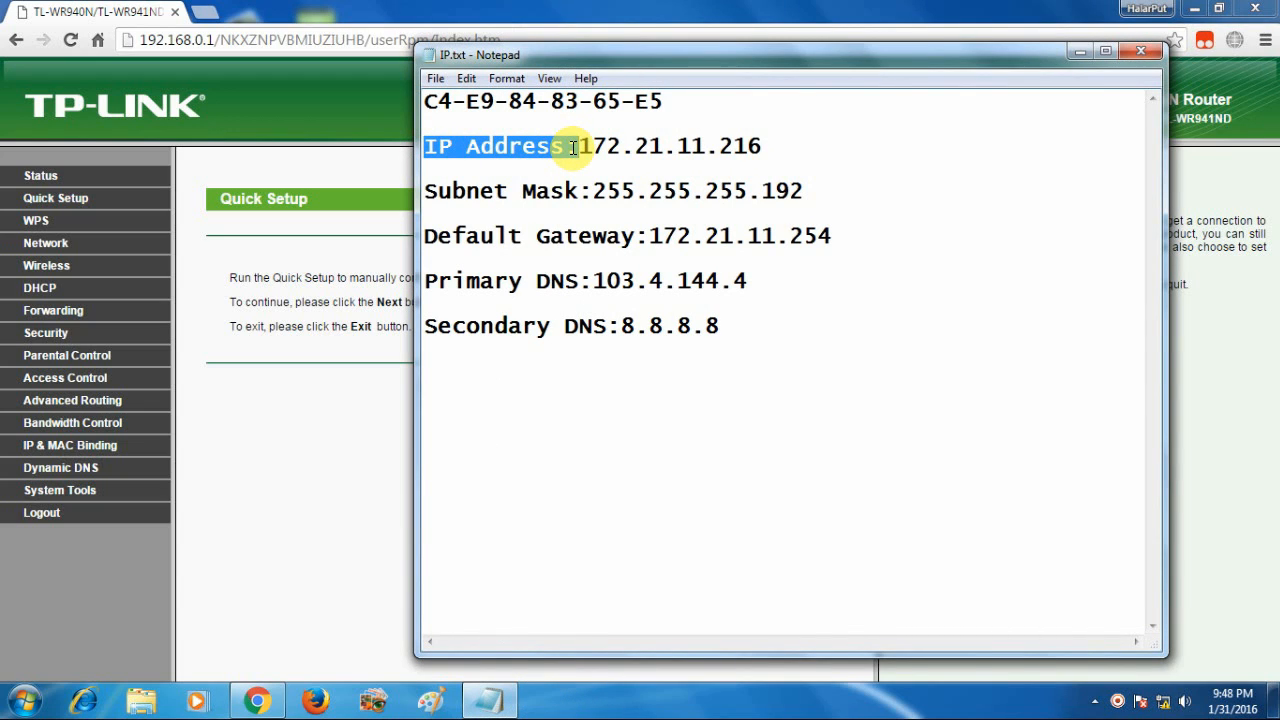
Highlight the IP address 172.21.11.216 and subnet mask 255.255.255.192 to review them
drag(574, 148, 582, 147)
click(607, 163)
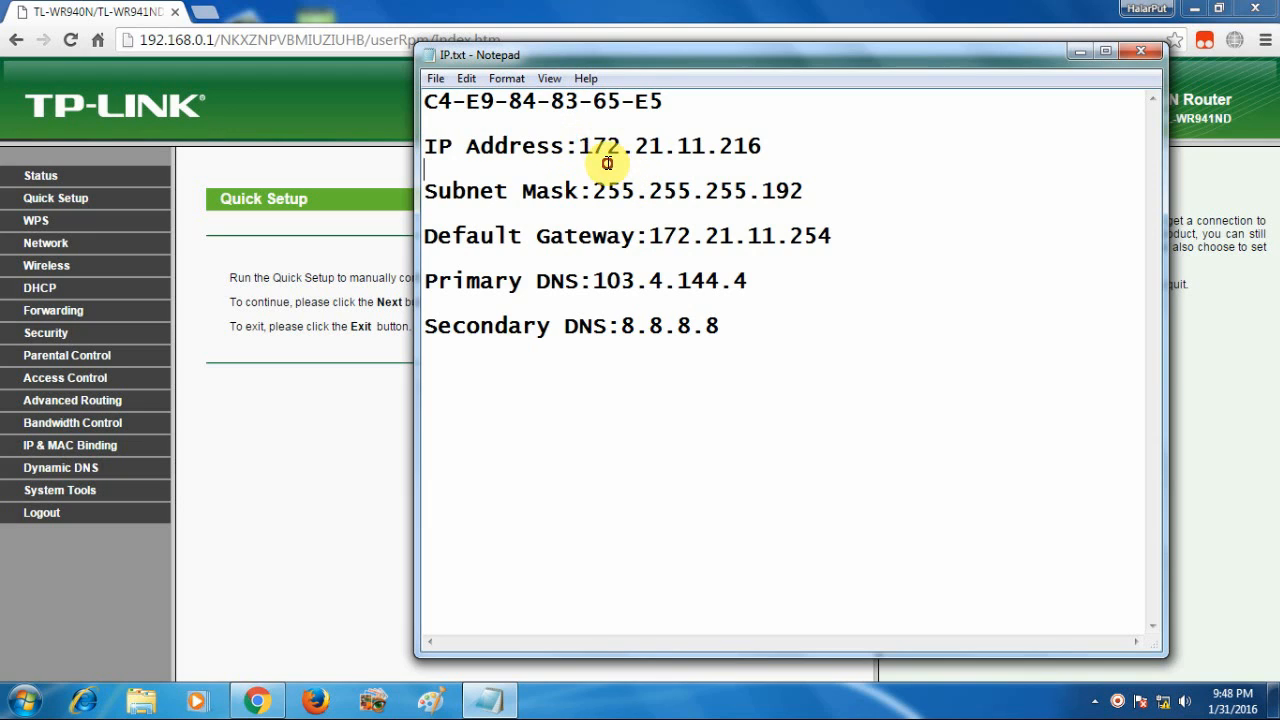
drag(580, 146, 764, 147)
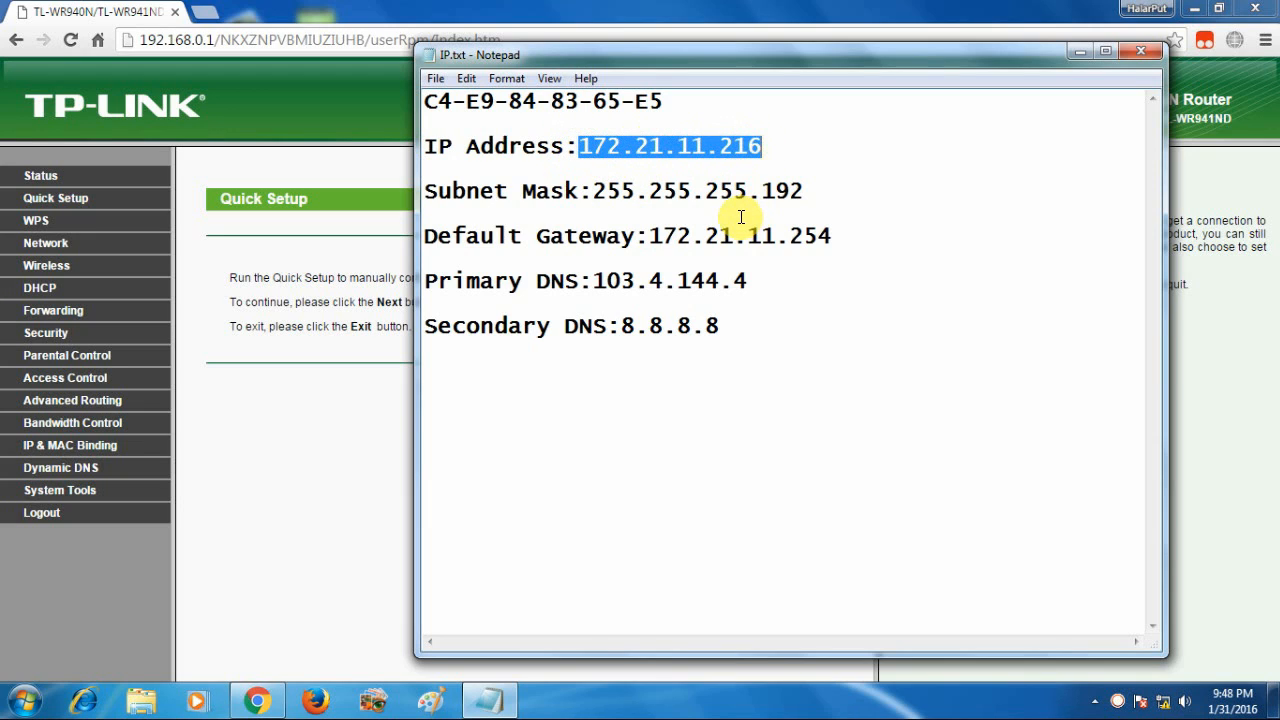
drag(427, 146, 768, 147)
click(462, 146)
drag(592, 191, 816, 193)
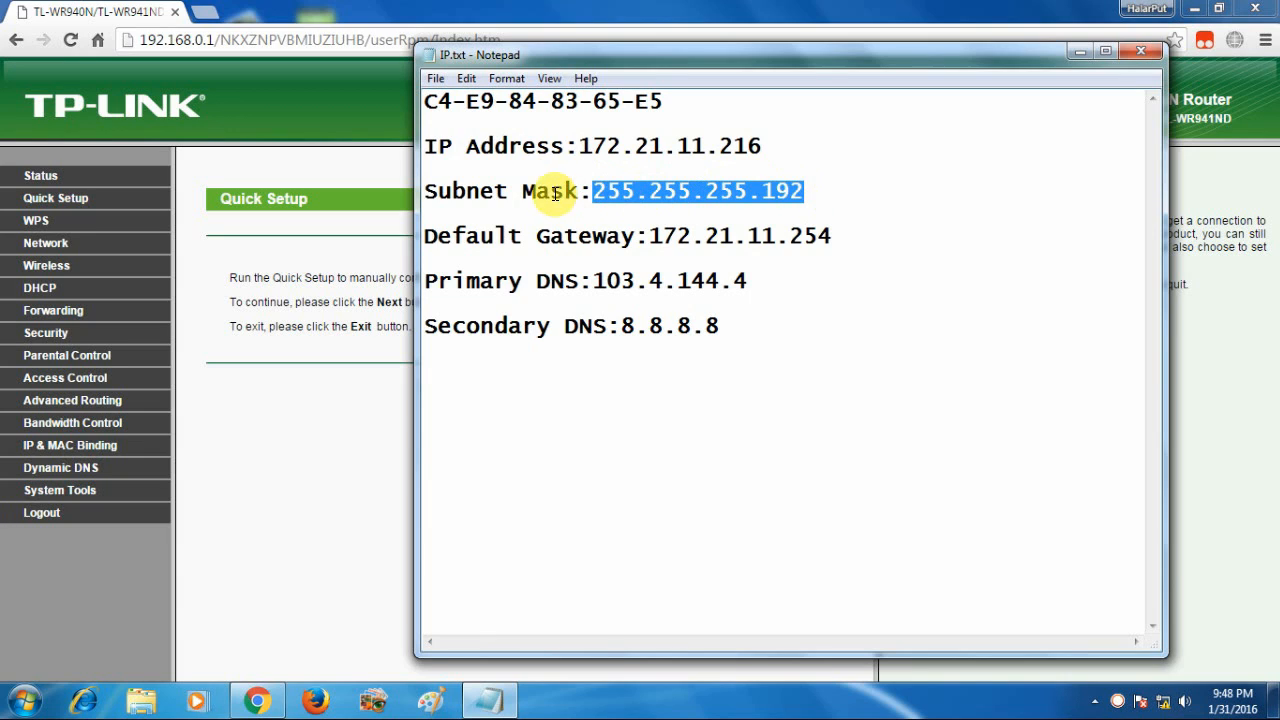
click(626, 193)
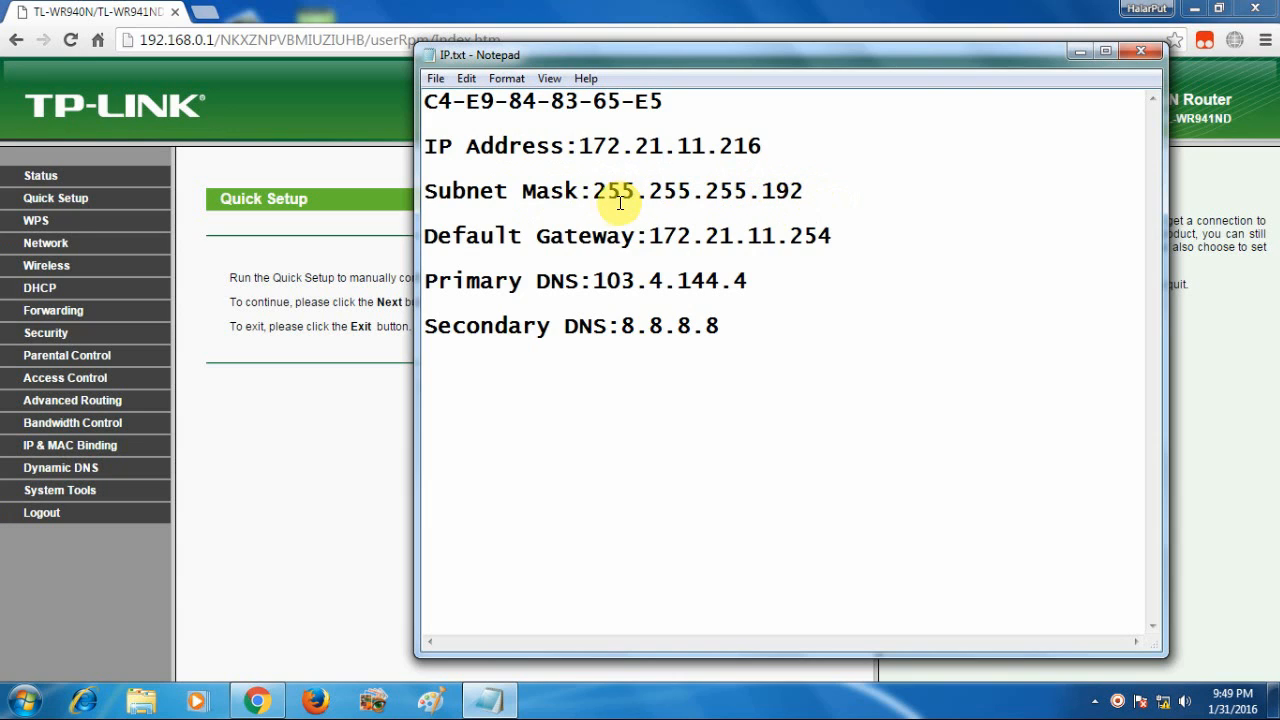
drag(597, 190, 806, 190)
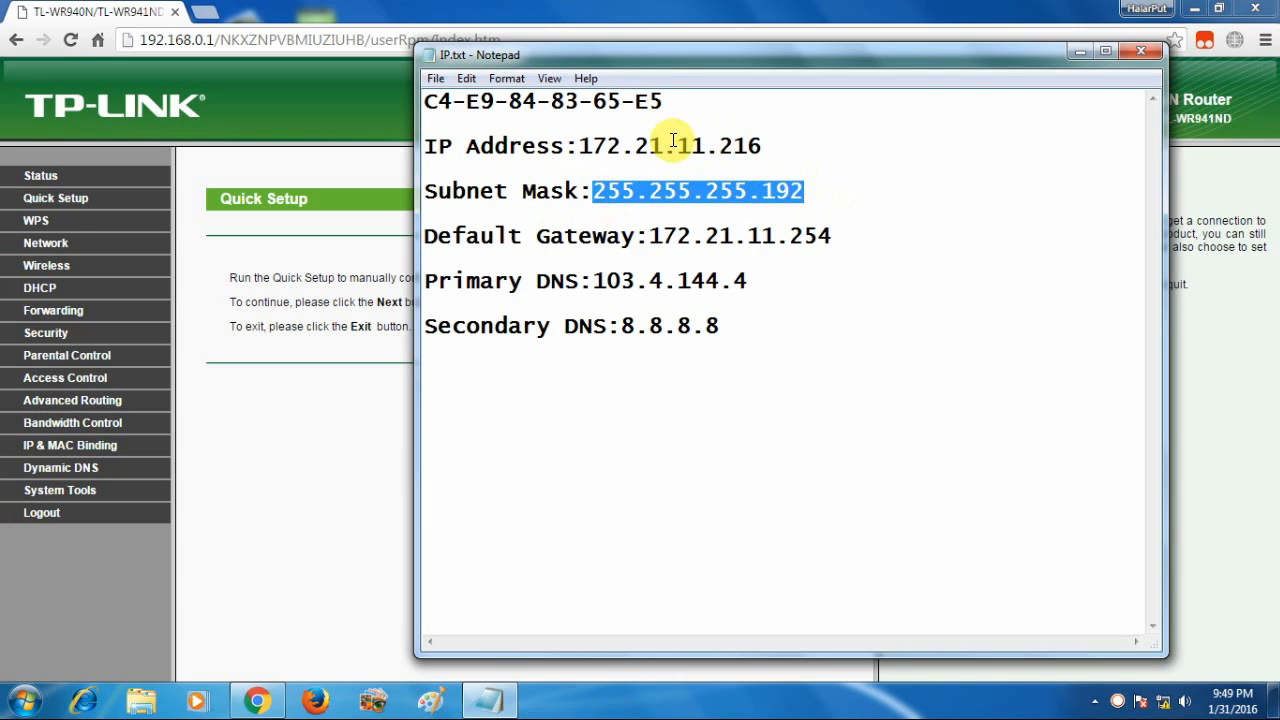
click(803, 195)
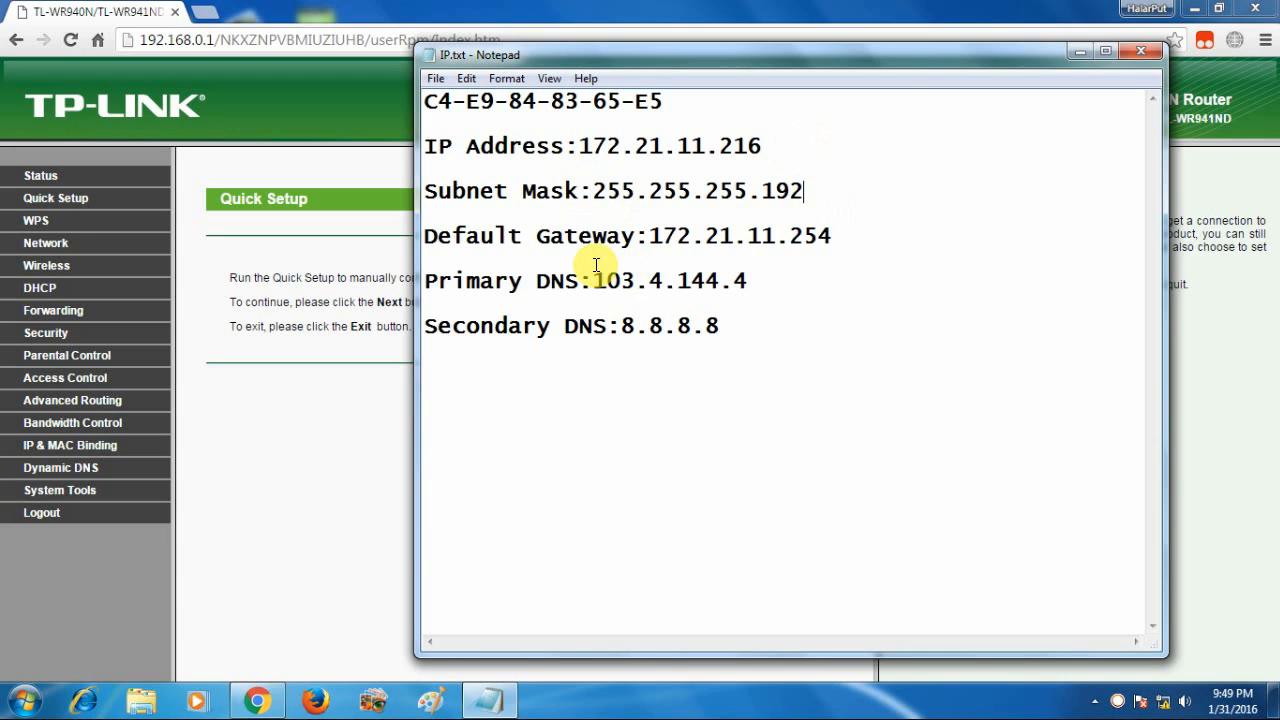
drag(422, 237, 834, 236)
click(832, 236)
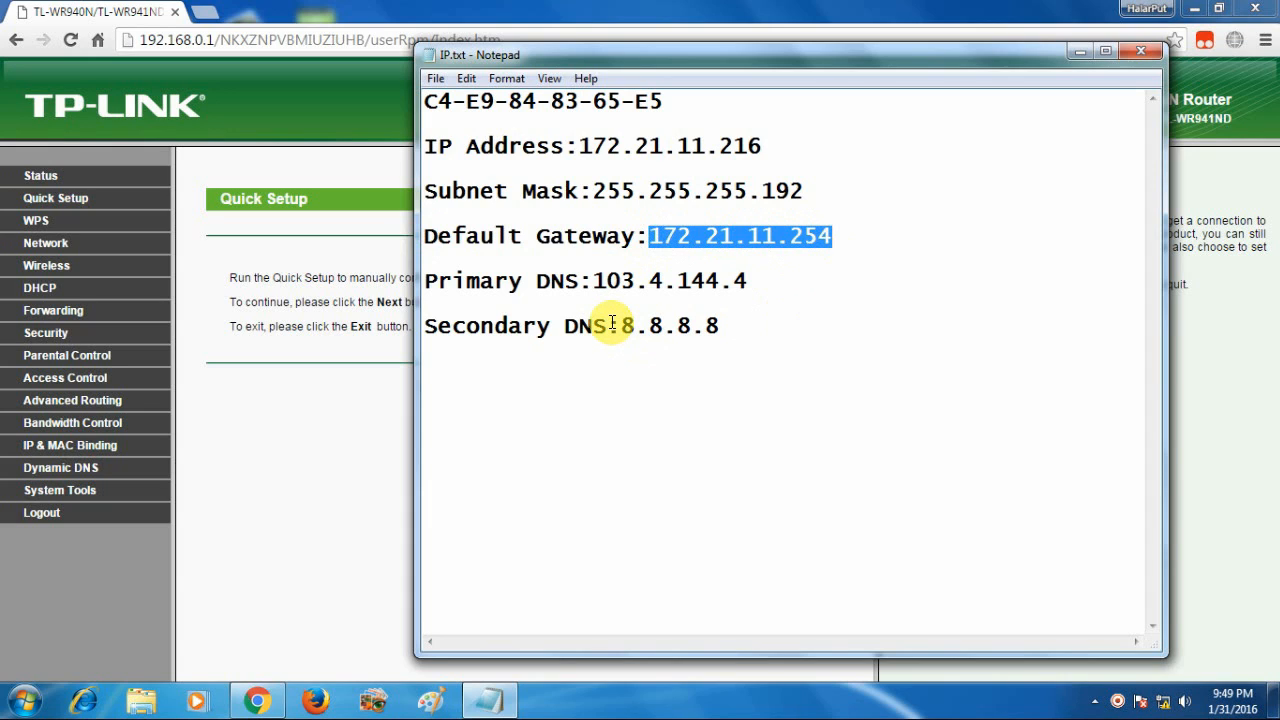
click(695, 240)
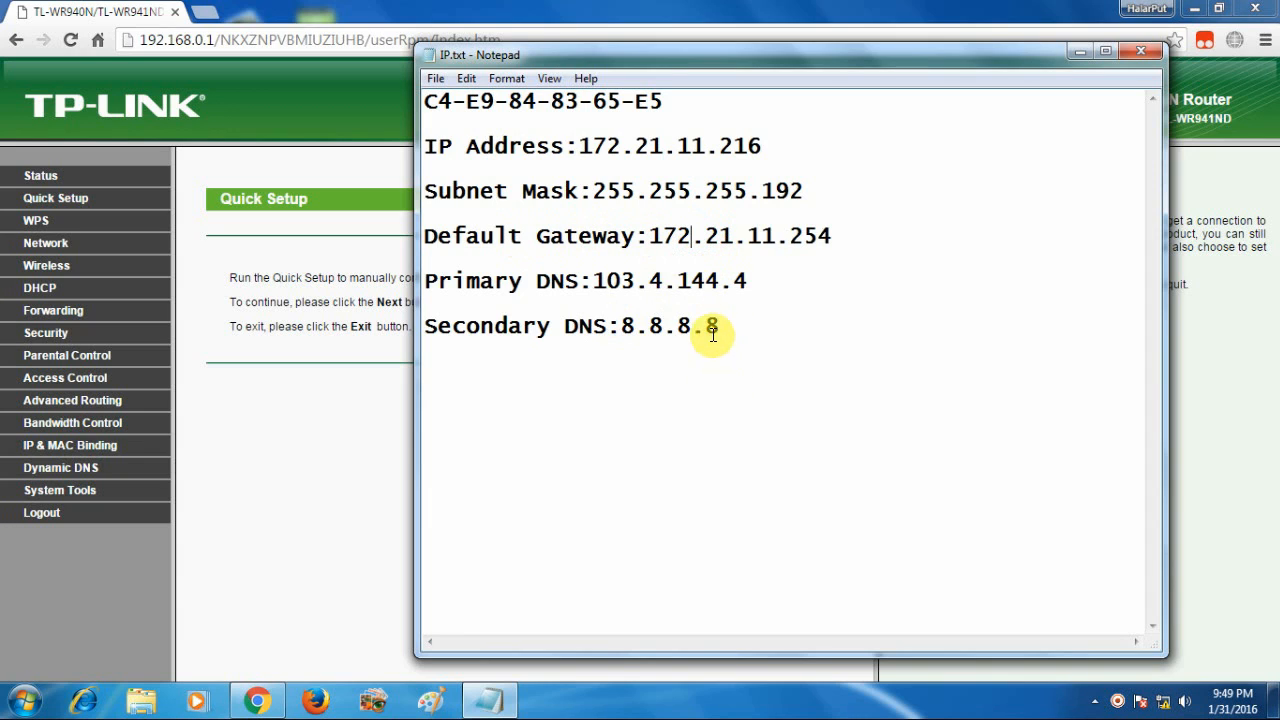
click(424, 284)
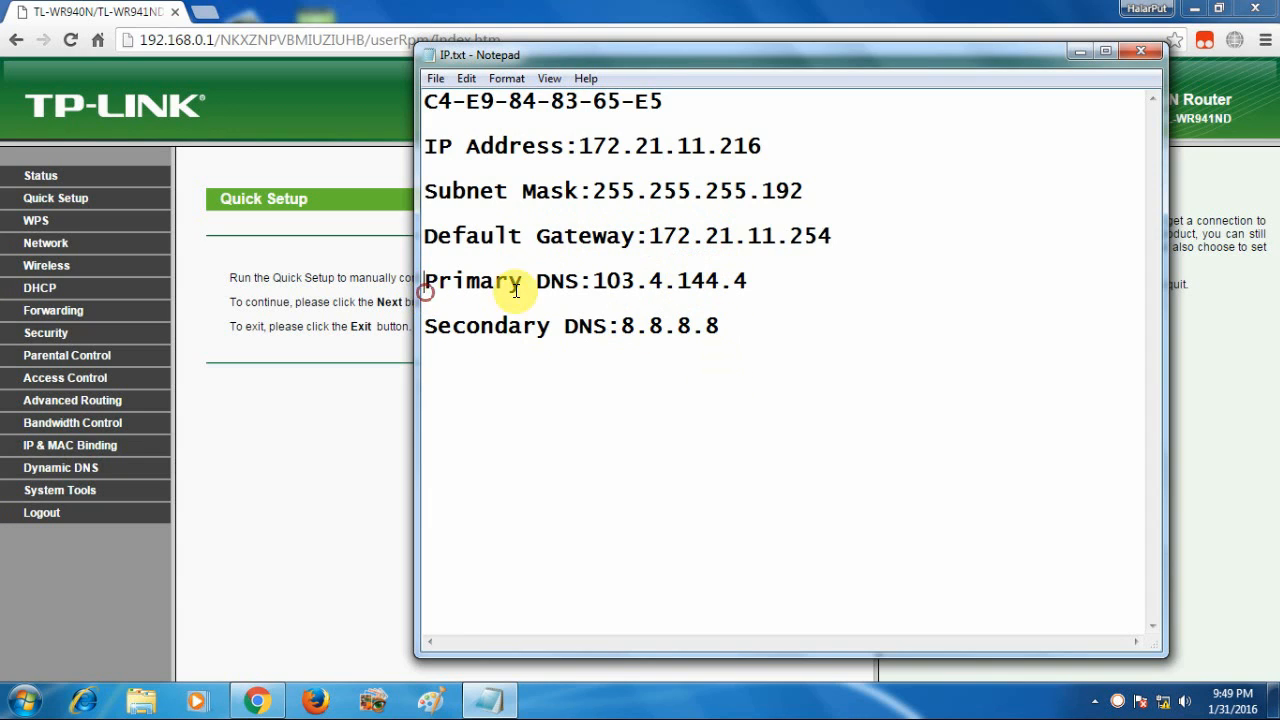
drag(598, 284, 749, 279)
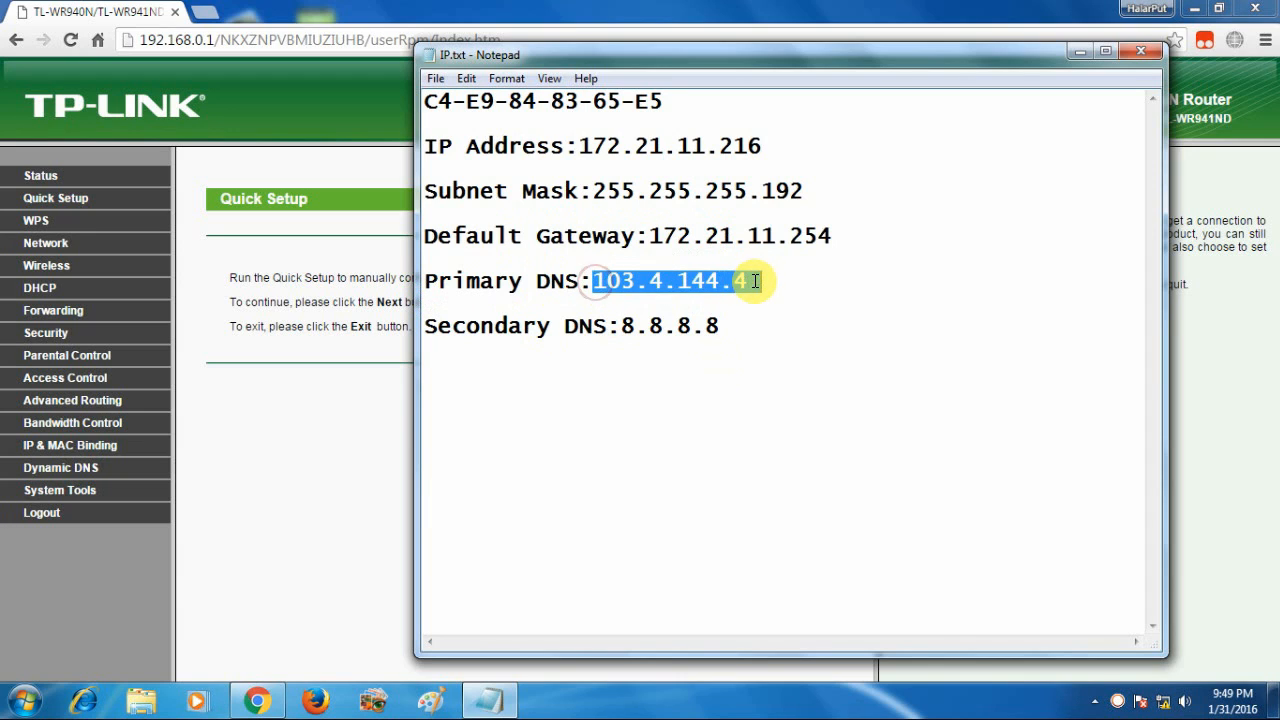
click(749, 312)
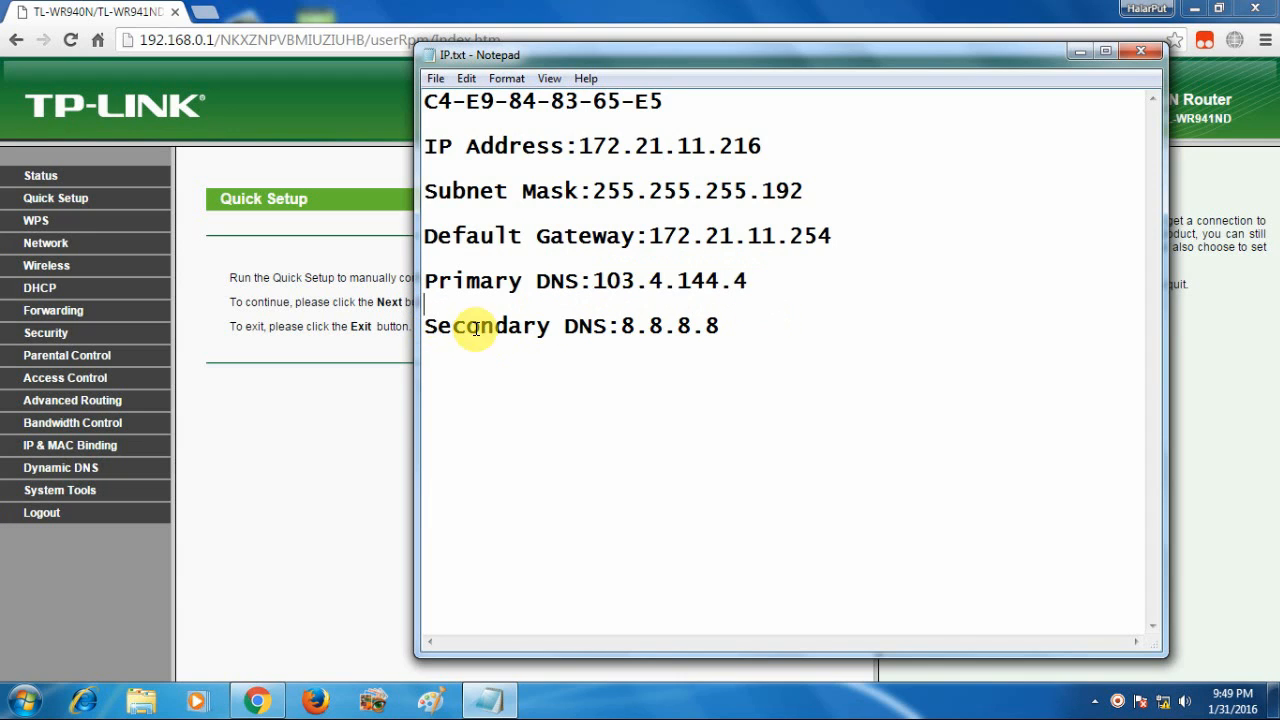
click(620, 326)
drag(624, 326, 720, 326)
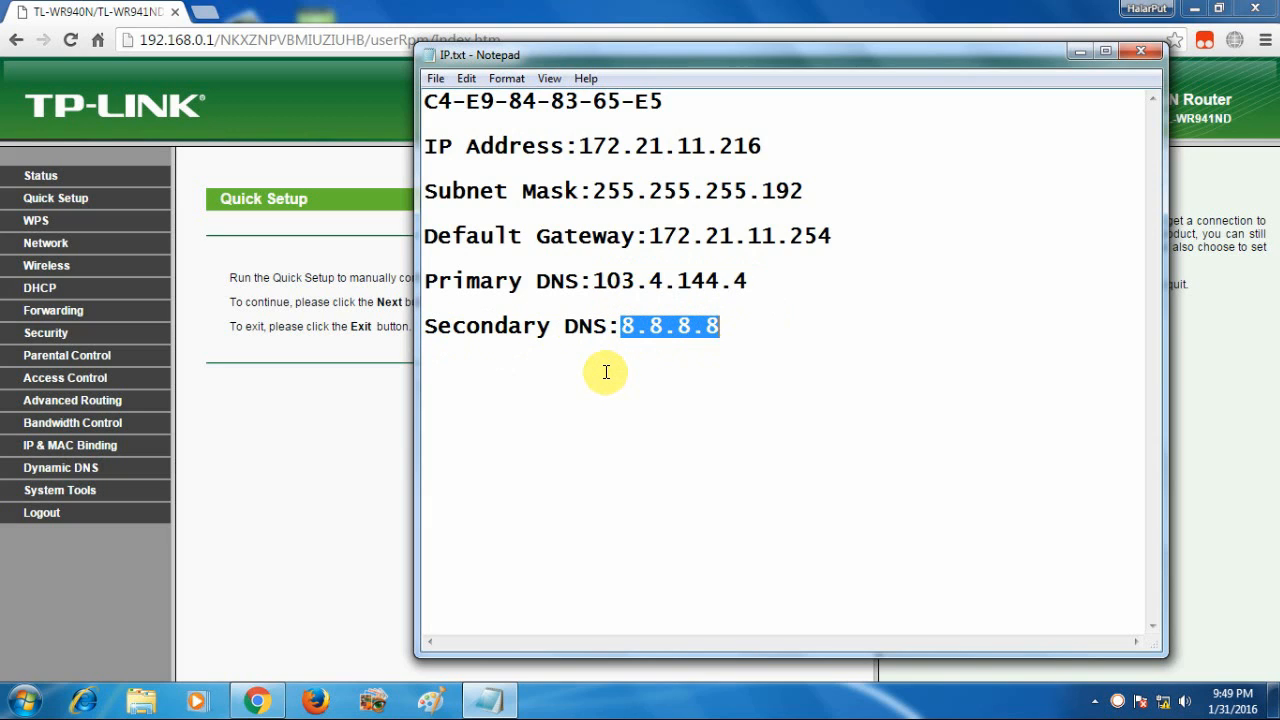
drag(594, 281, 762, 282)
click(737, 320)
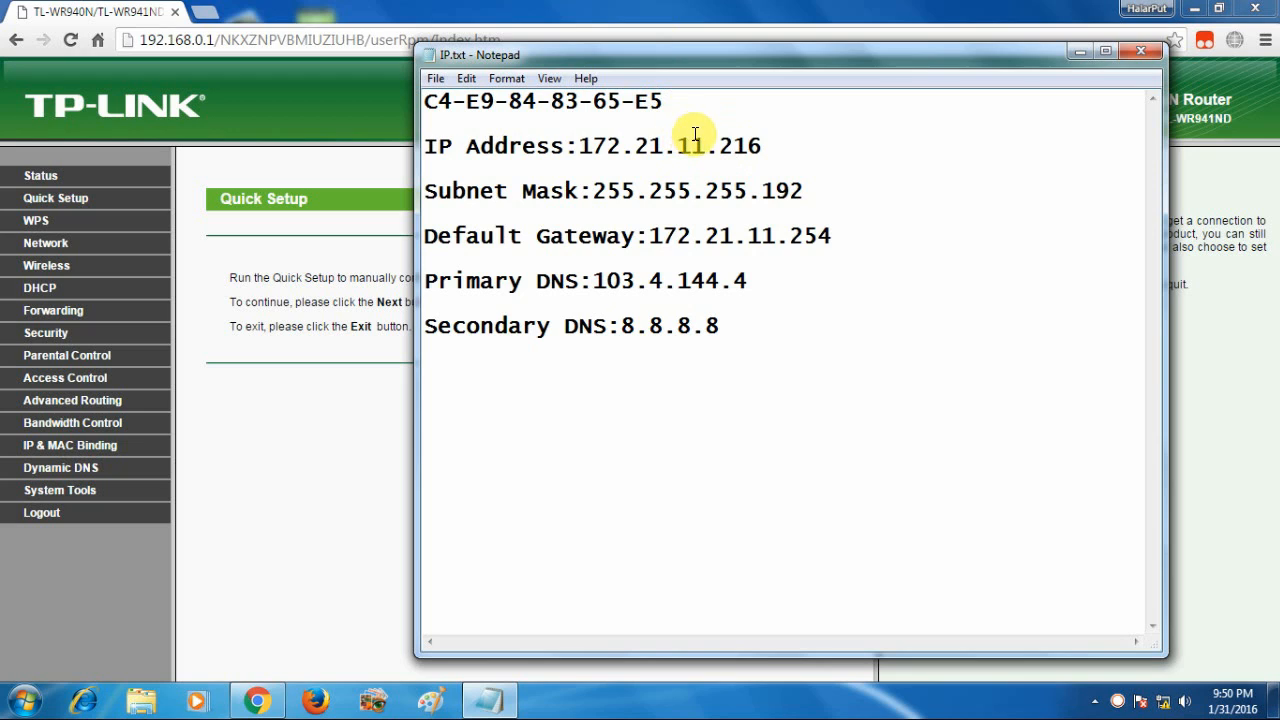
Highlight the IP value and the MAC address line in IP.txt to review them
drag(579, 146, 743, 143)
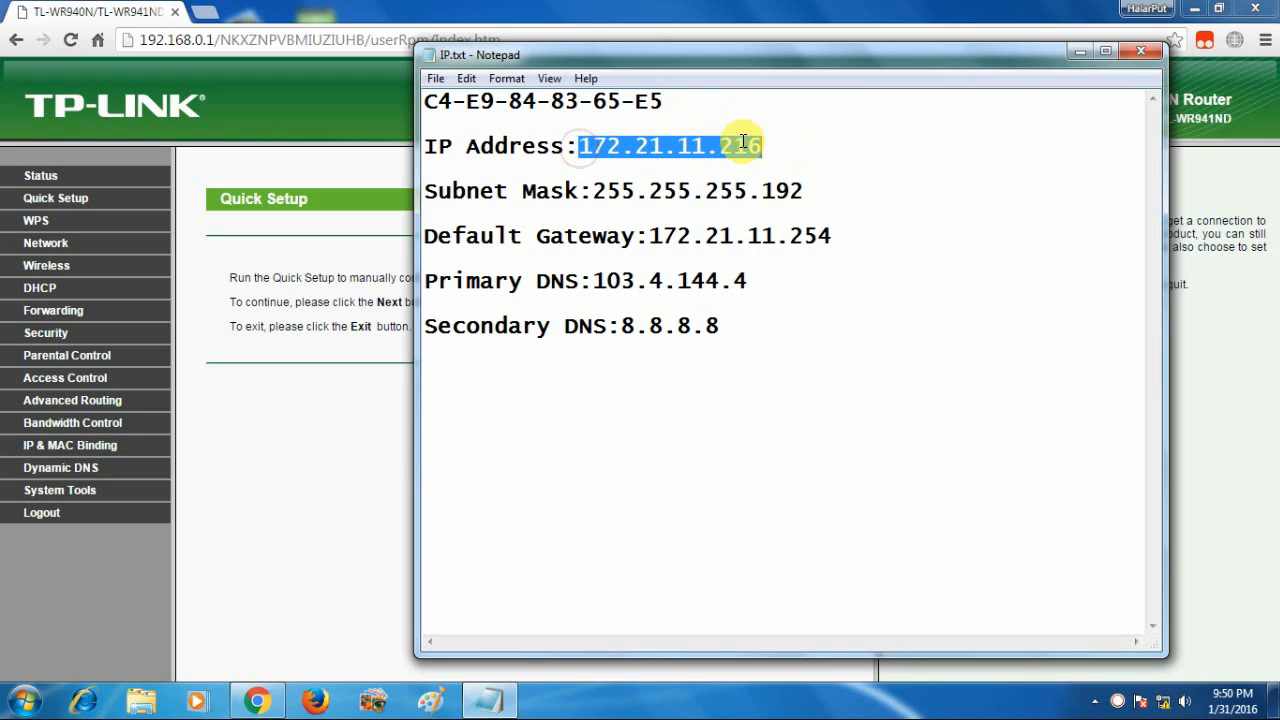
drag(664, 101, 426, 97)
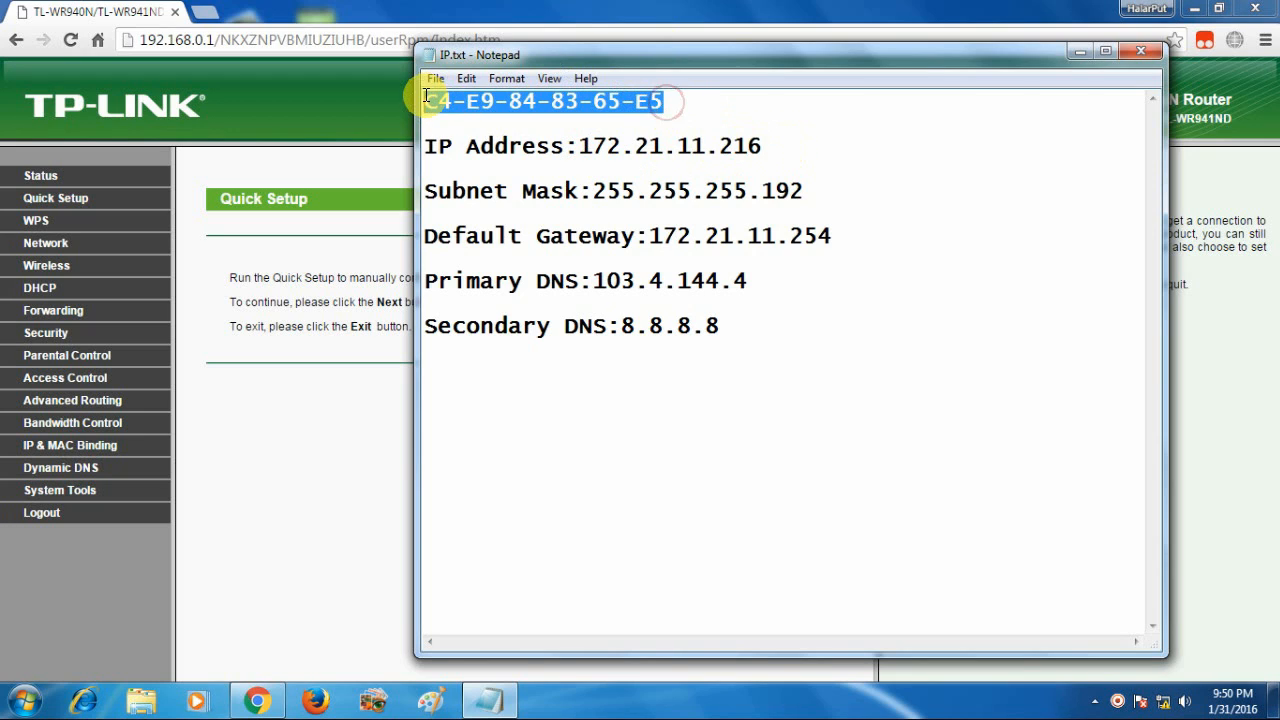
click(428, 104)
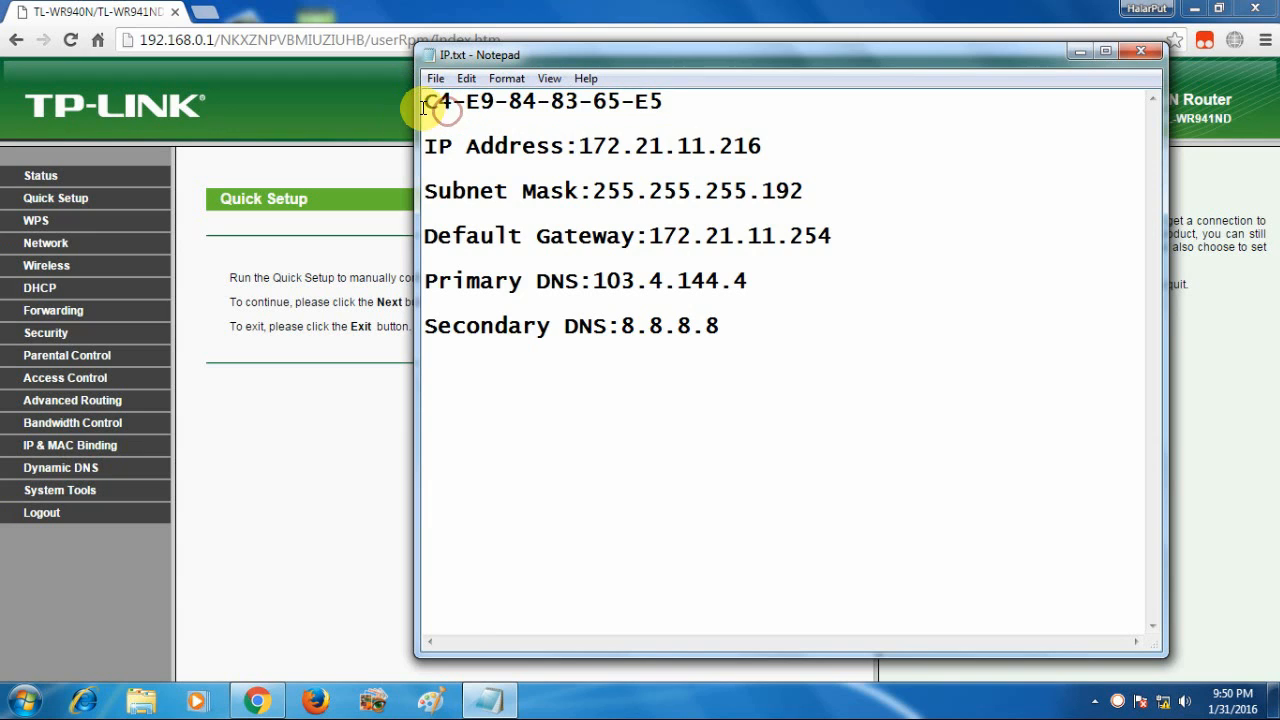
drag(424, 104, 646, 106)
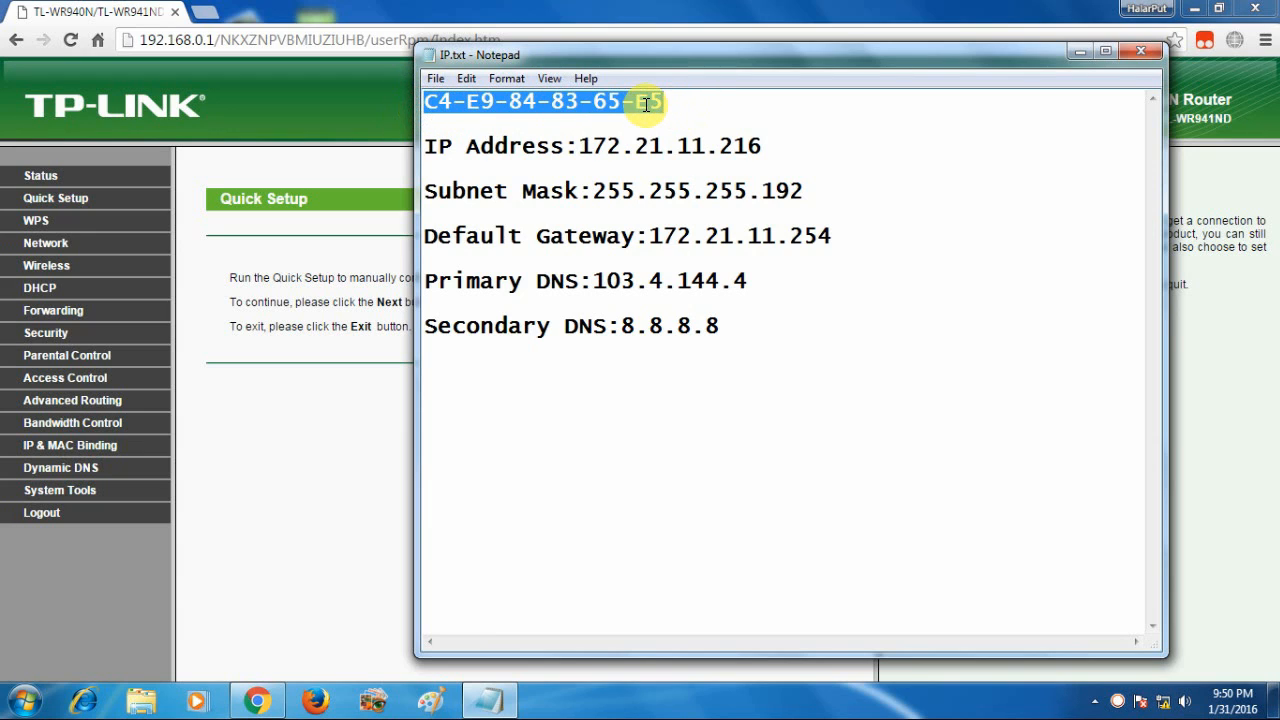
click(659, 103)
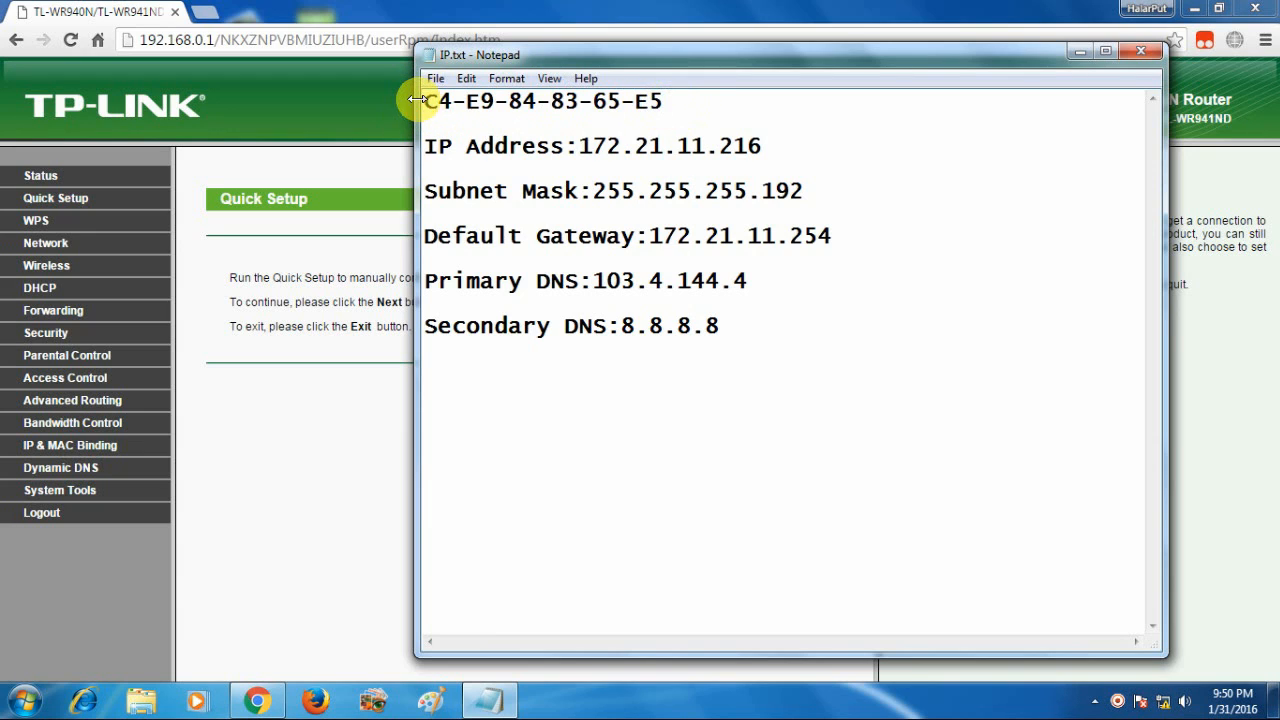
drag(422, 100, 440, 101)
drag(527, 108, 729, 109)
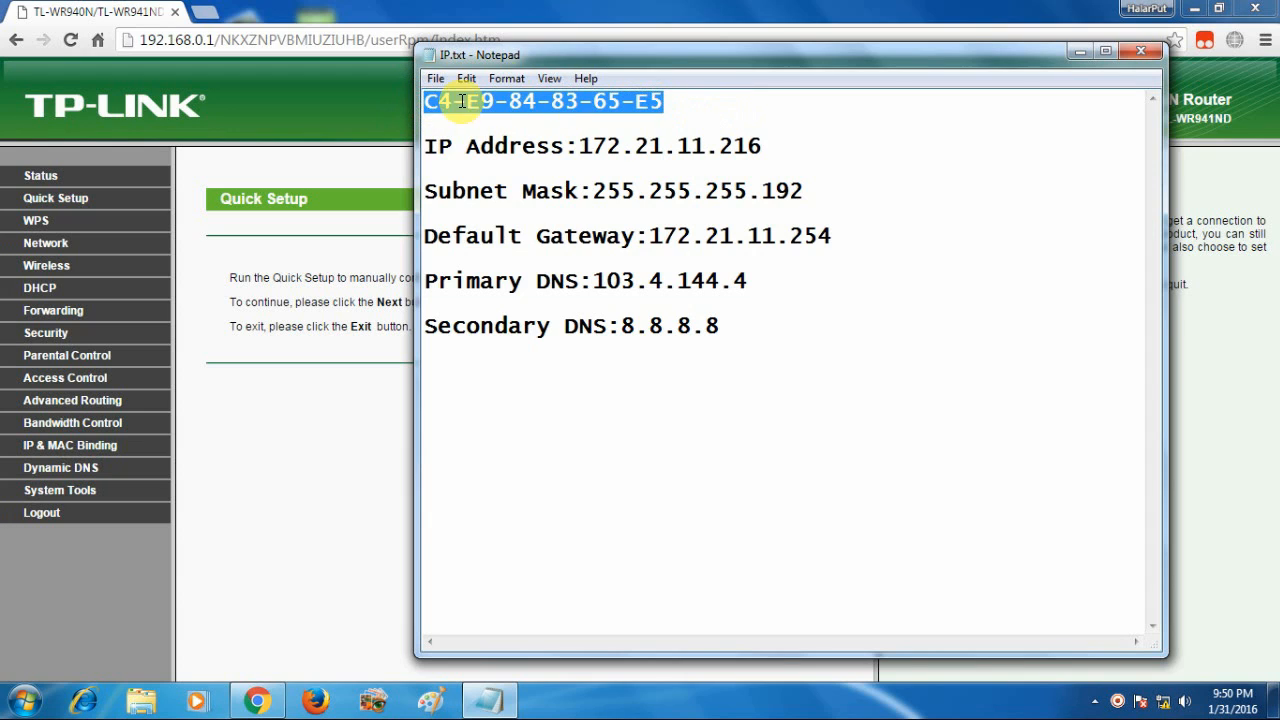
click(661, 114)
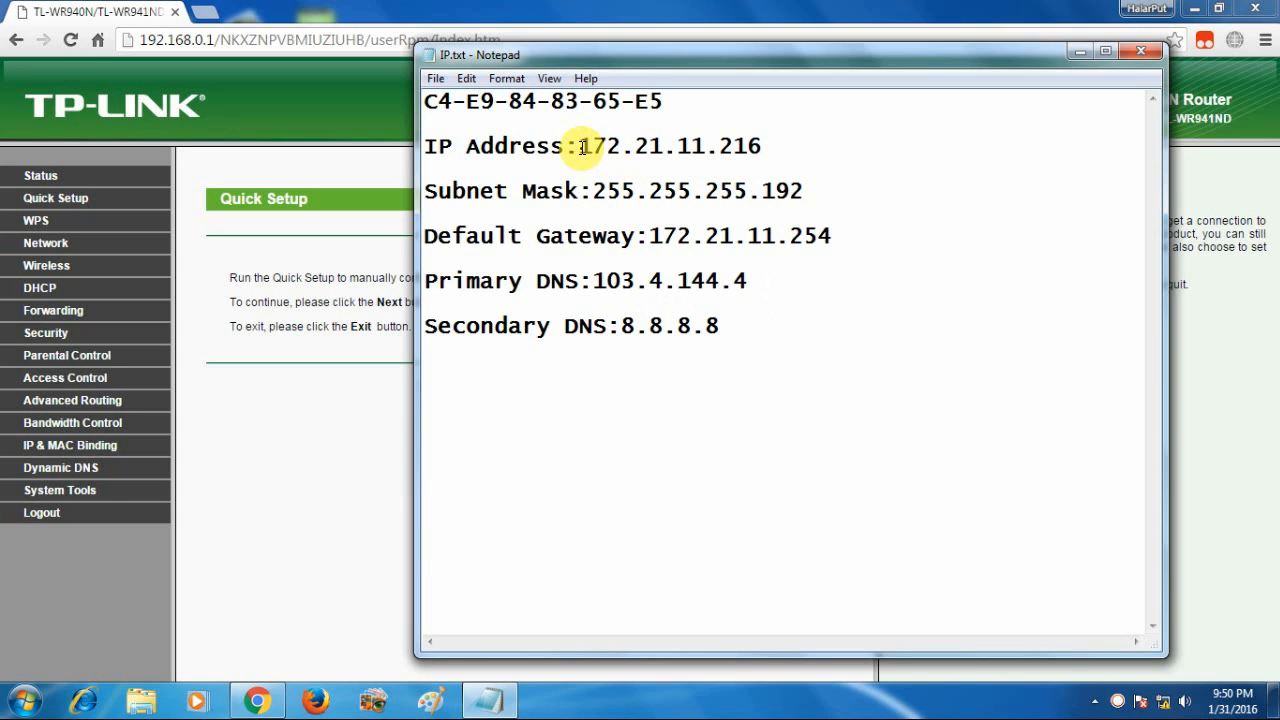
Recheck IP 172.21.11.216, then minimize Notepad to reveal the Quick Setup page
drag(579, 147, 763, 147)
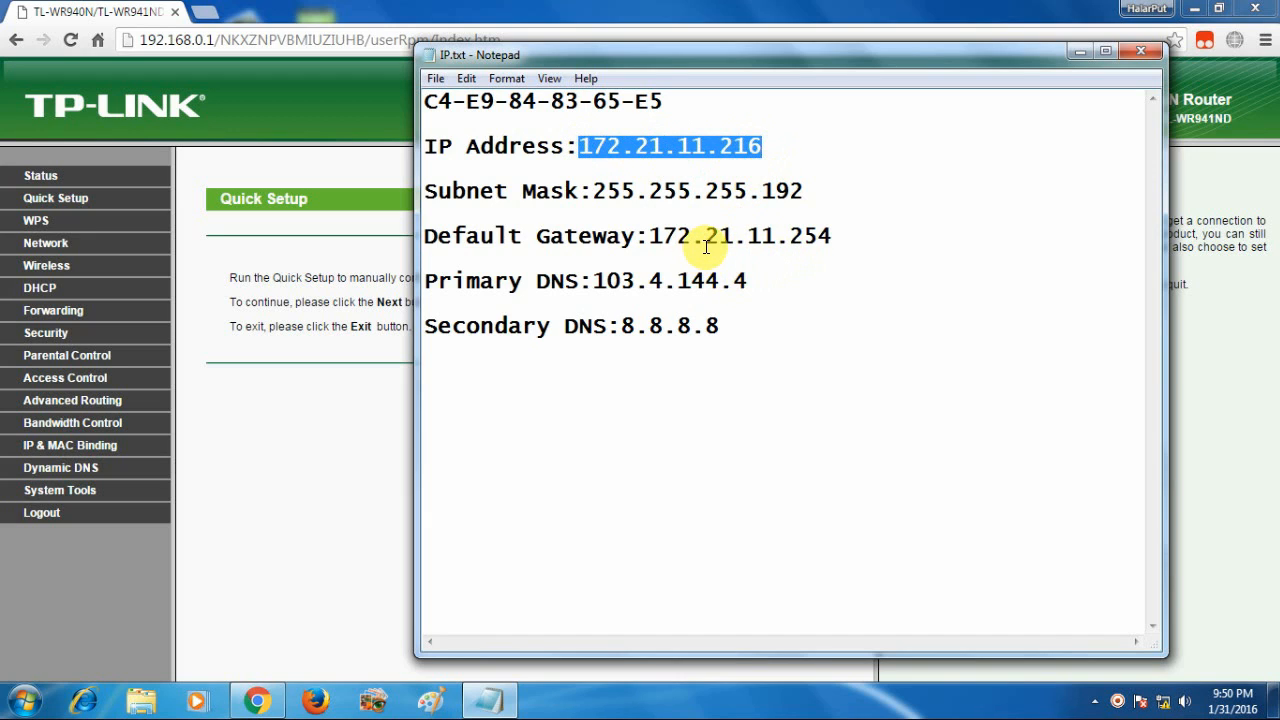
click(768, 146)
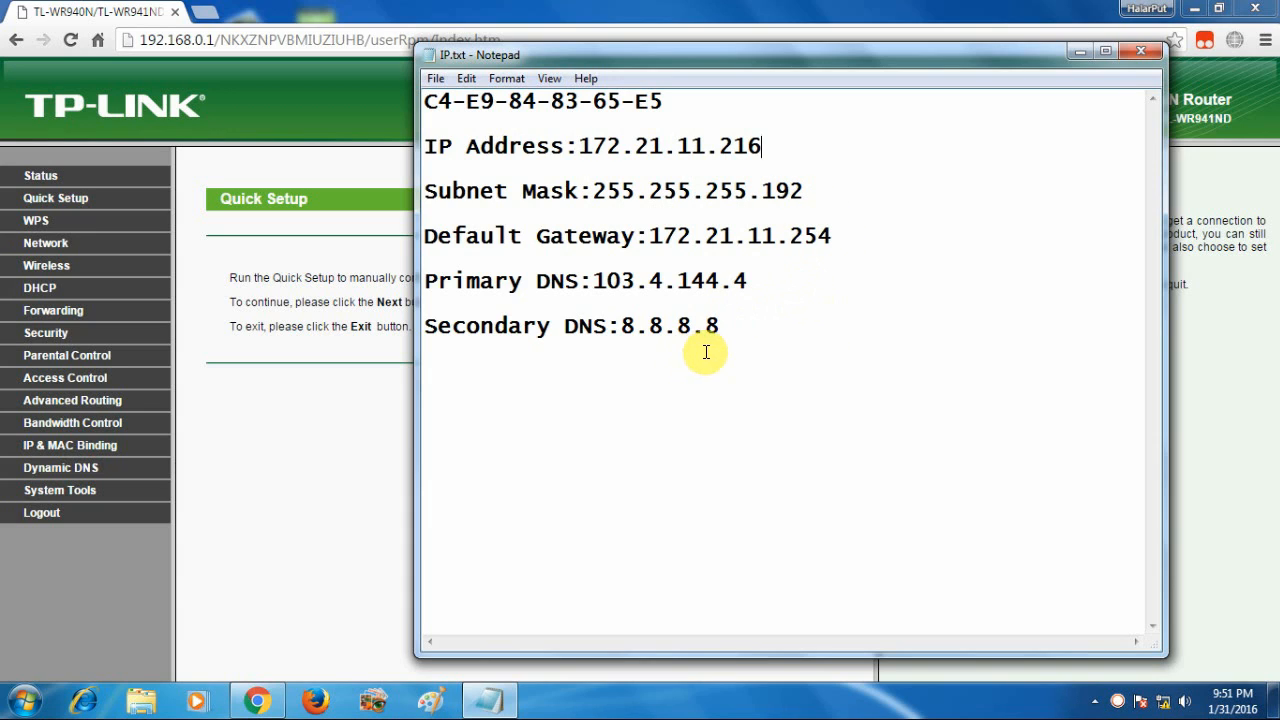
click(1076, 52)
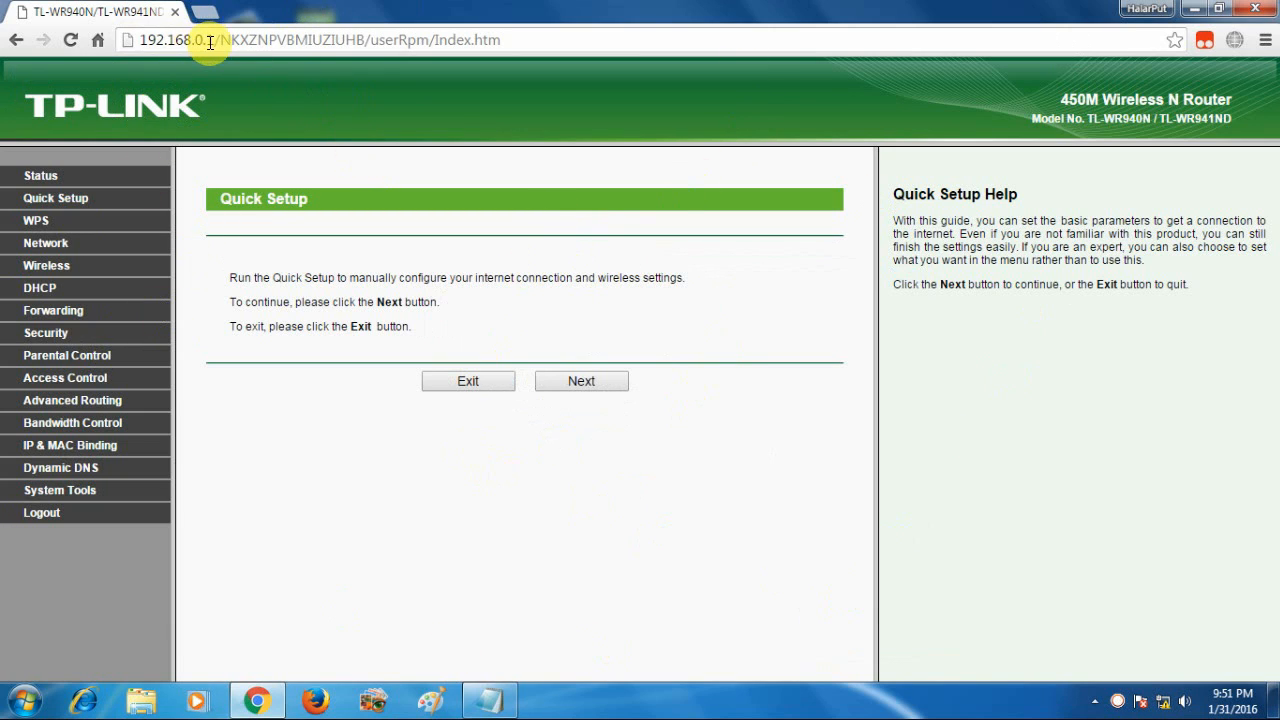
Open Network's WAN page, then the LAN page showing 192.168.0.1 and 255.255.255.0
click(52, 245)
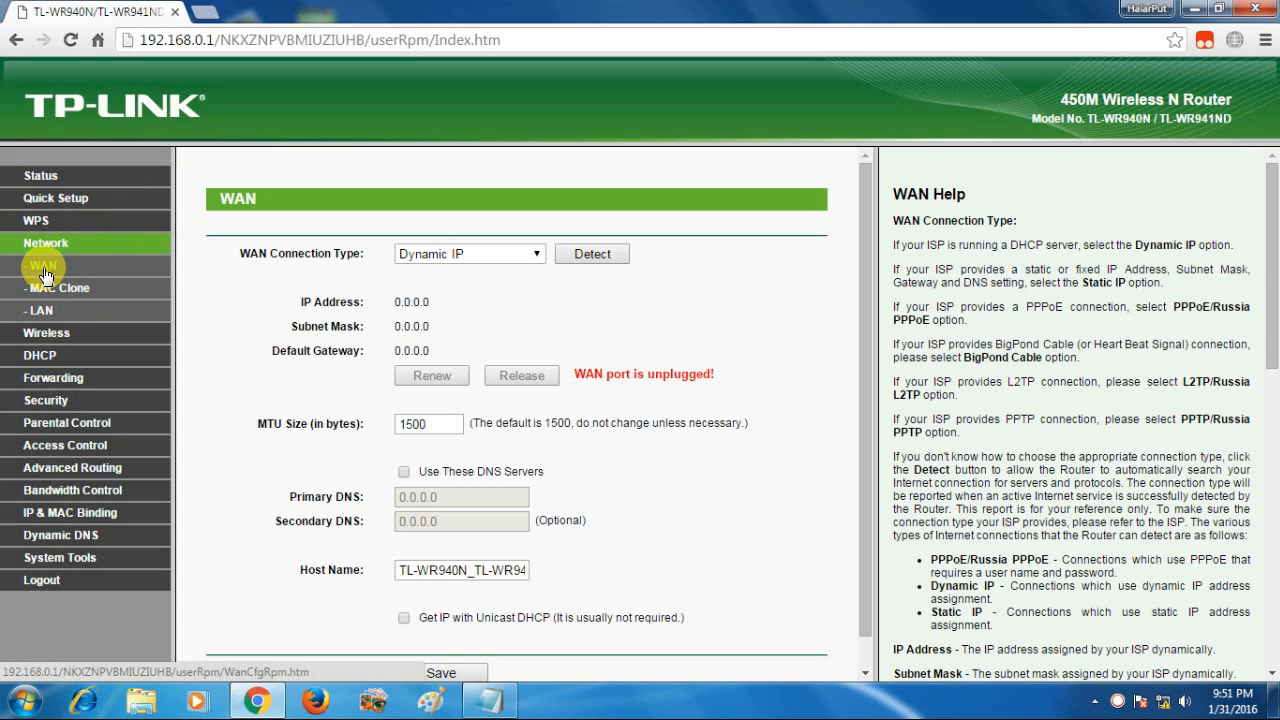
click(43, 310)
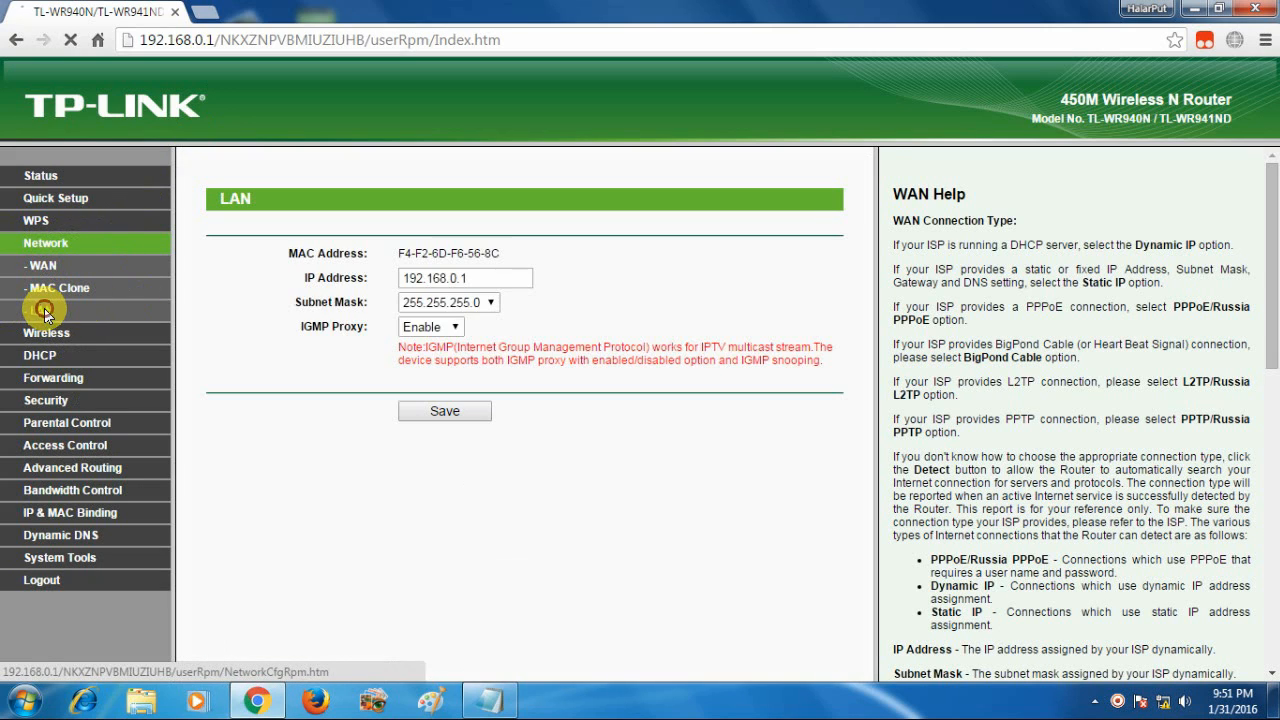
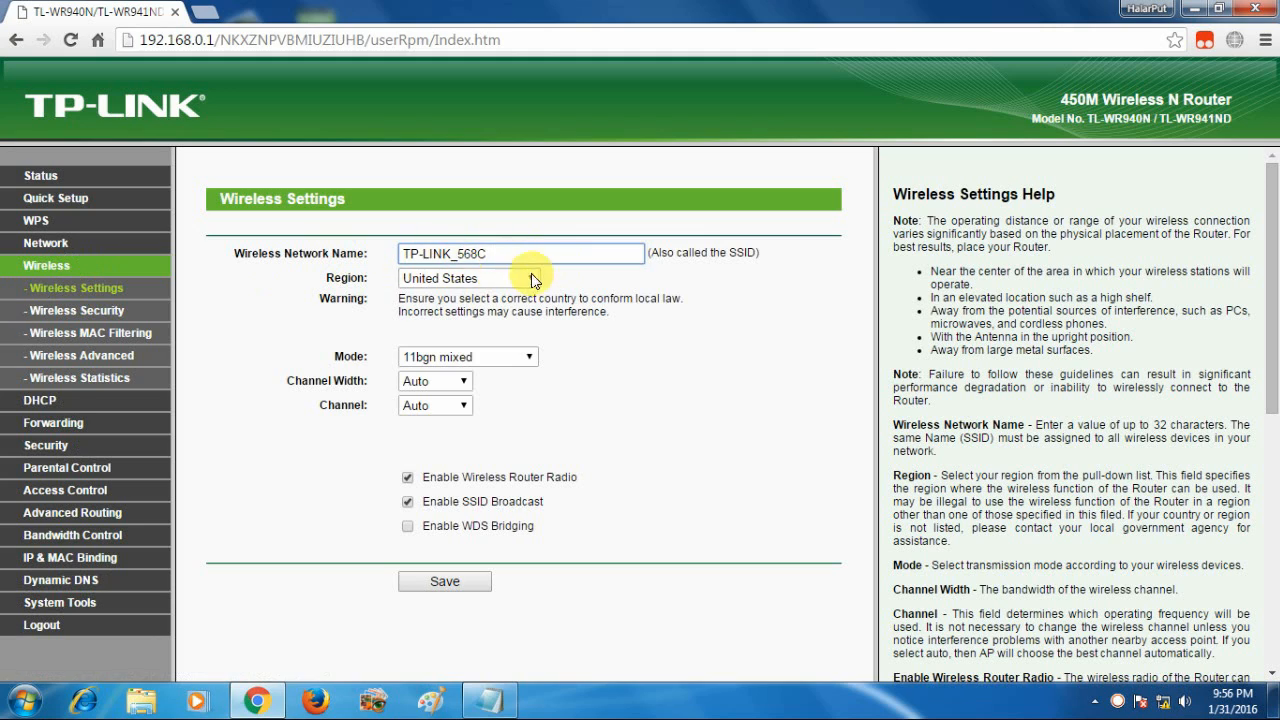
Replace the wireless network name with MCTTBD
drag(491, 249, 371, 250)
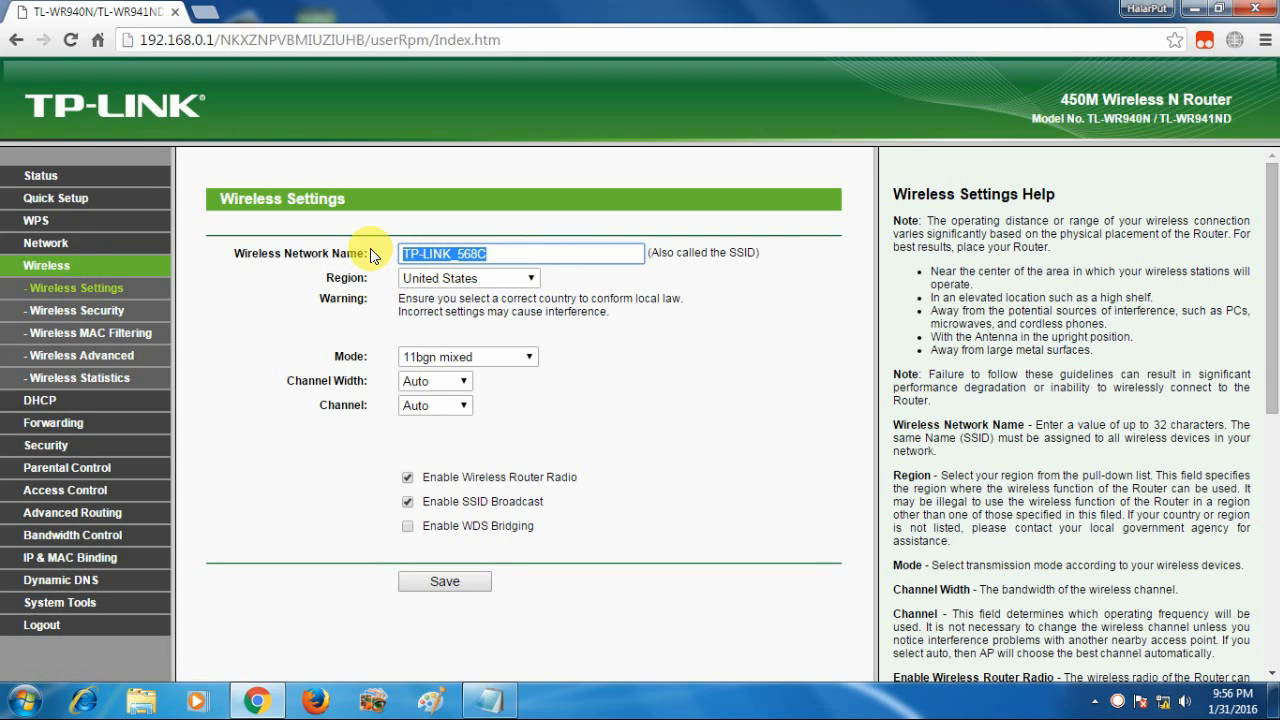
text(MCAA)
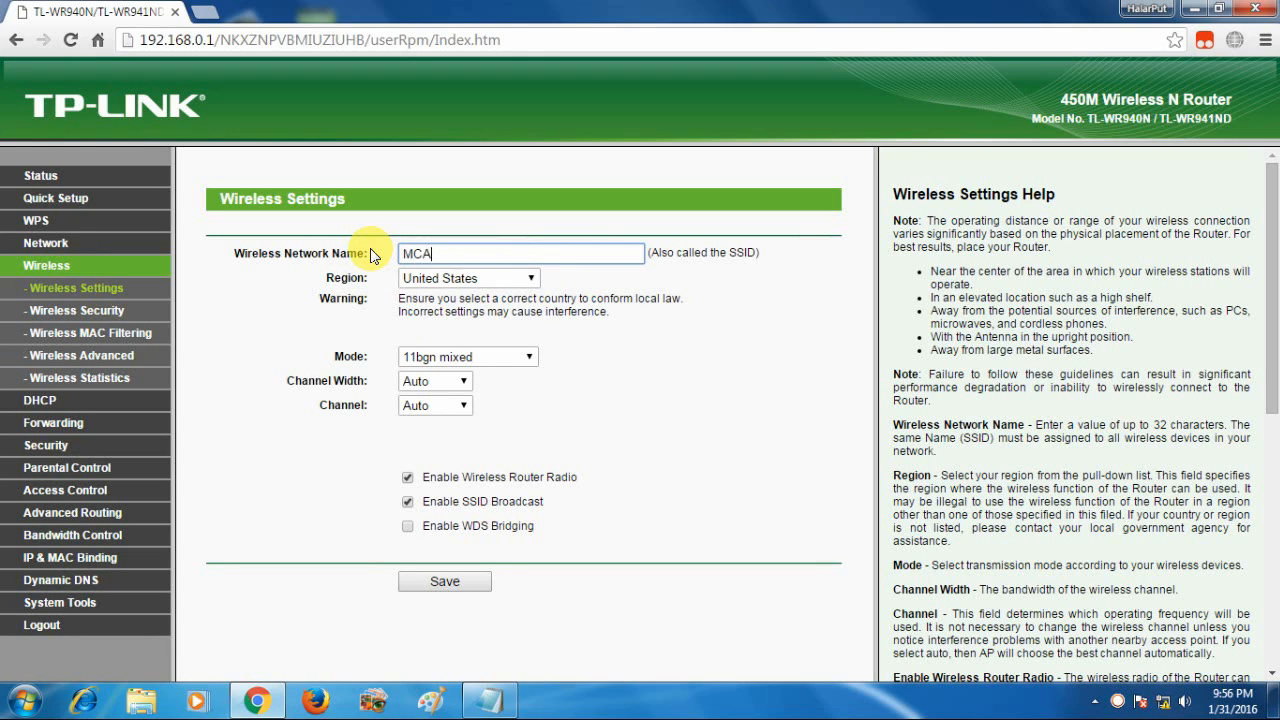
key(BackSpace)
key(BackSpace)
text(TTBD)
double_click(462, 253)
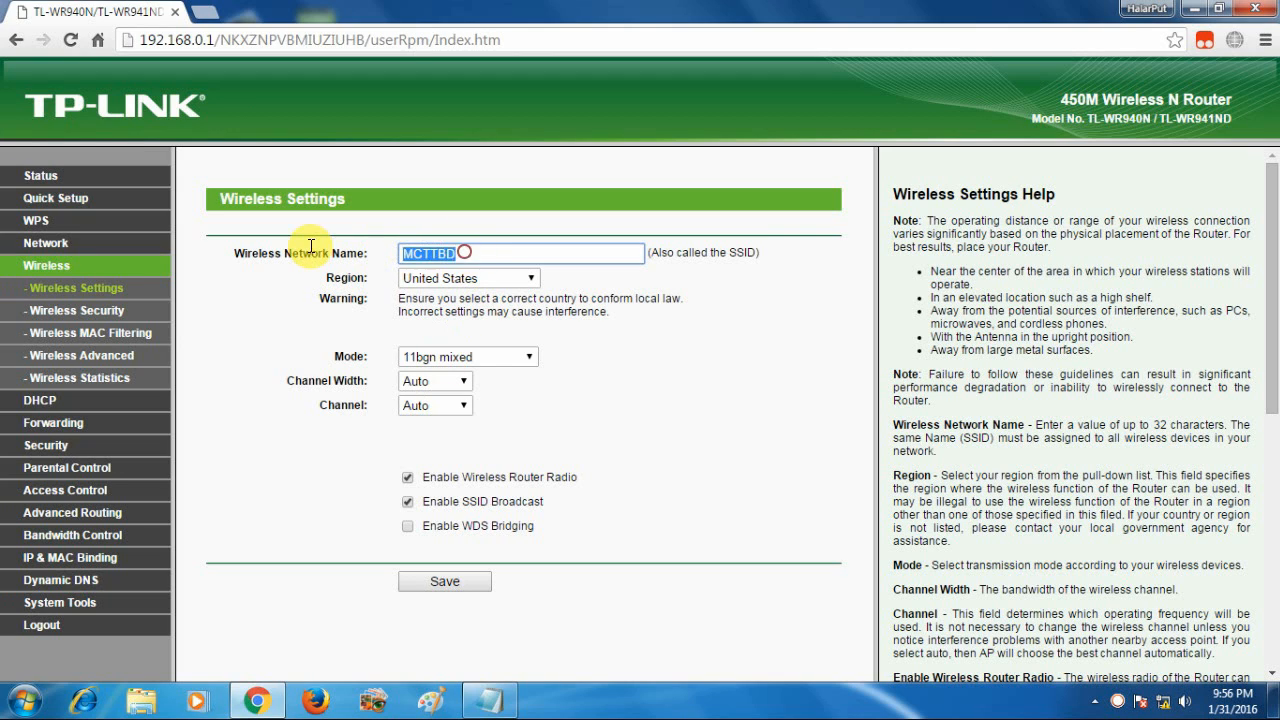
Choose India from the Region list and confirm it stays selected
click(517, 280)
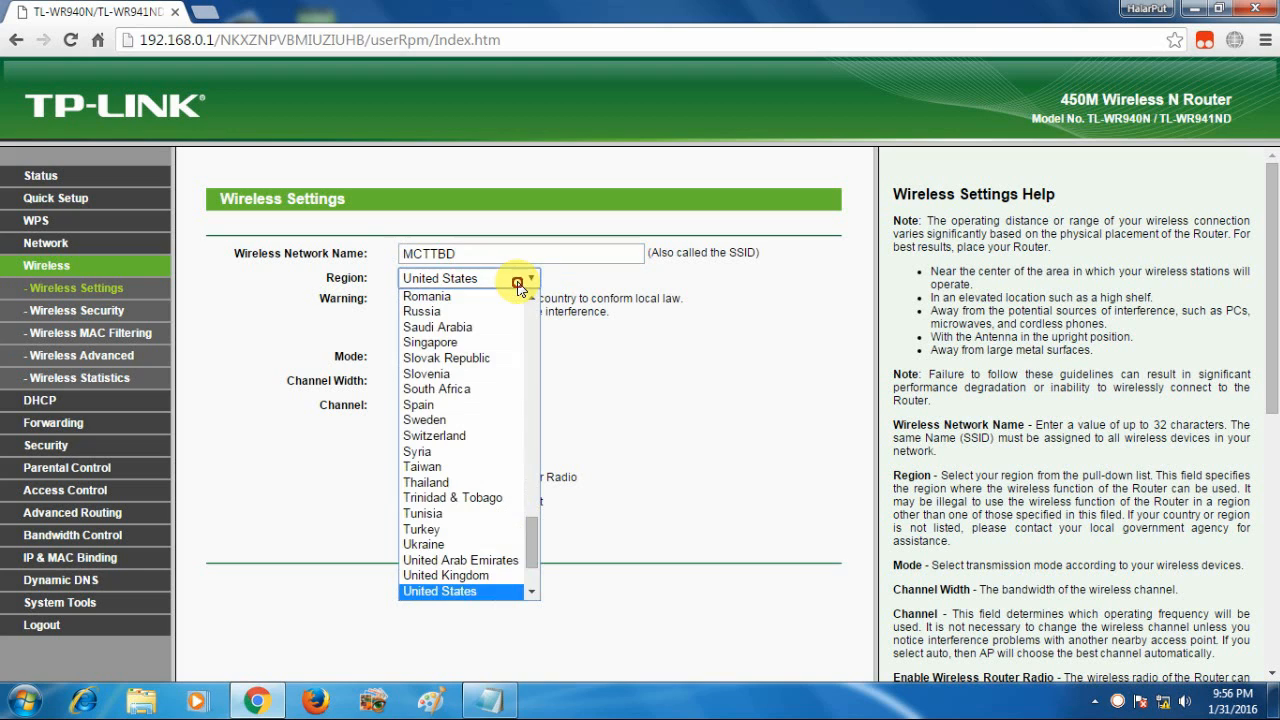
click(458, 618)
click(503, 278)
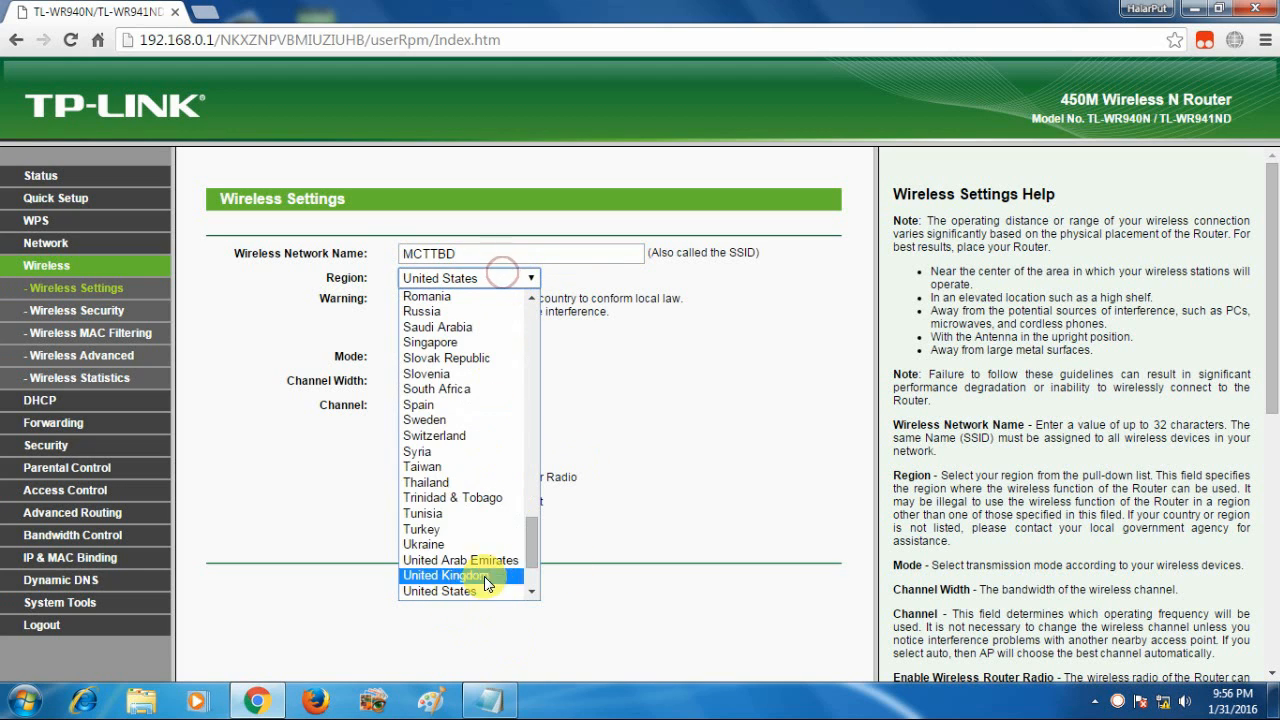
scroll(500, 540, up, 15)
scroll(456, 406, up, 10)
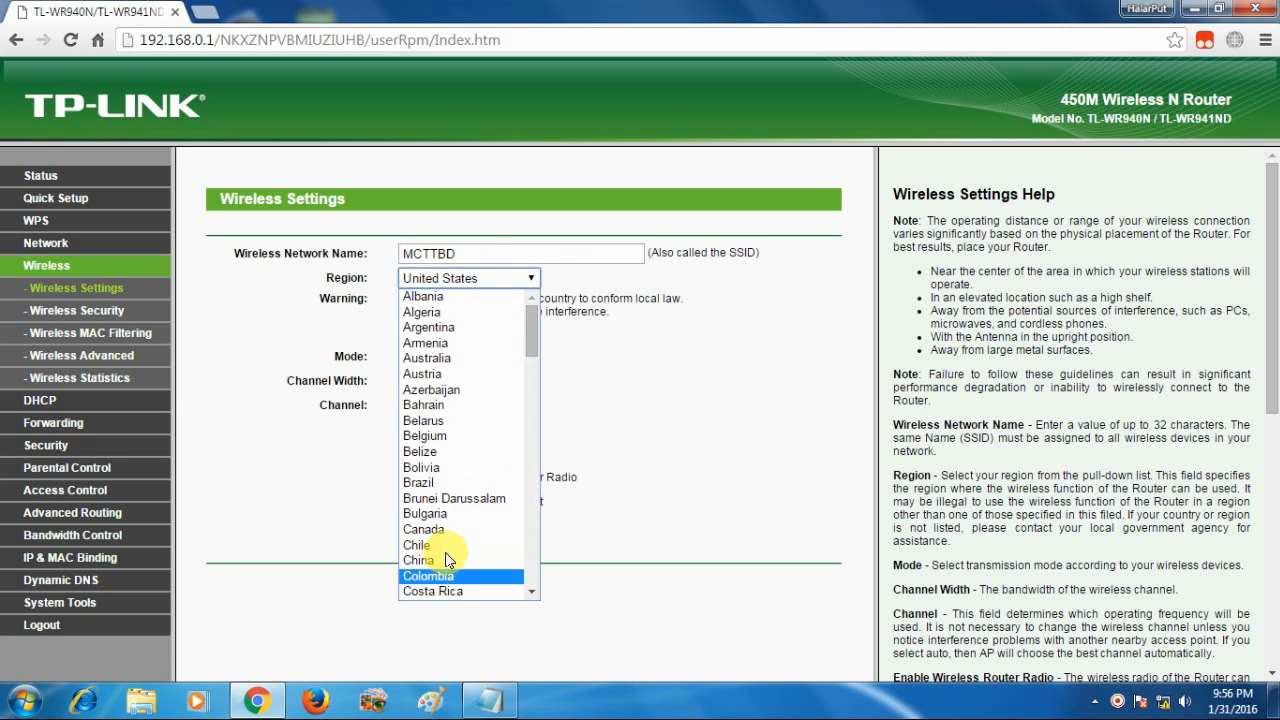
scroll(448, 554, down, 8)
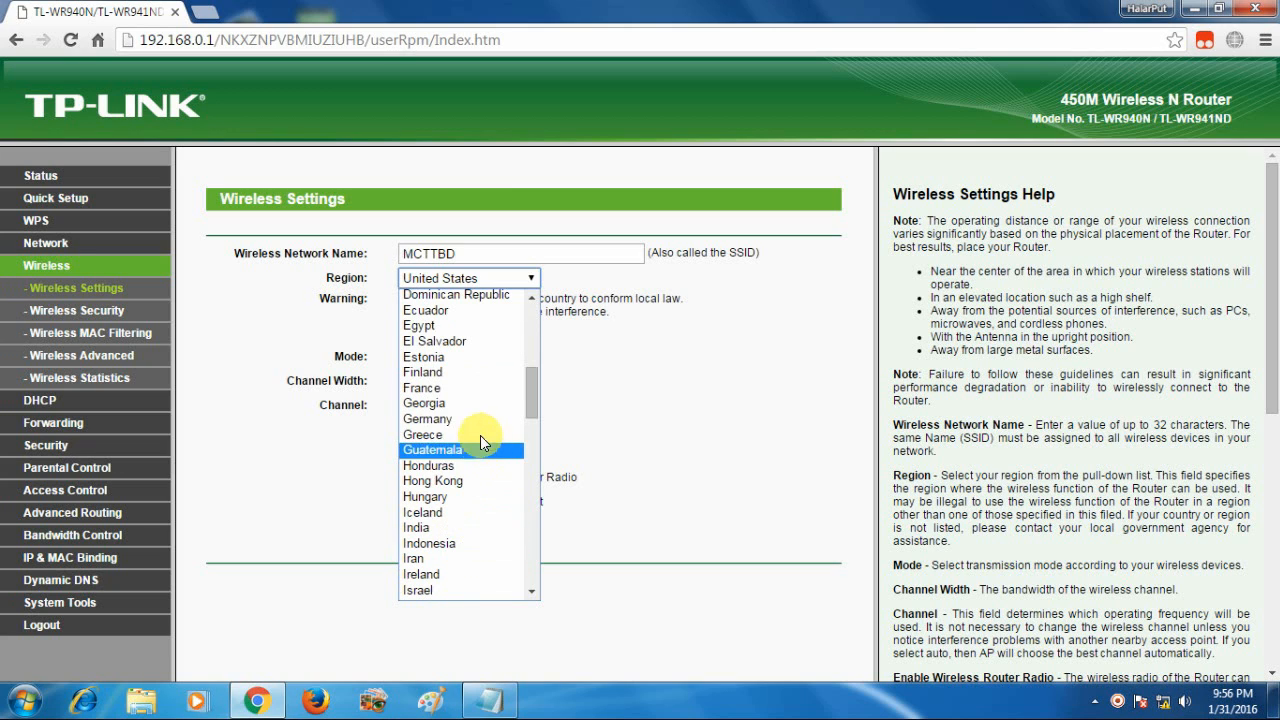
click(432, 528)
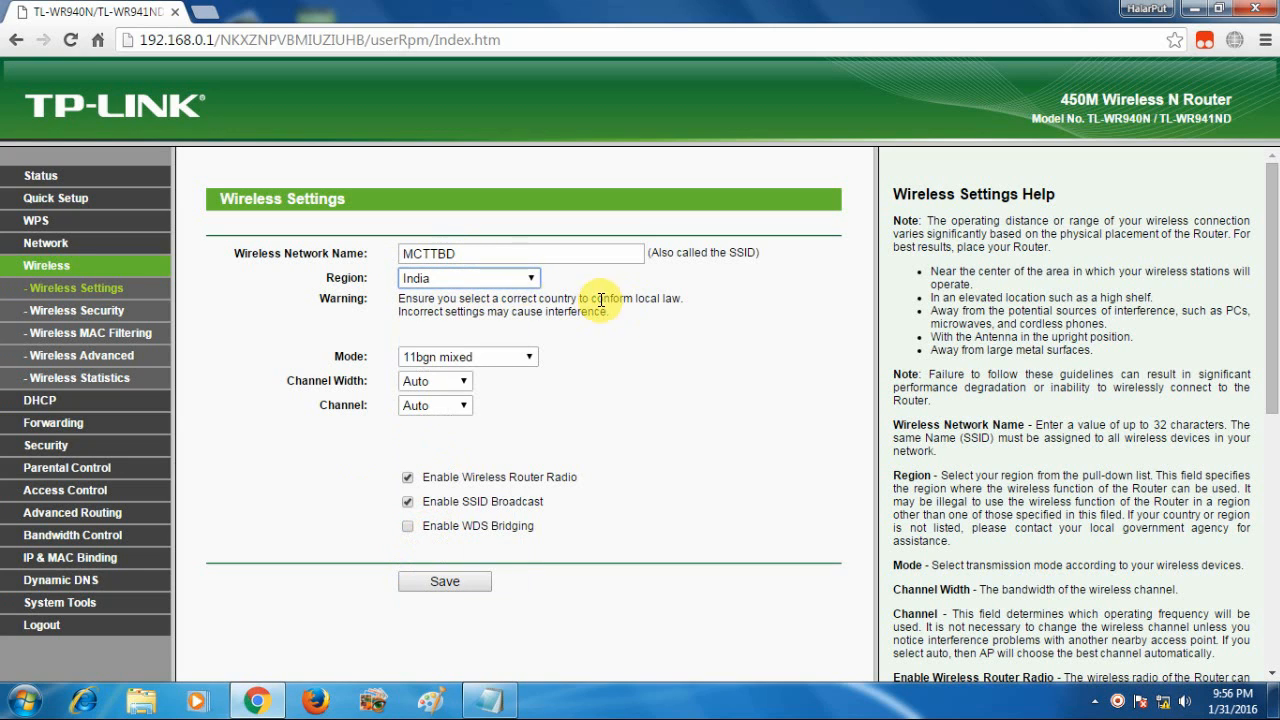
click(530, 280)
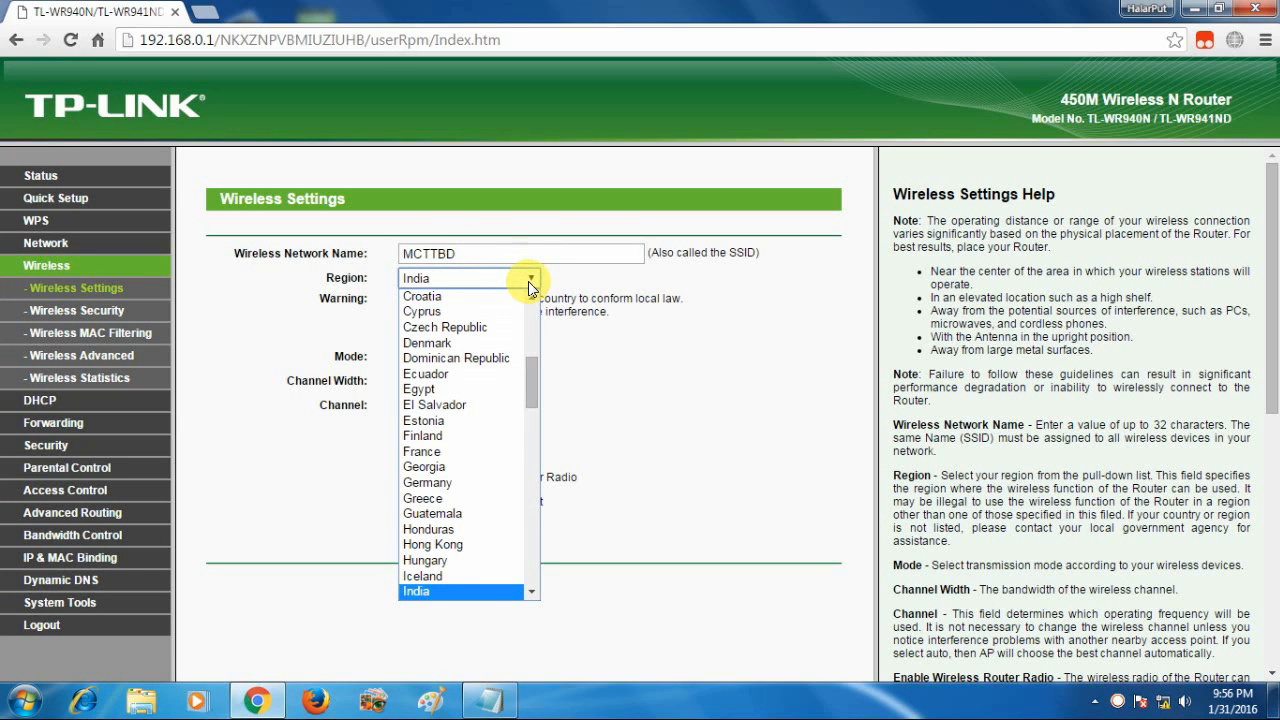
click(648, 404)
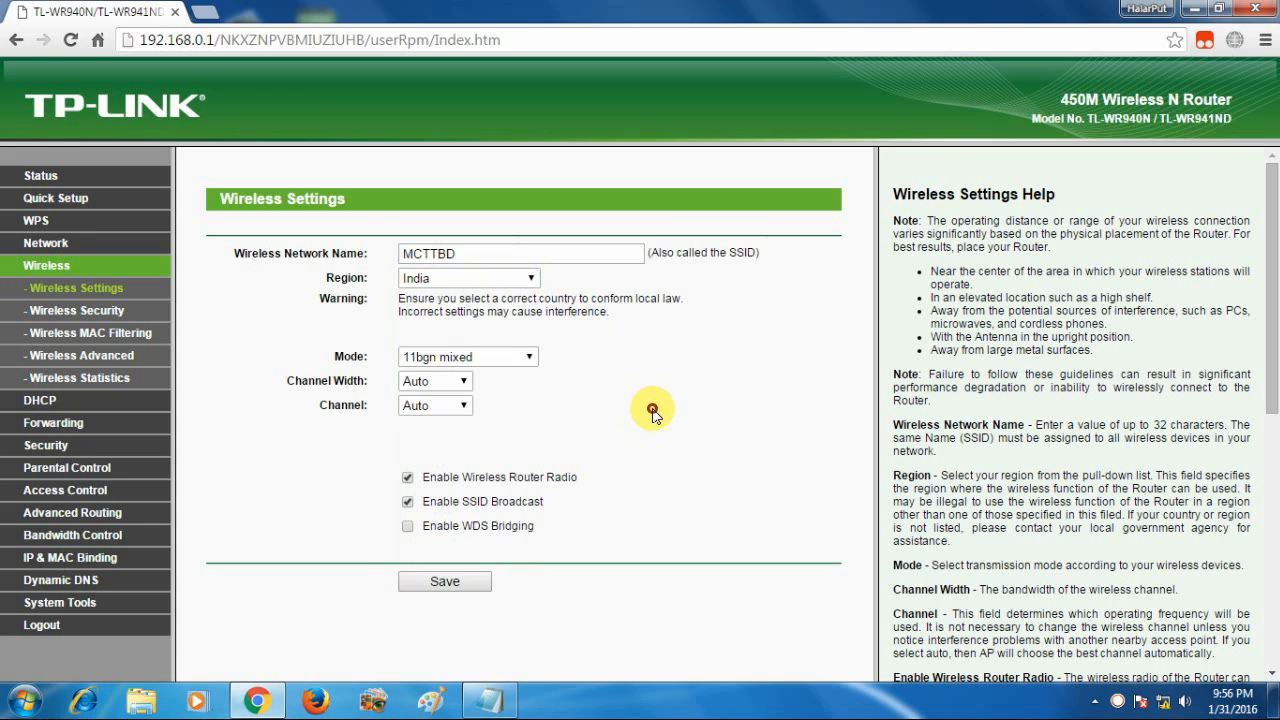
Set 40MHz channel width, keep 11bgn mixed and Auto channel, save, and accept the warning
click(516, 358)
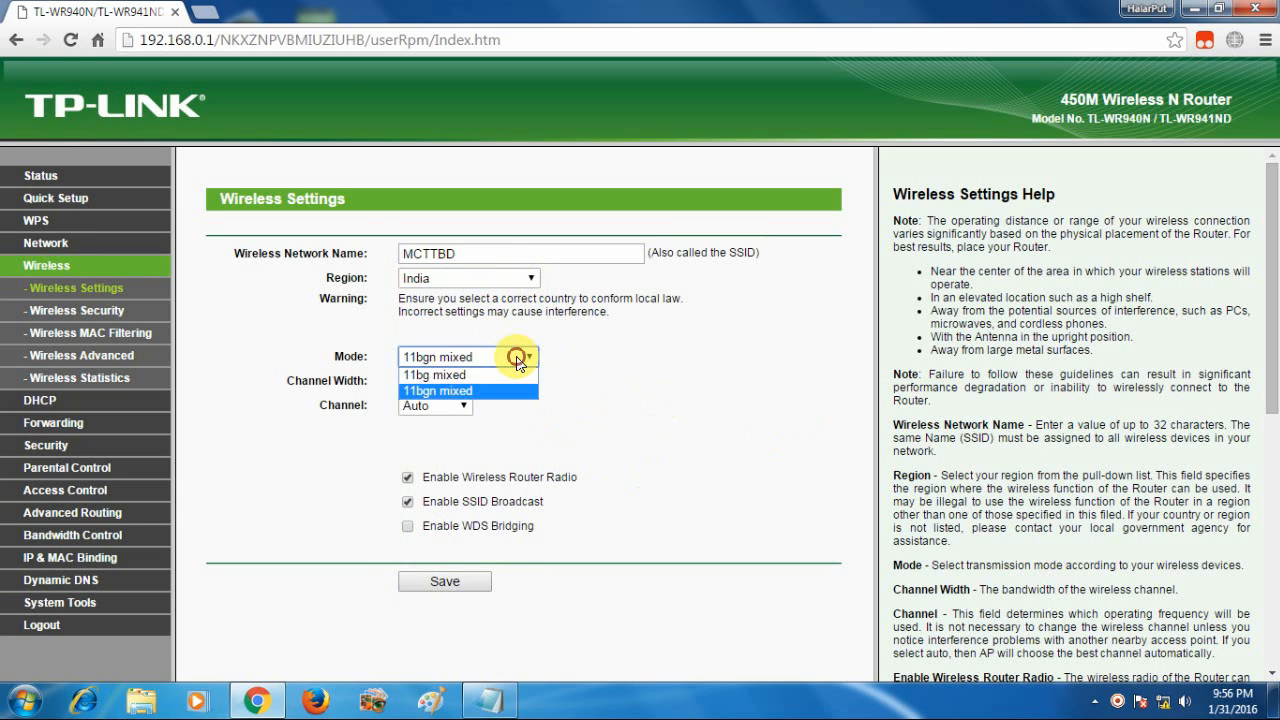
click(522, 357)
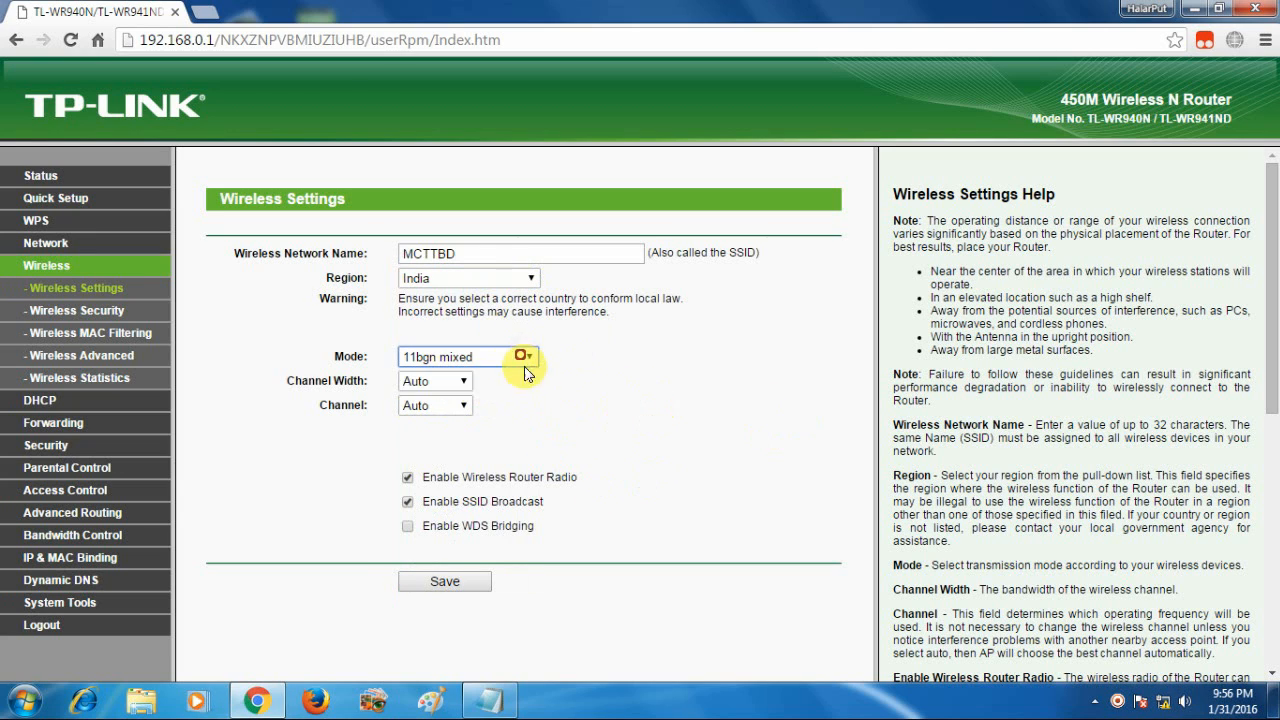
click(458, 383)
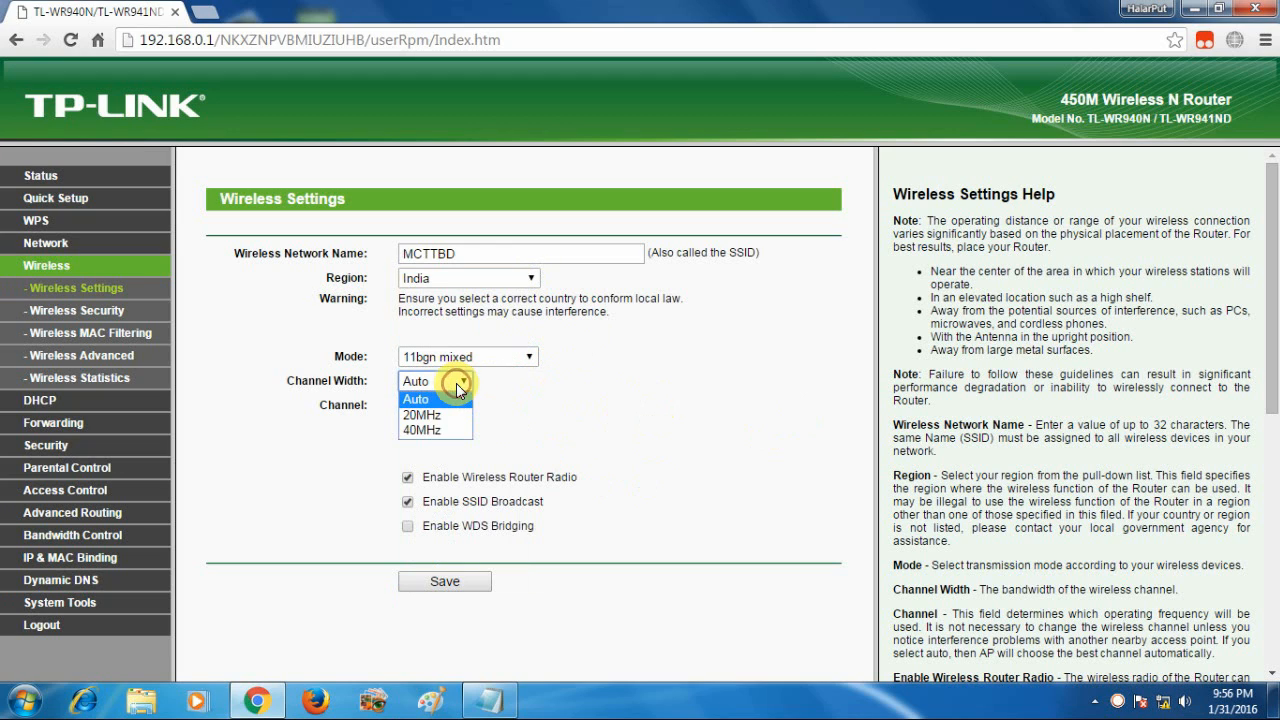
click(431, 431)
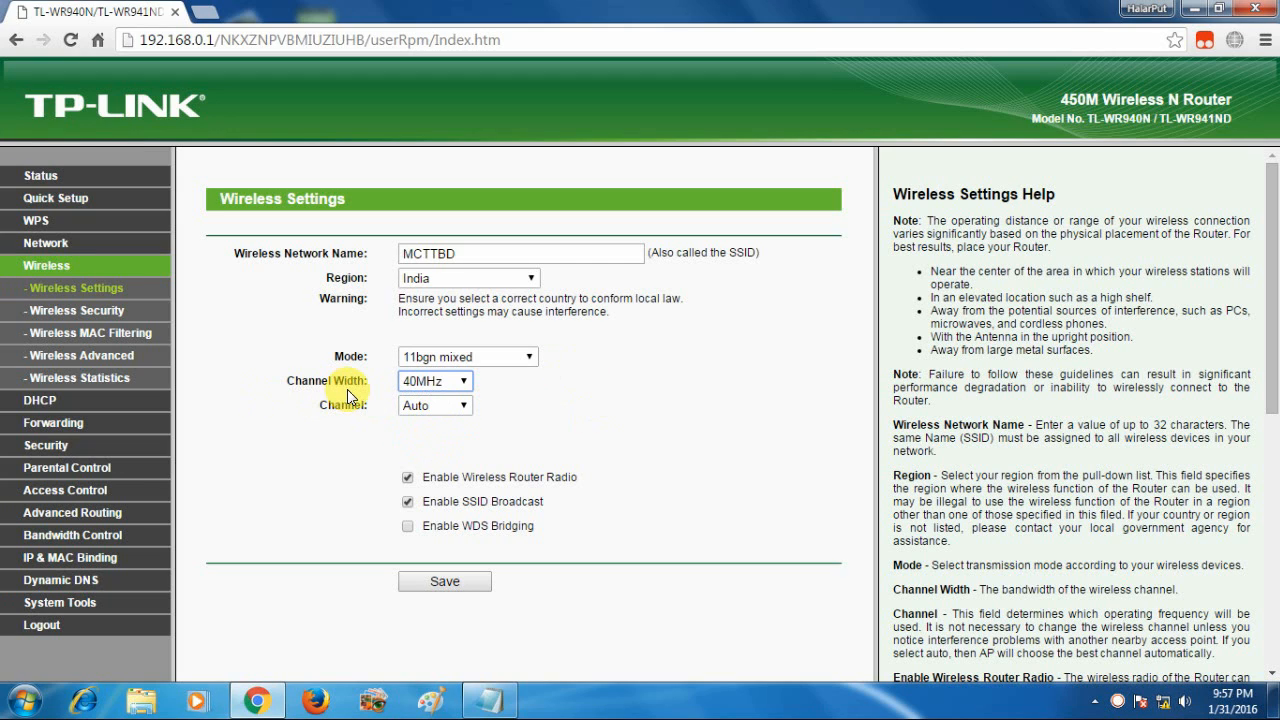
click(461, 381)
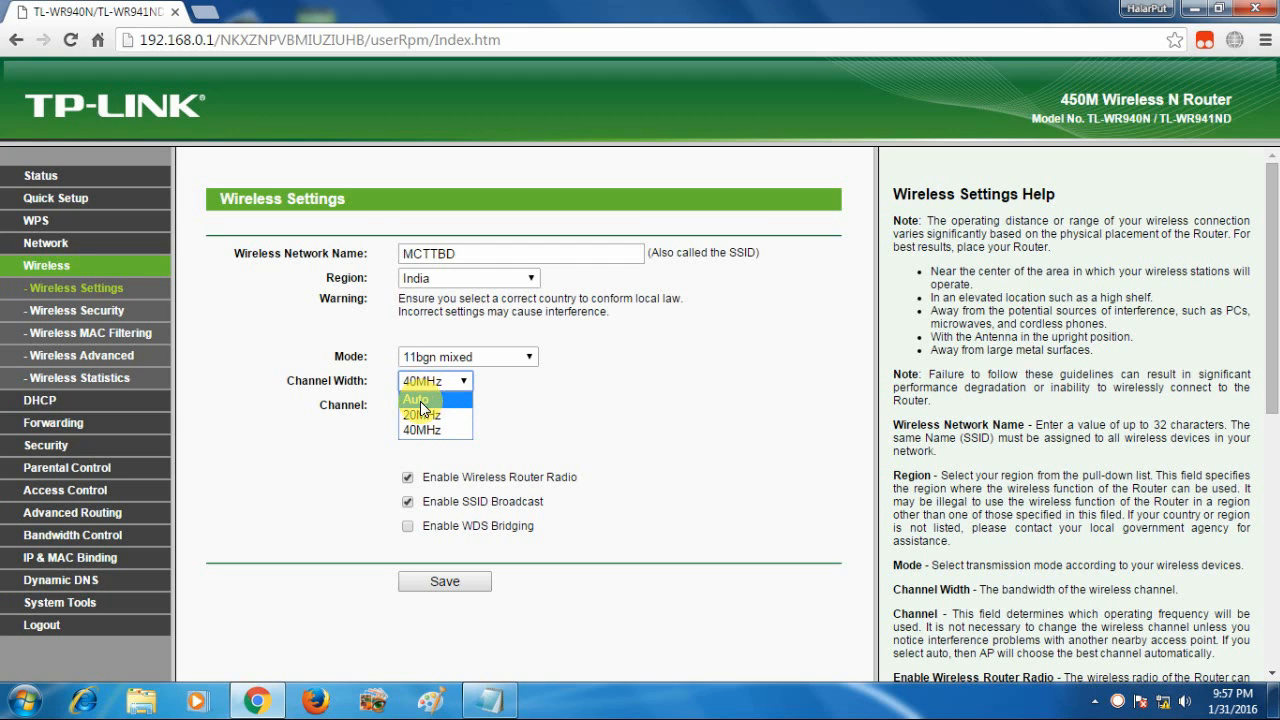
click(420, 431)
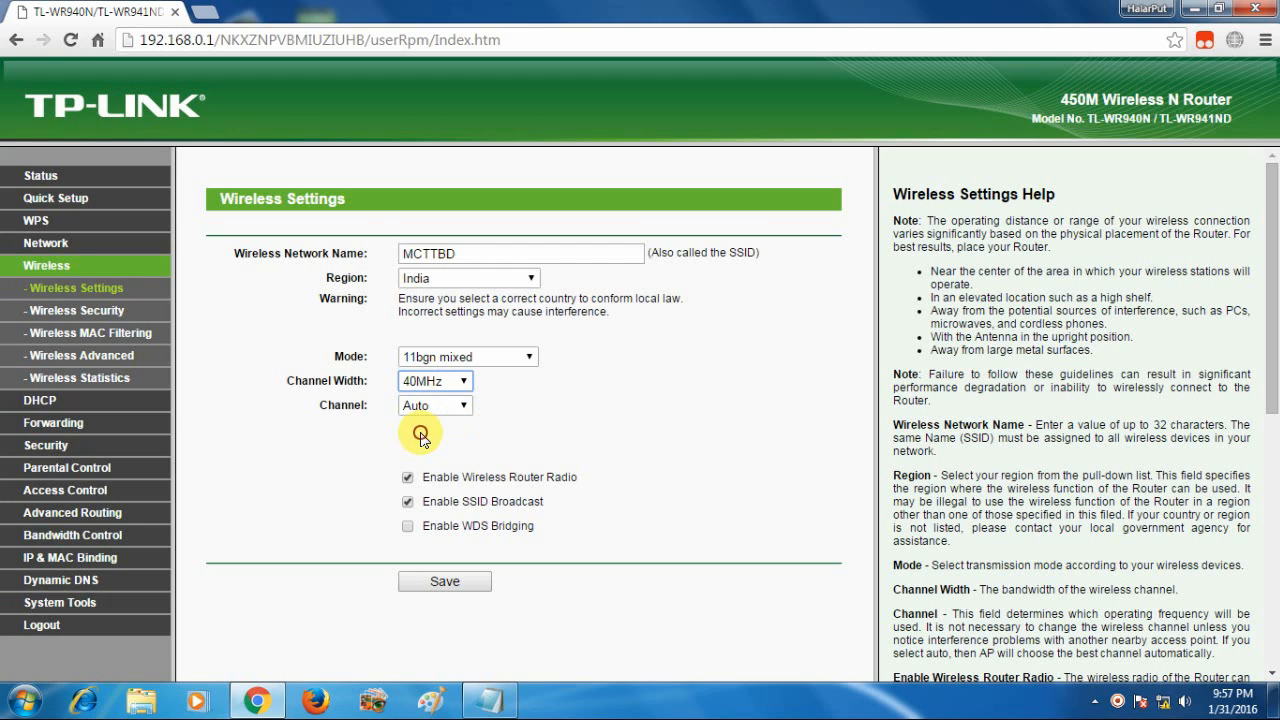
click(460, 405)
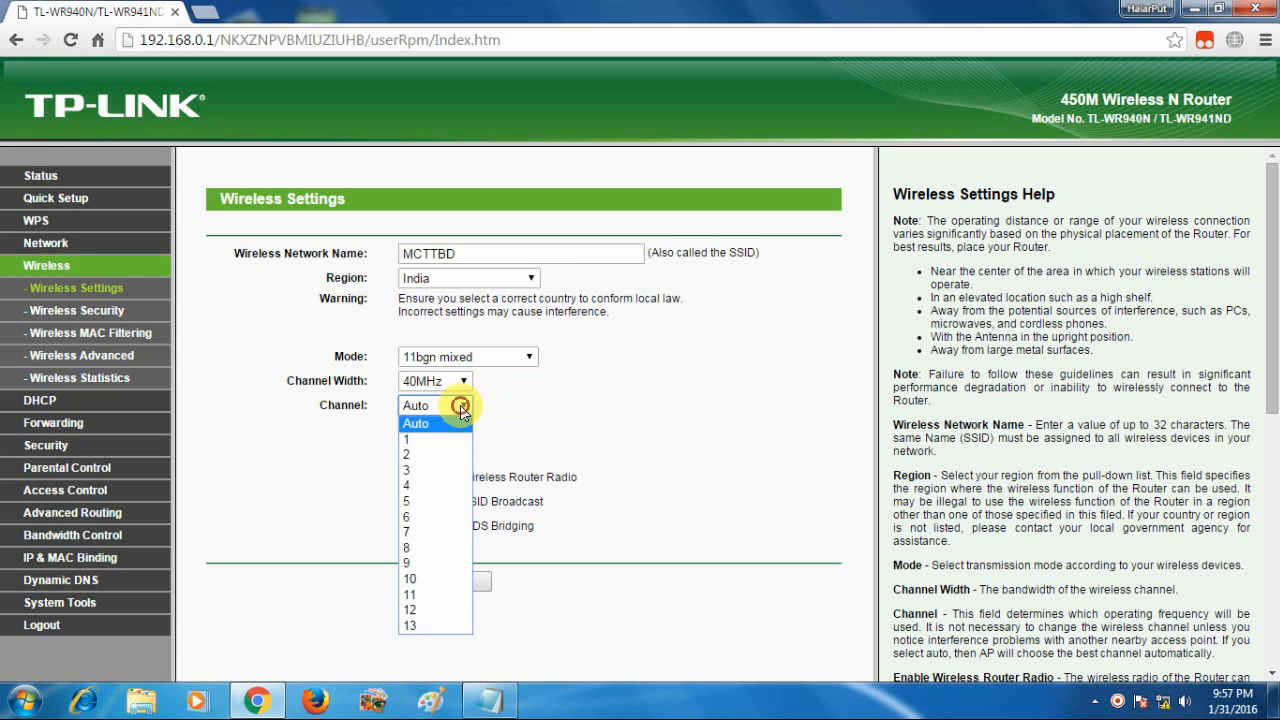
click(597, 393)
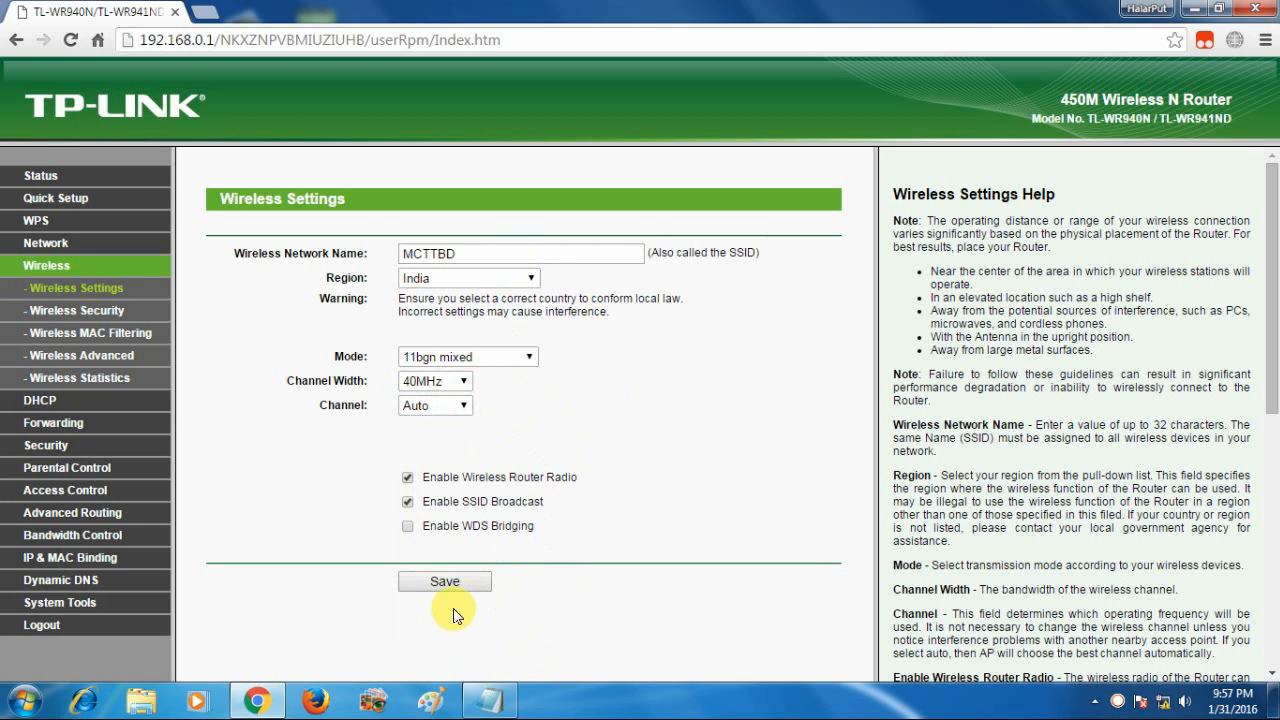
click(443, 582)
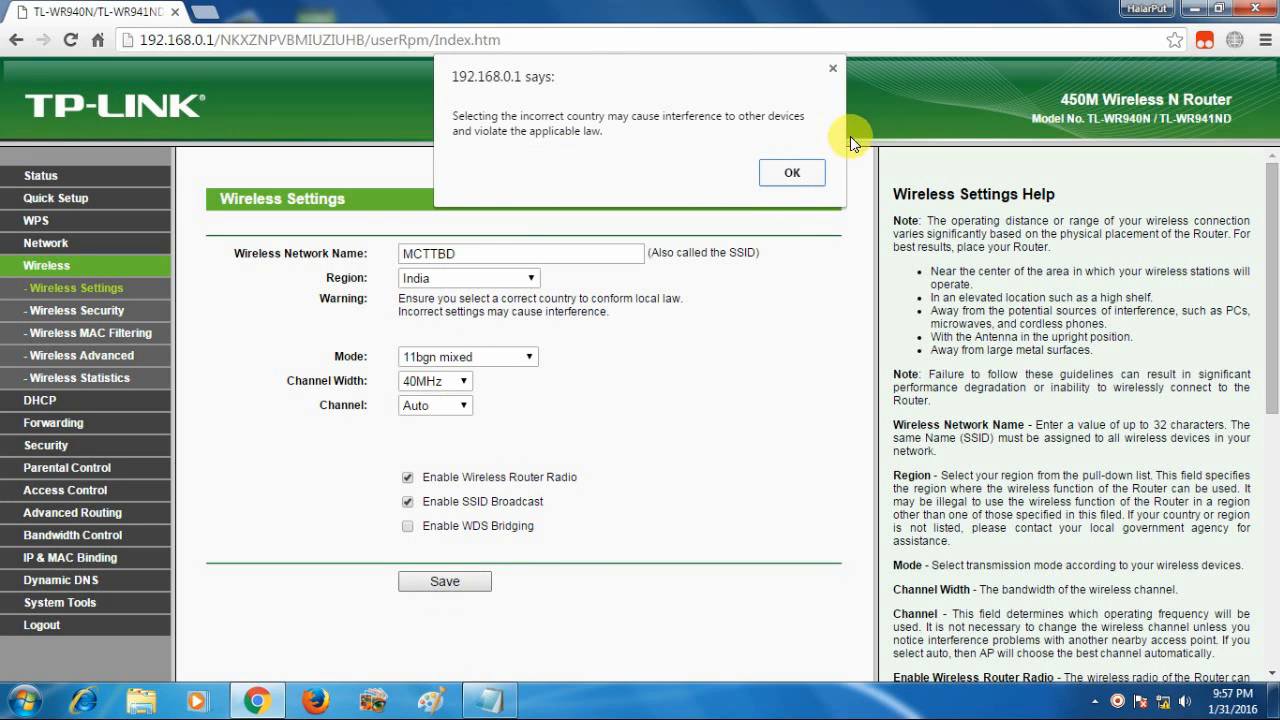
click(792, 173)
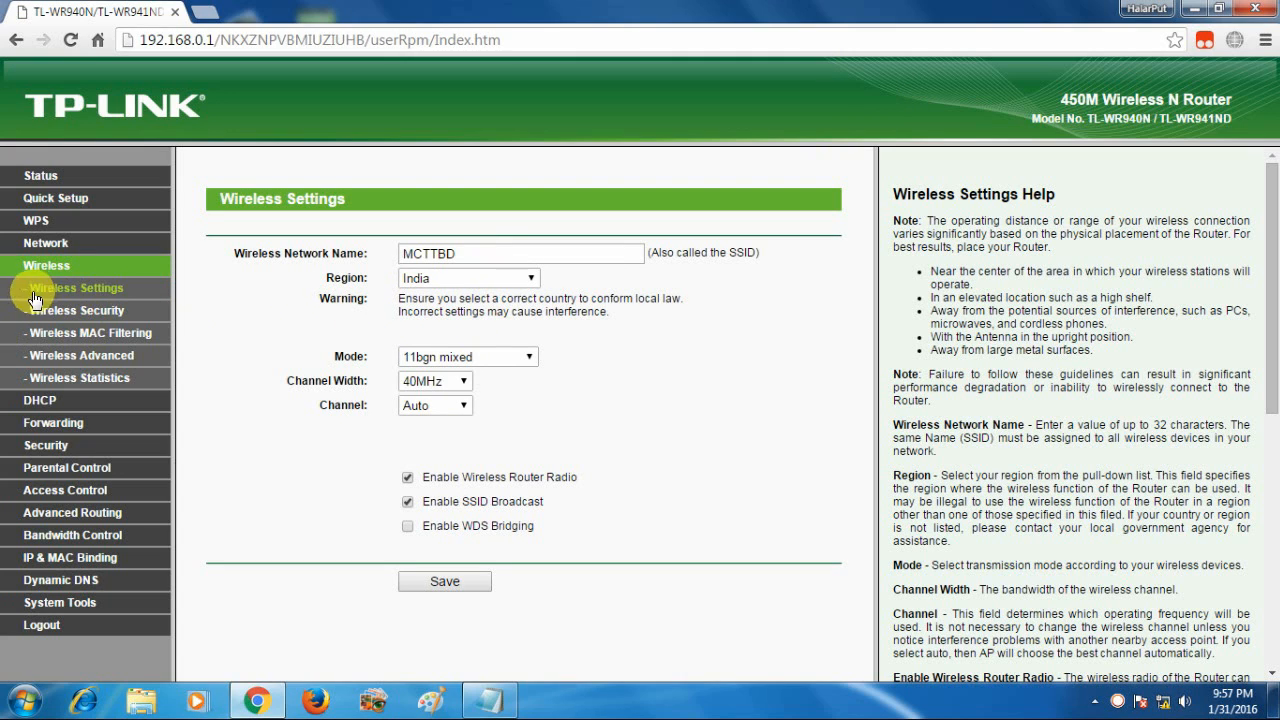
Open Wireless Security and keep WPA2-PSK version with AES encryption
click(106, 320)
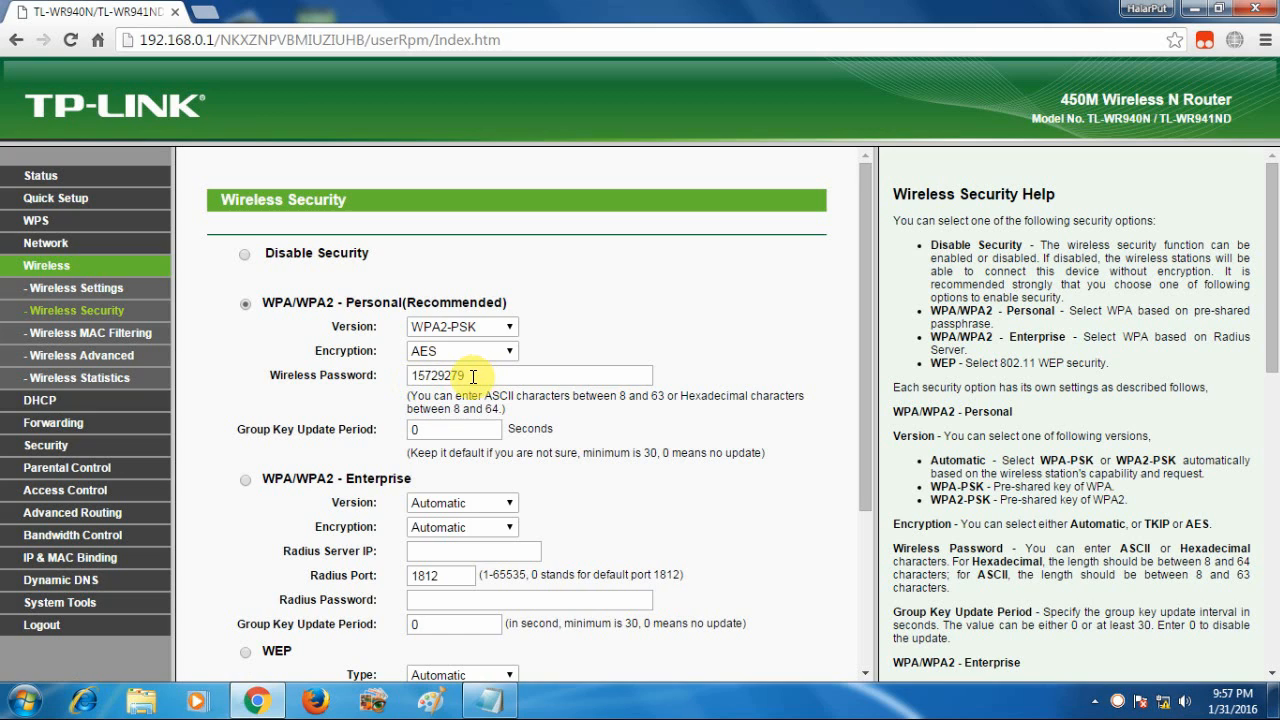
drag(466, 375, 386, 371)
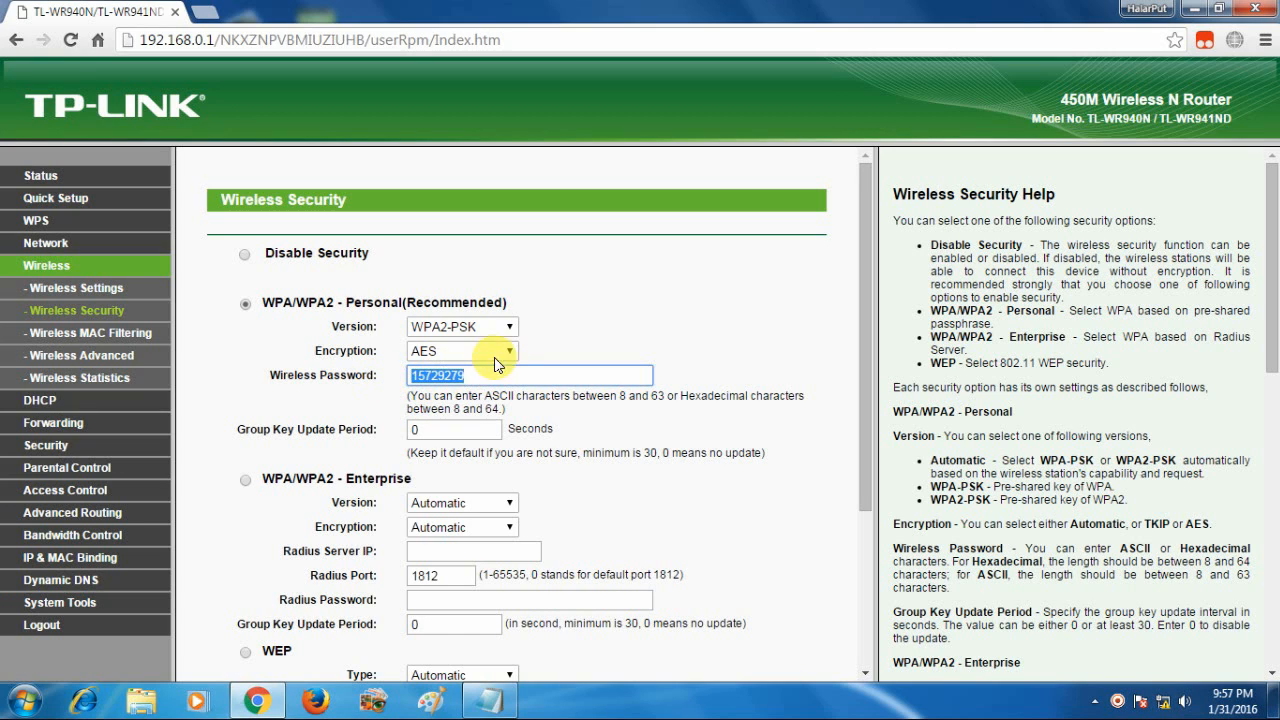
click(508, 327)
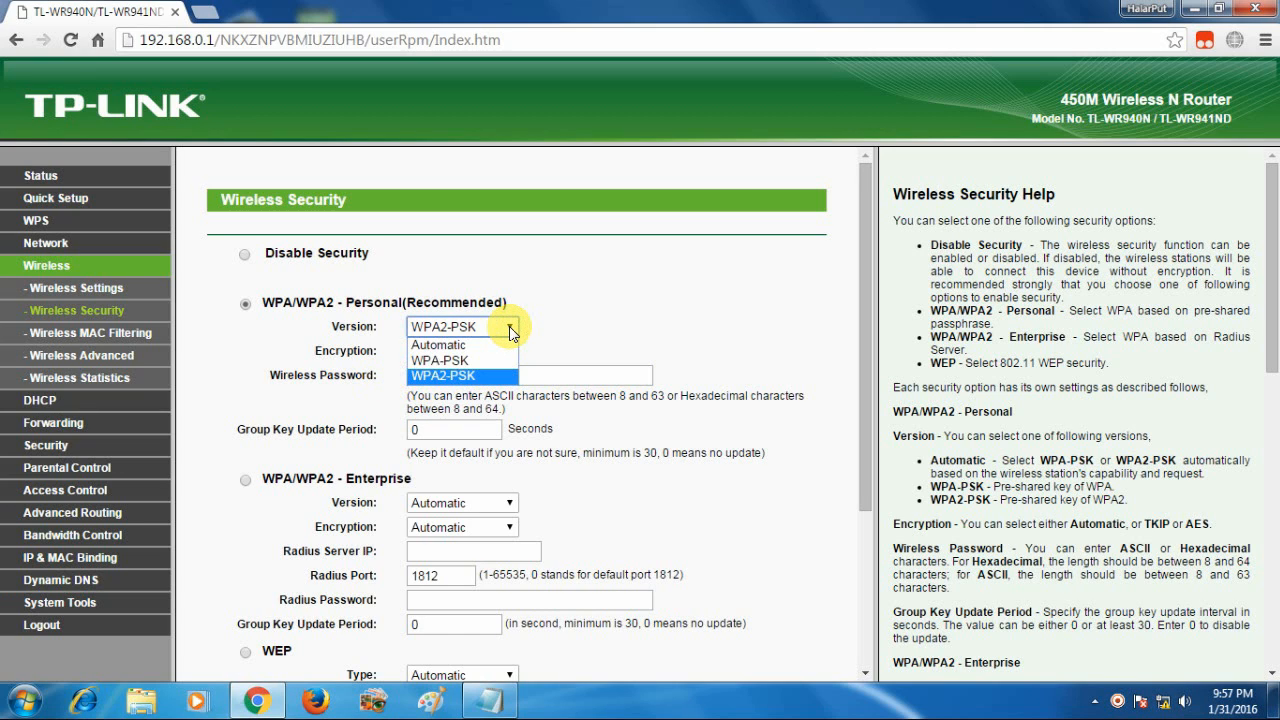
click(510, 330)
click(508, 351)
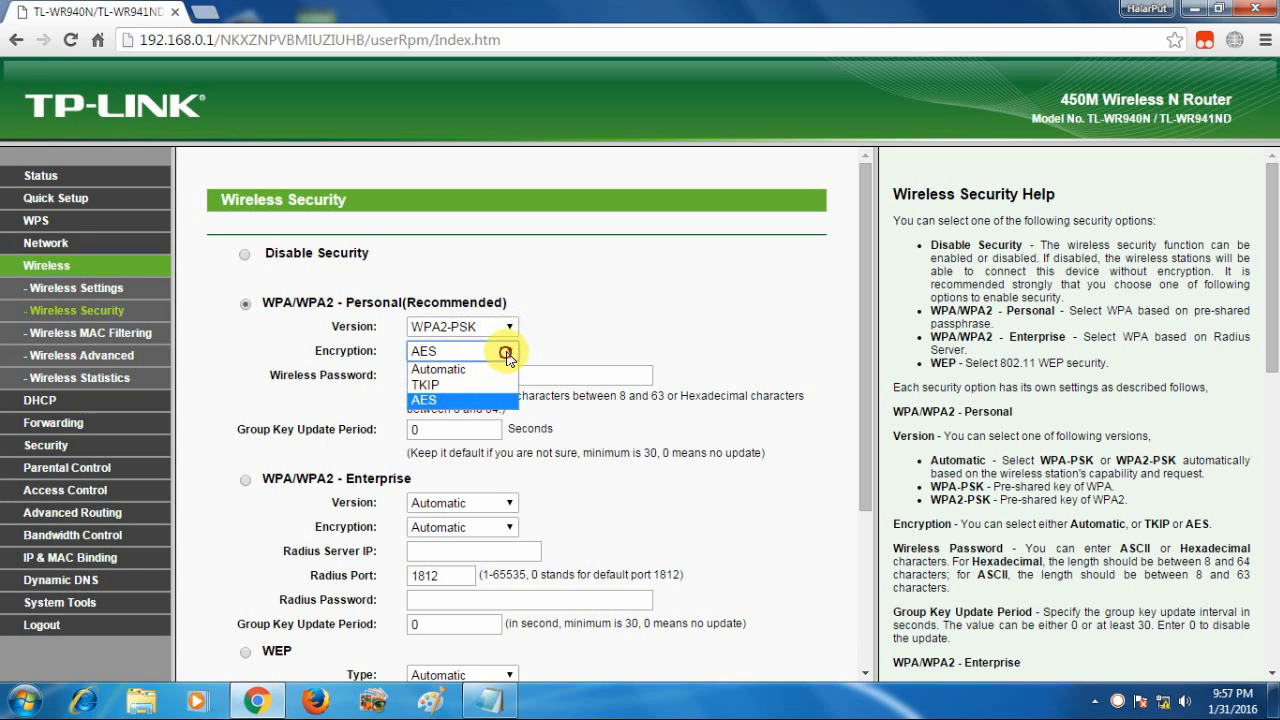
click(508, 355)
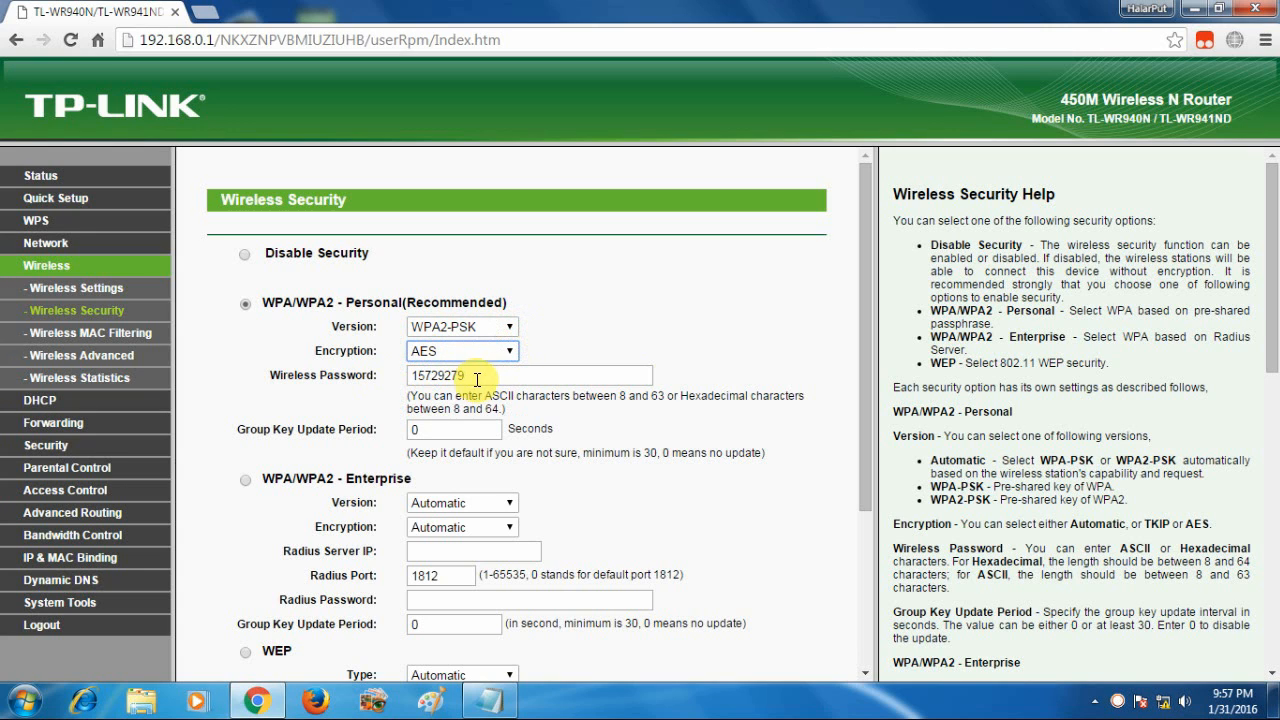
Select Disable Security in place of WPA/WPA2-Personal
double_click(487, 375)
scroll(587, 470, down, 2)
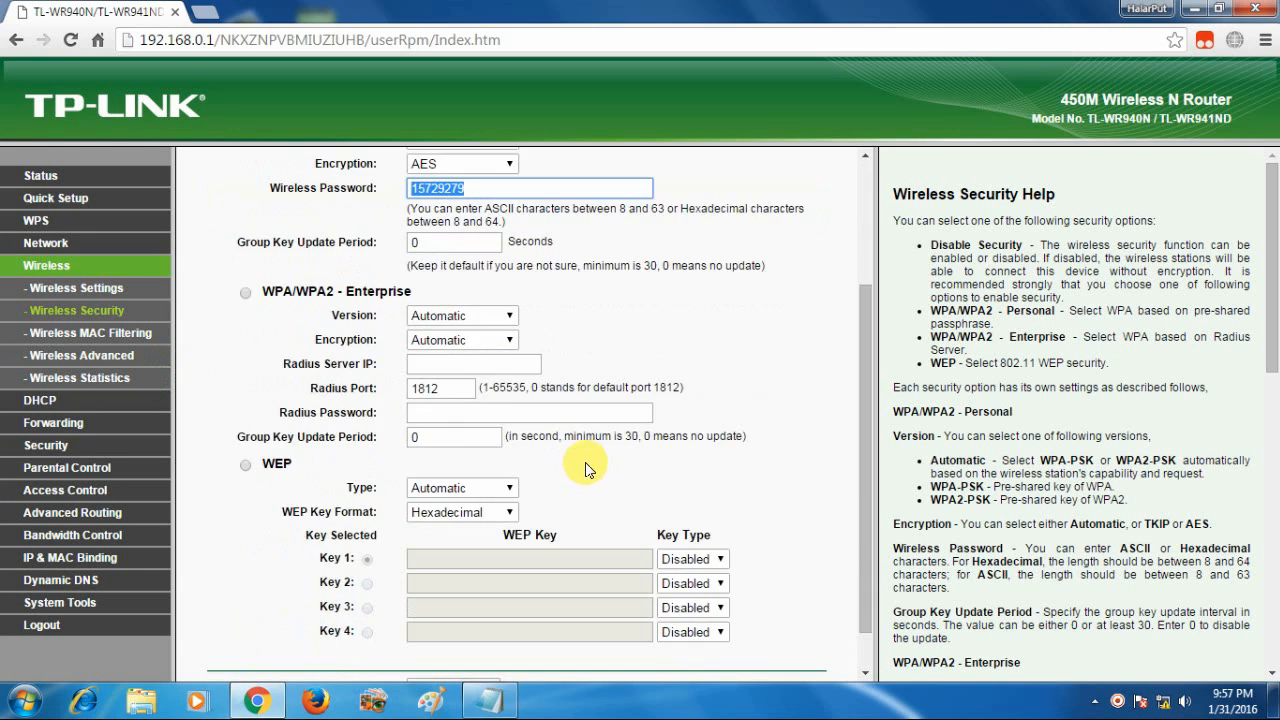
scroll(500, 486, up, 2)
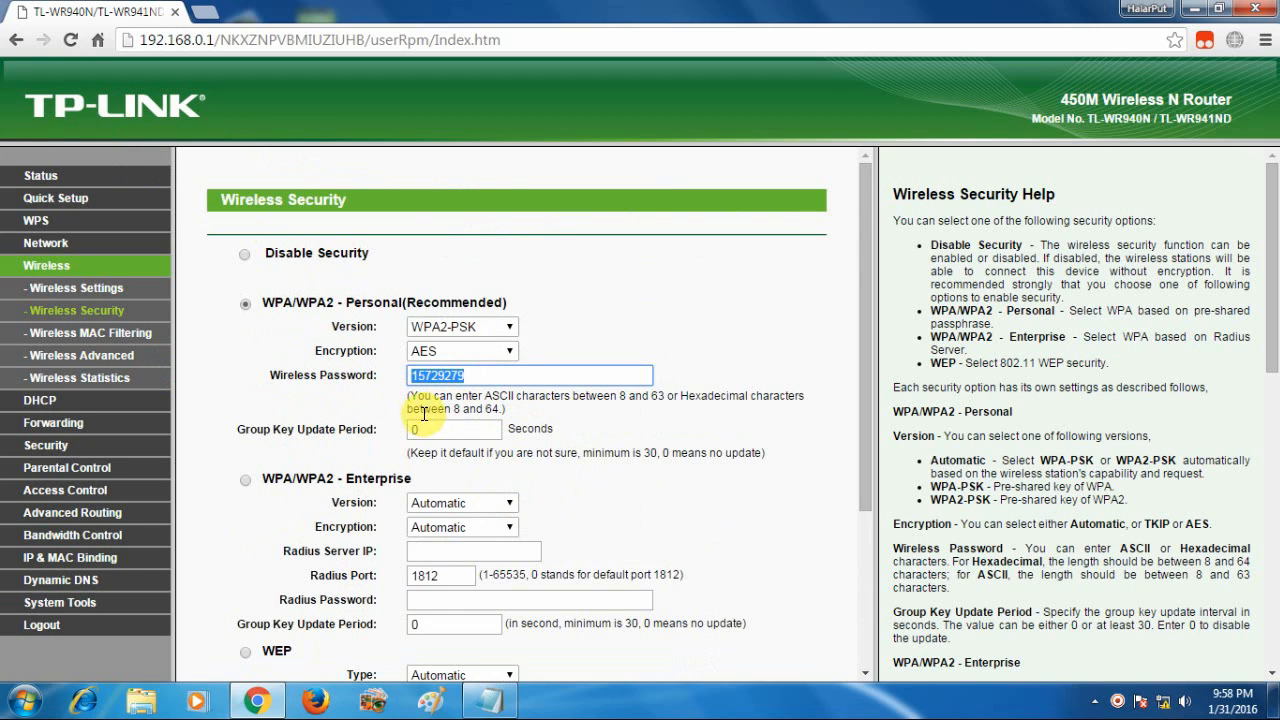
click(246, 256)
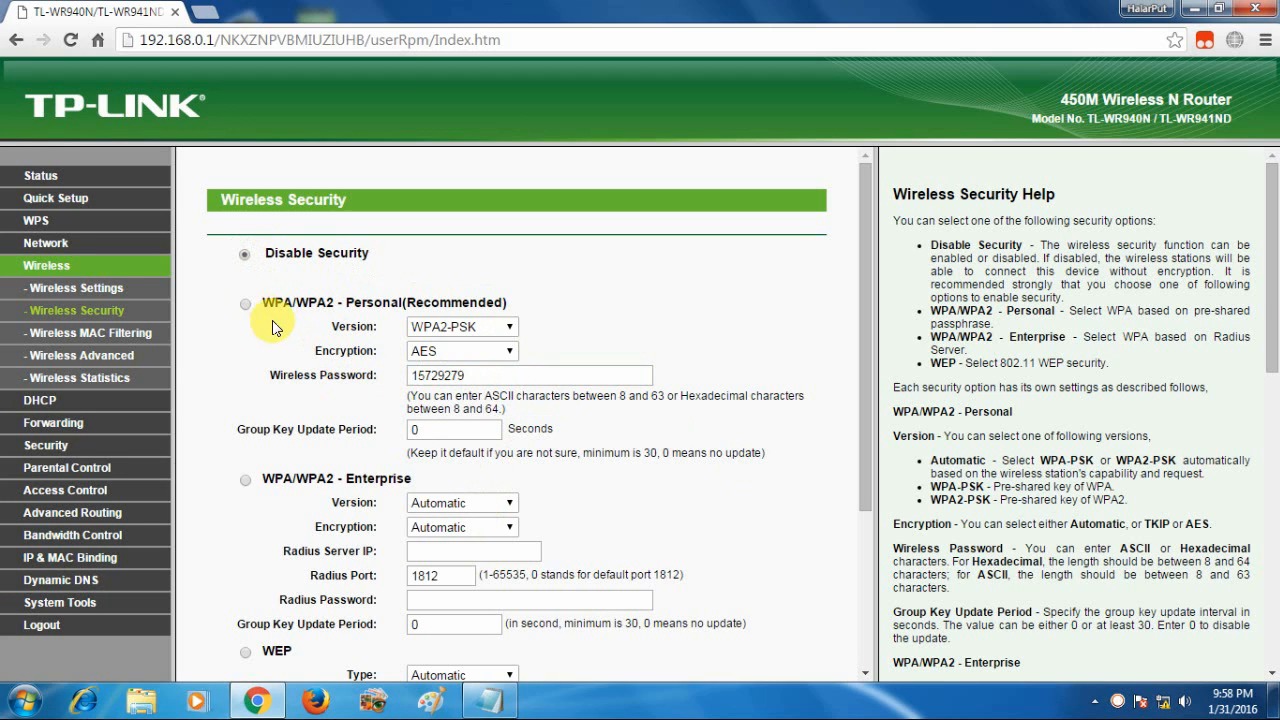
Select WPA/WPA2-Personal and replace the old wireless password with a new one
click(244, 304)
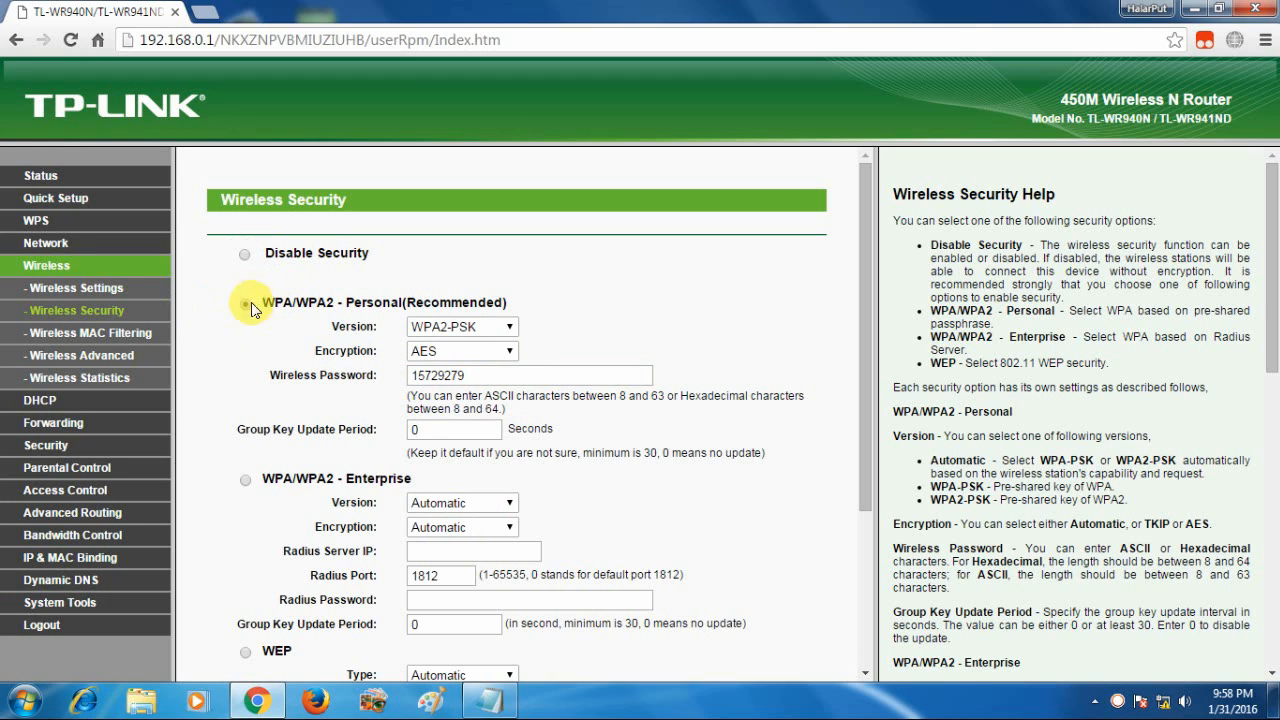
click(506, 374)
double_click(504, 373)
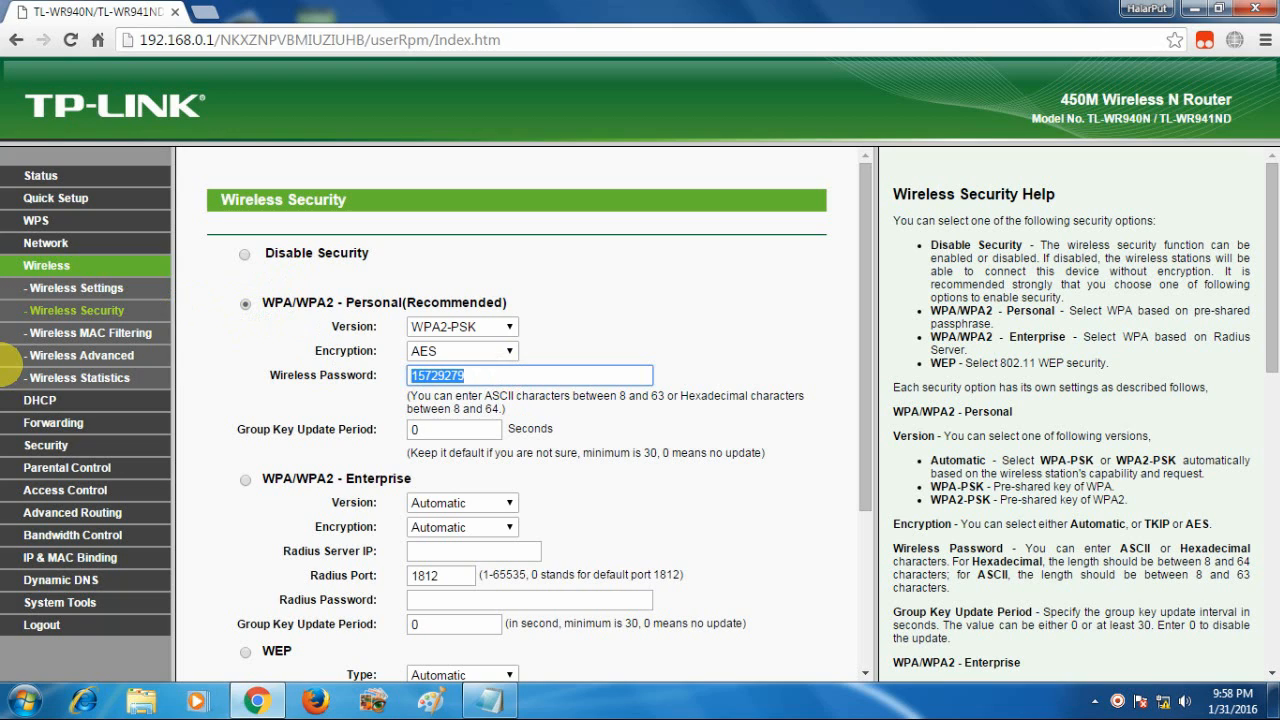
text(12345678)
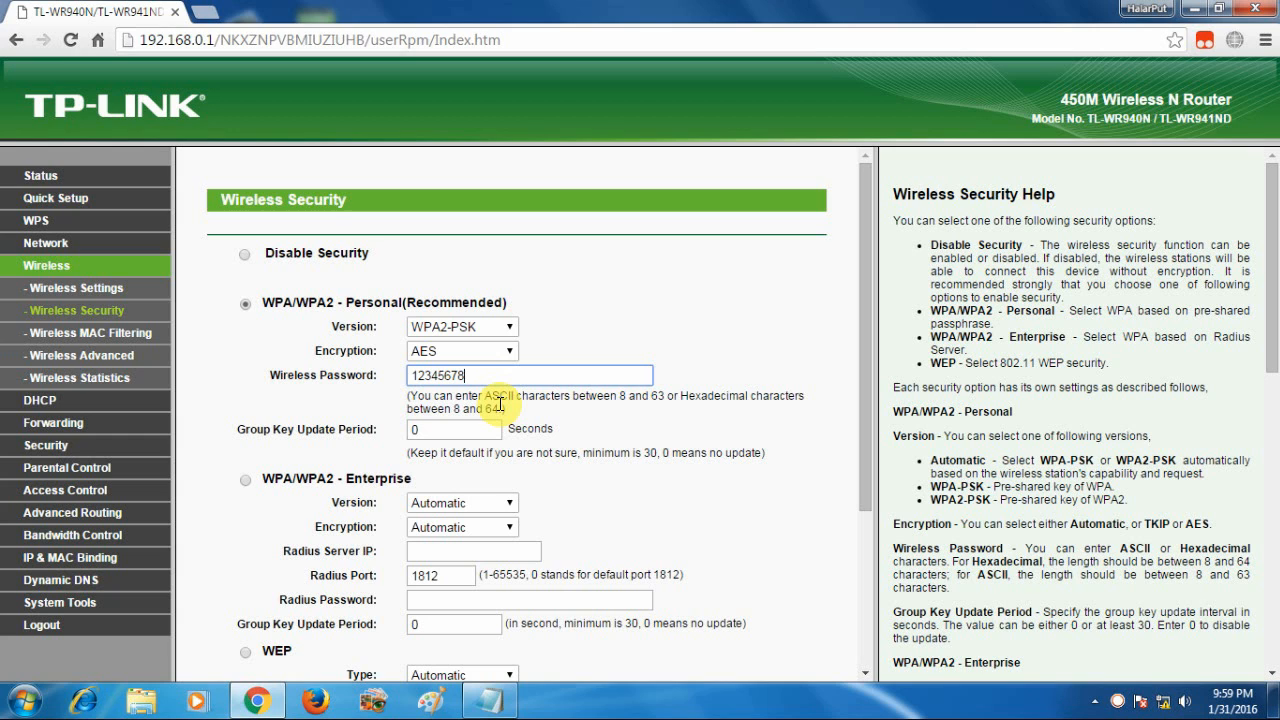
Save the WPA2-PSK and AES wireless security settings and let the page reload
scroll(480, 538, down, 3)
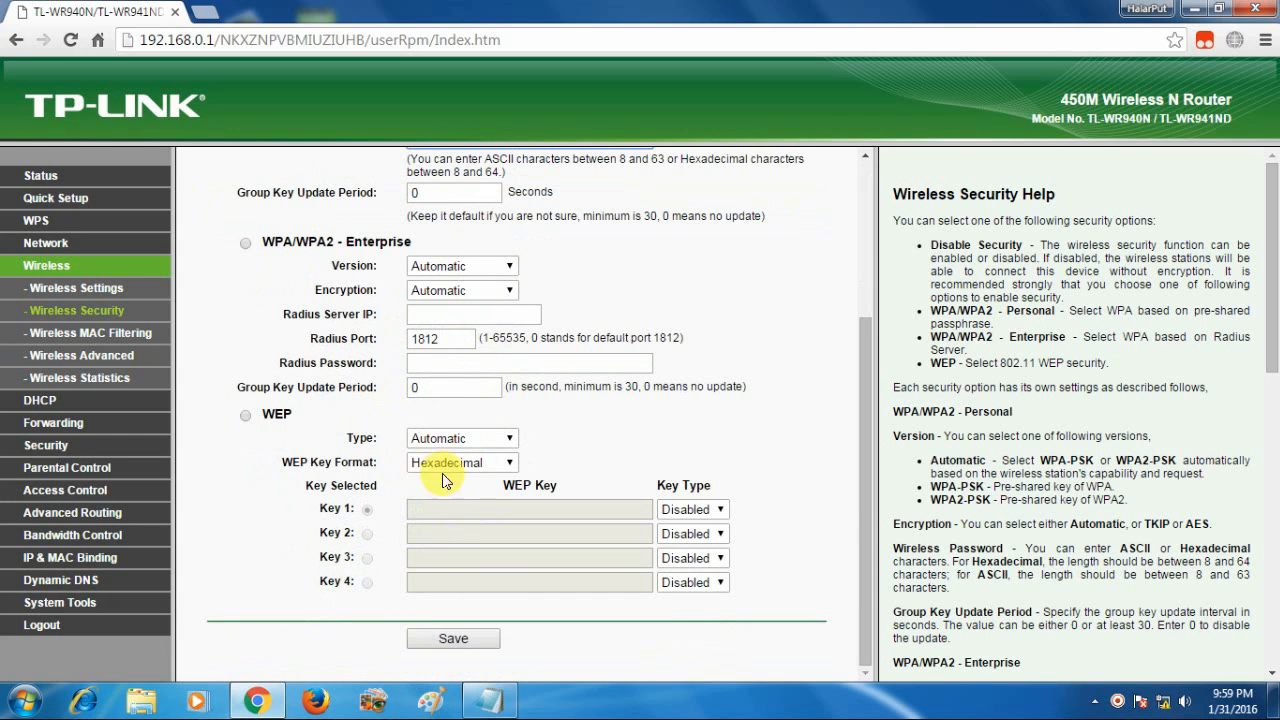
scroll(445, 480, up, 3)
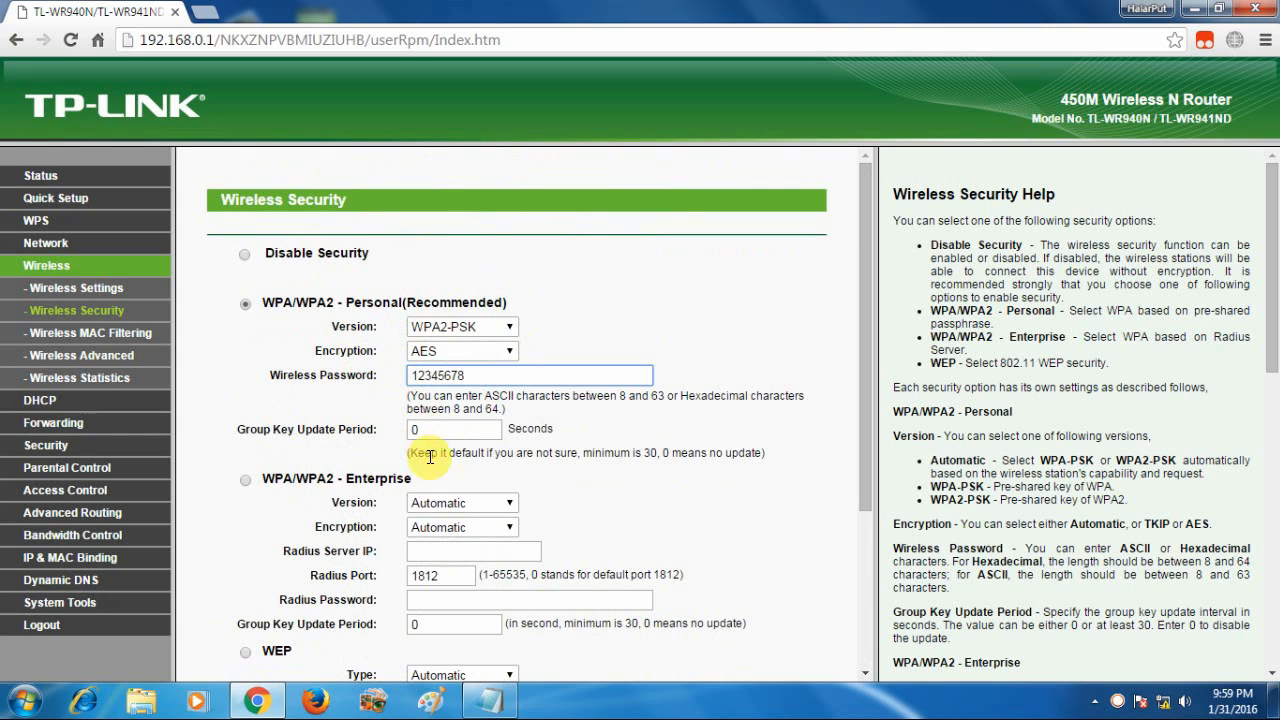
scroll(513, 585, down, 3)
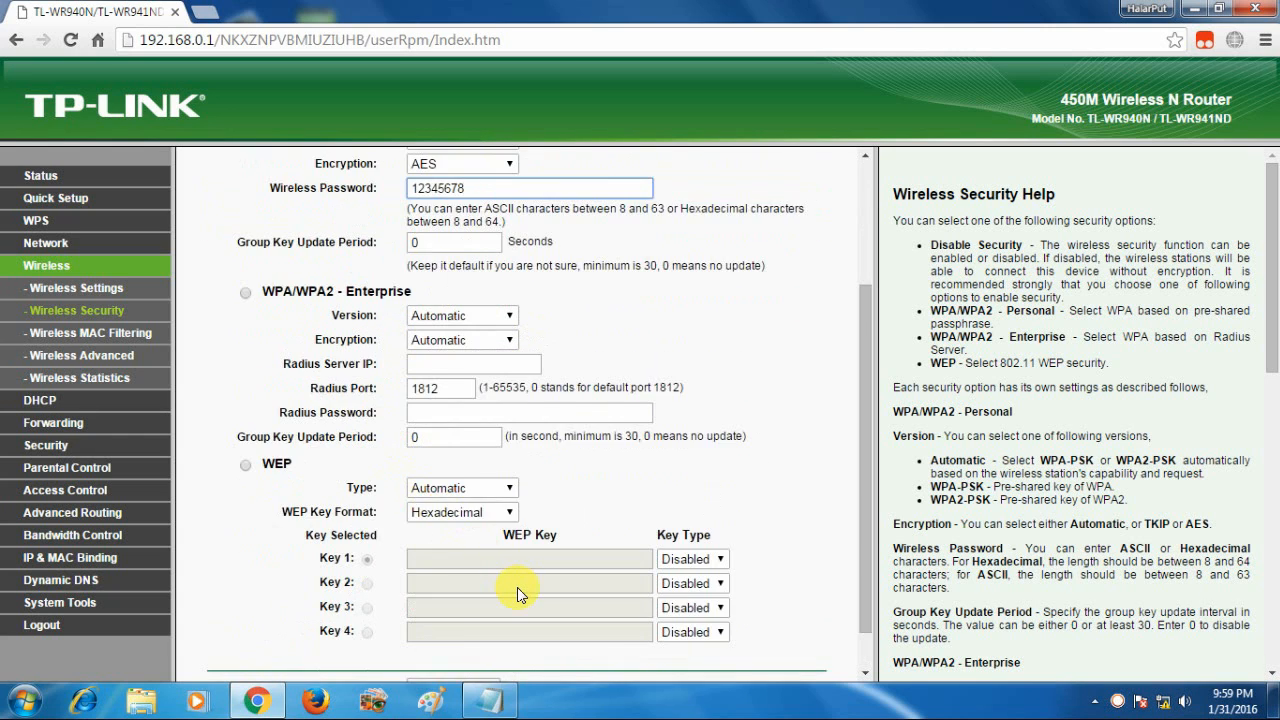
click(460, 639)
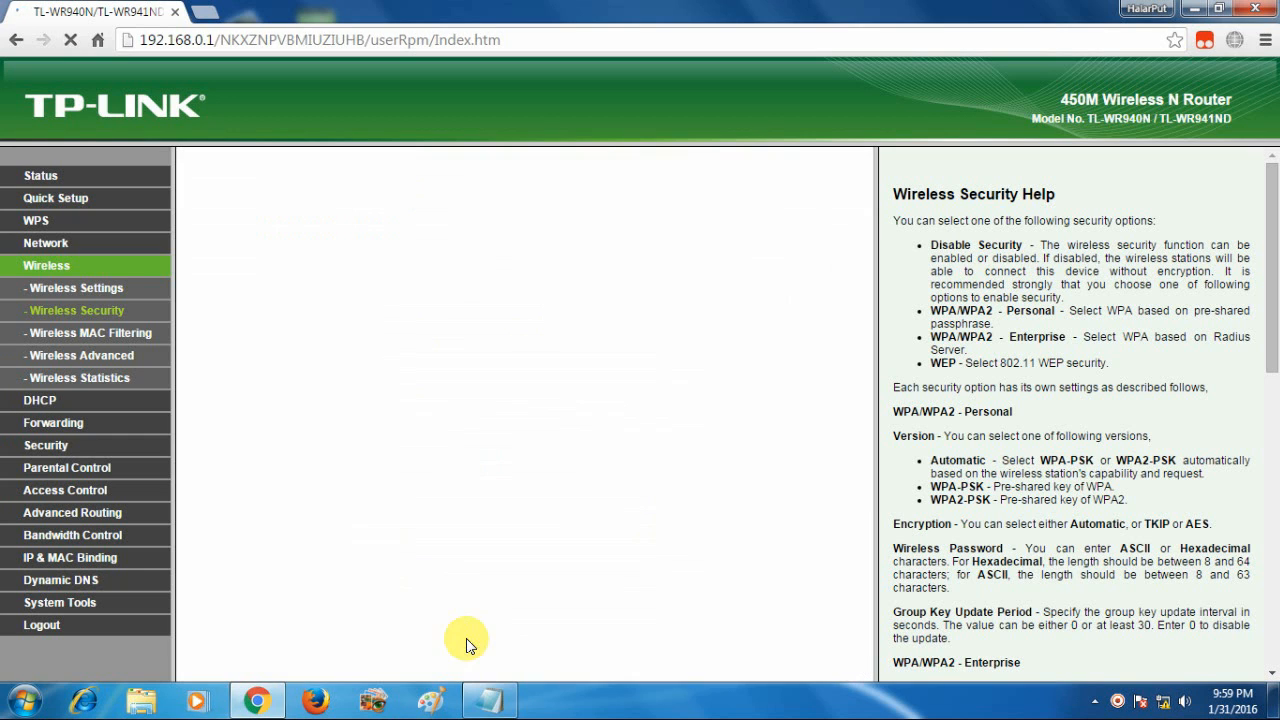
scroll(1000, 470, down, 5)
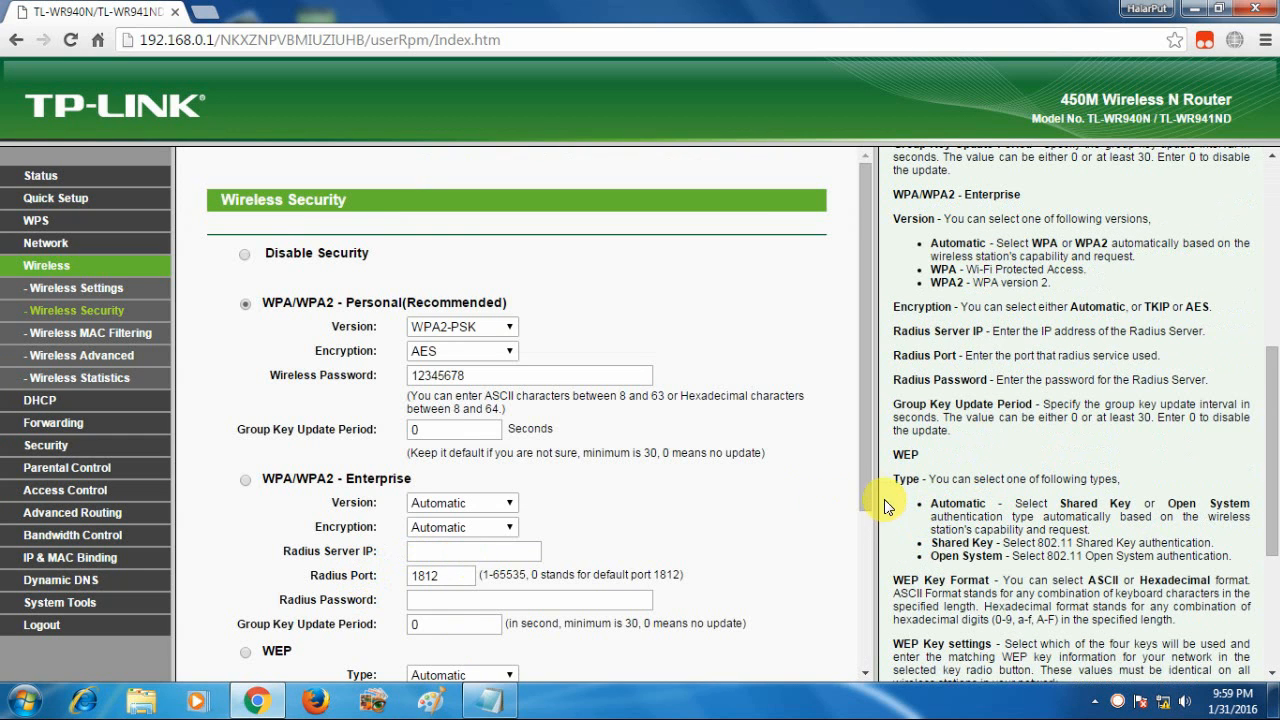
drag(865, 483, 855, 654)
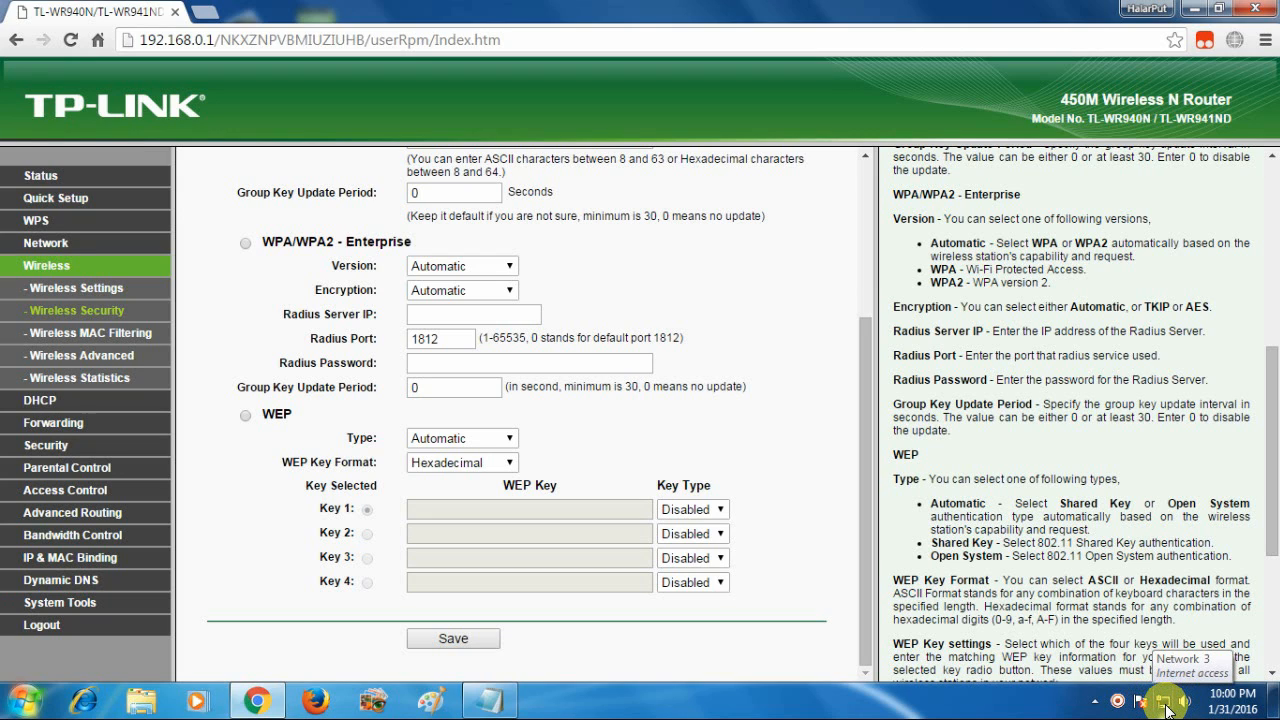
right_click(1118, 703)
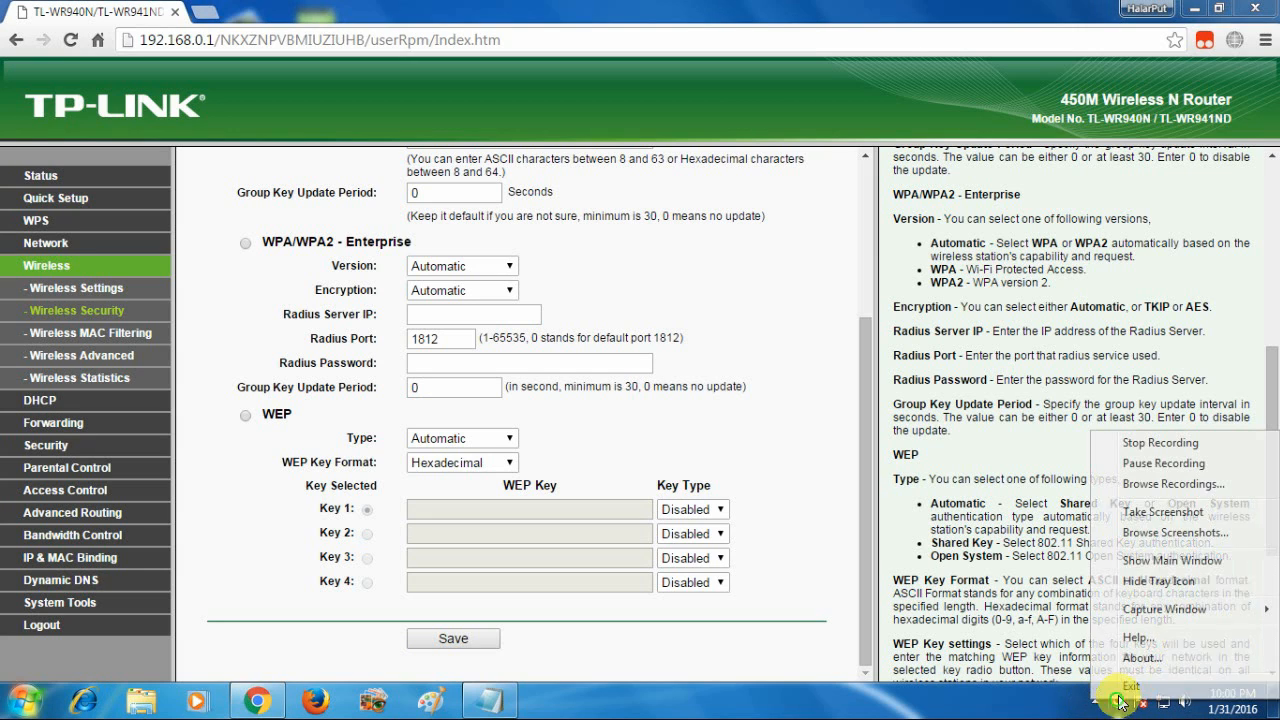
click(1147, 464)
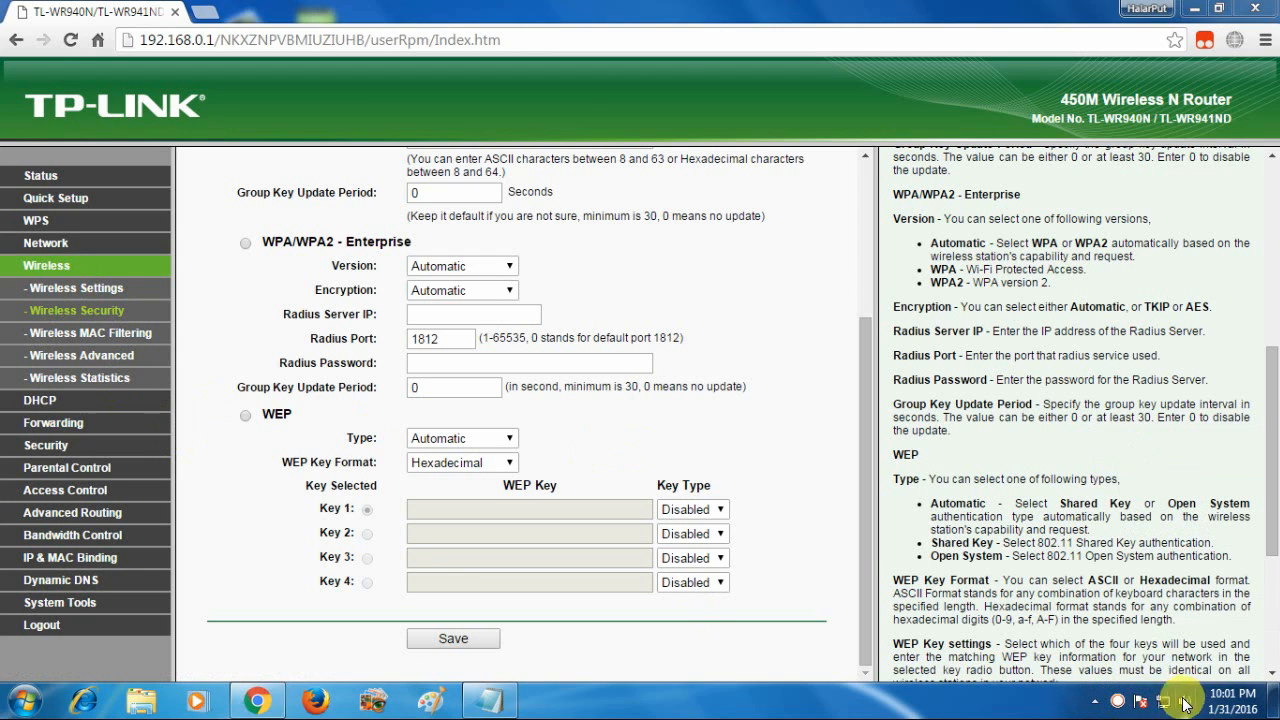
Open a new tab and browse to google.com to verify internet access
click(206, 12)
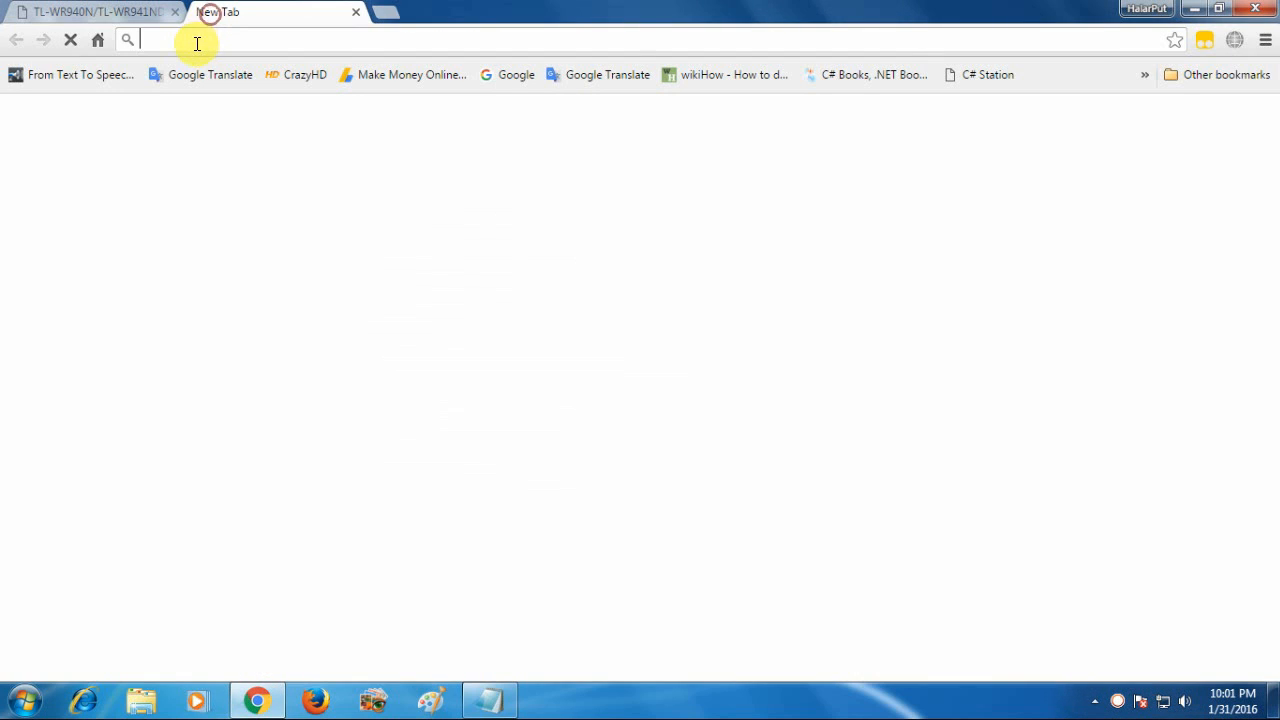
text(g)
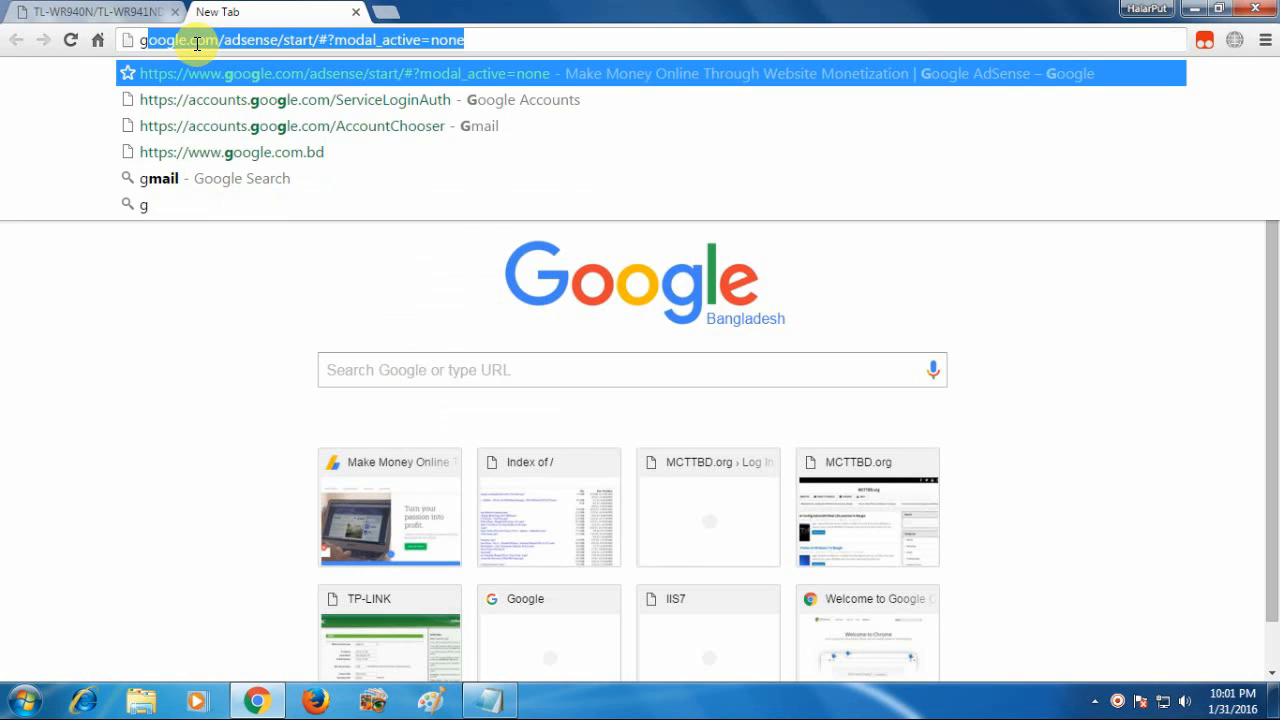
text(og)
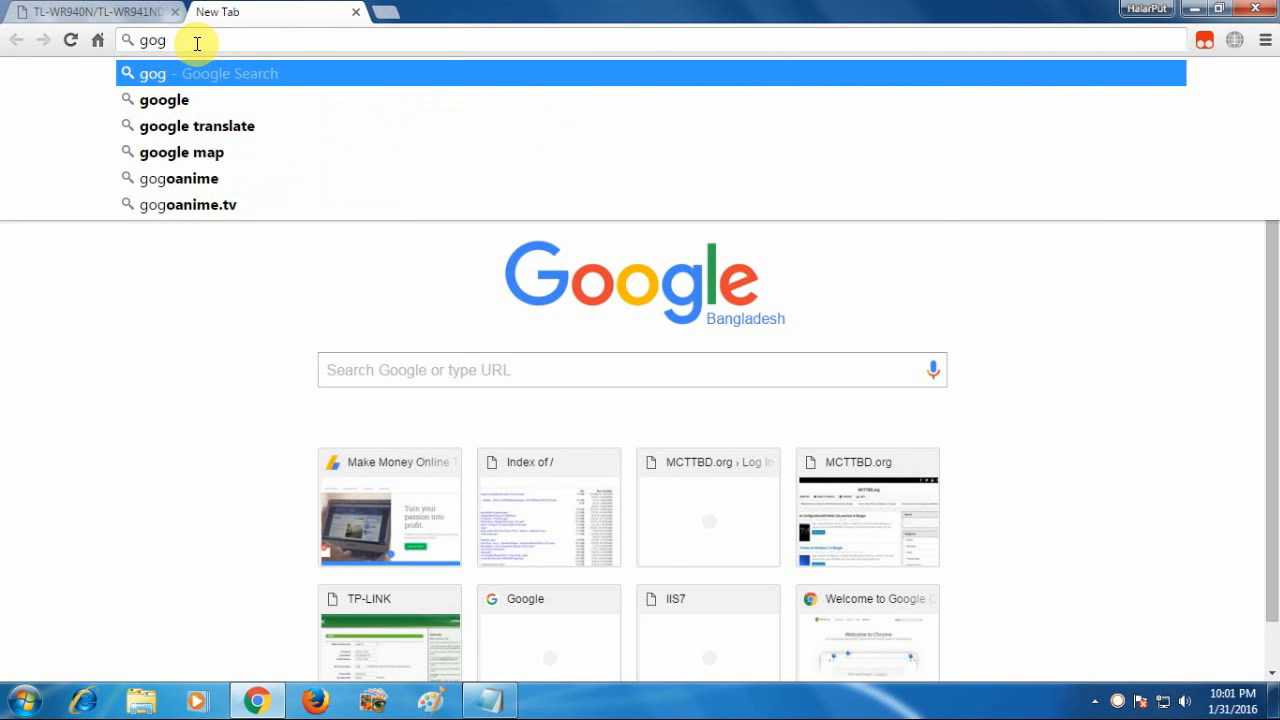
key(BackSpace)
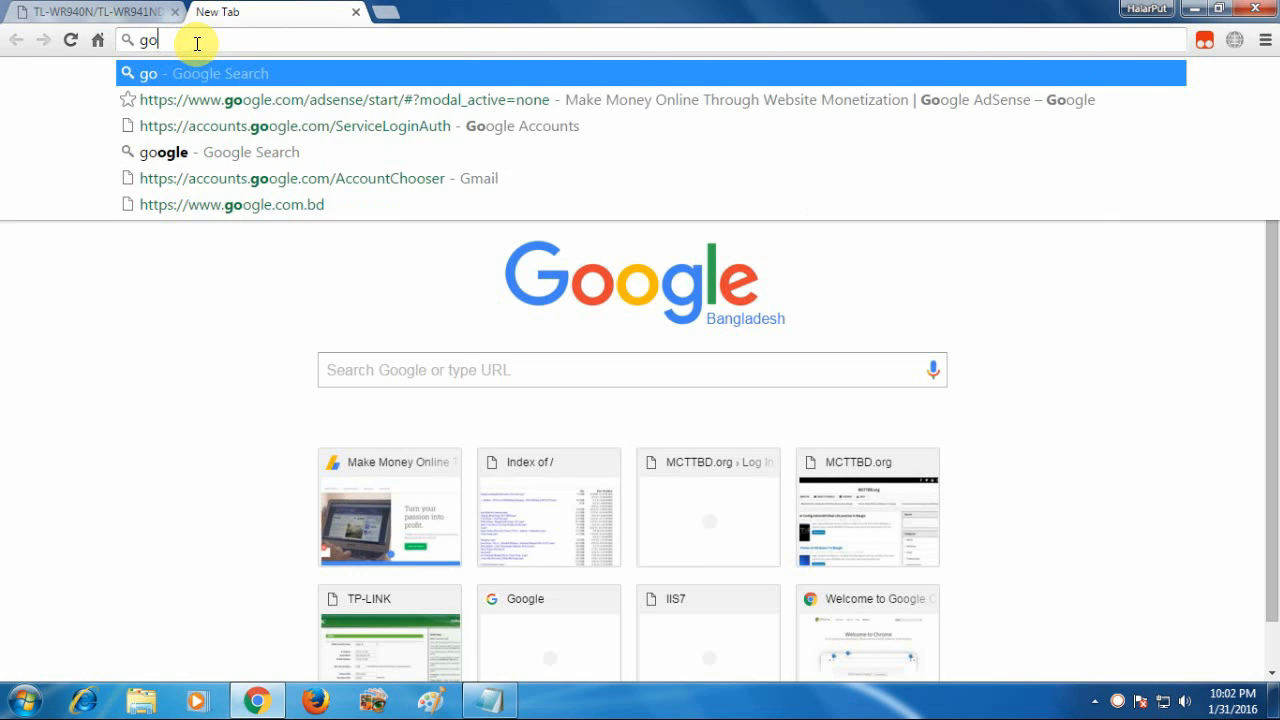
text(o)
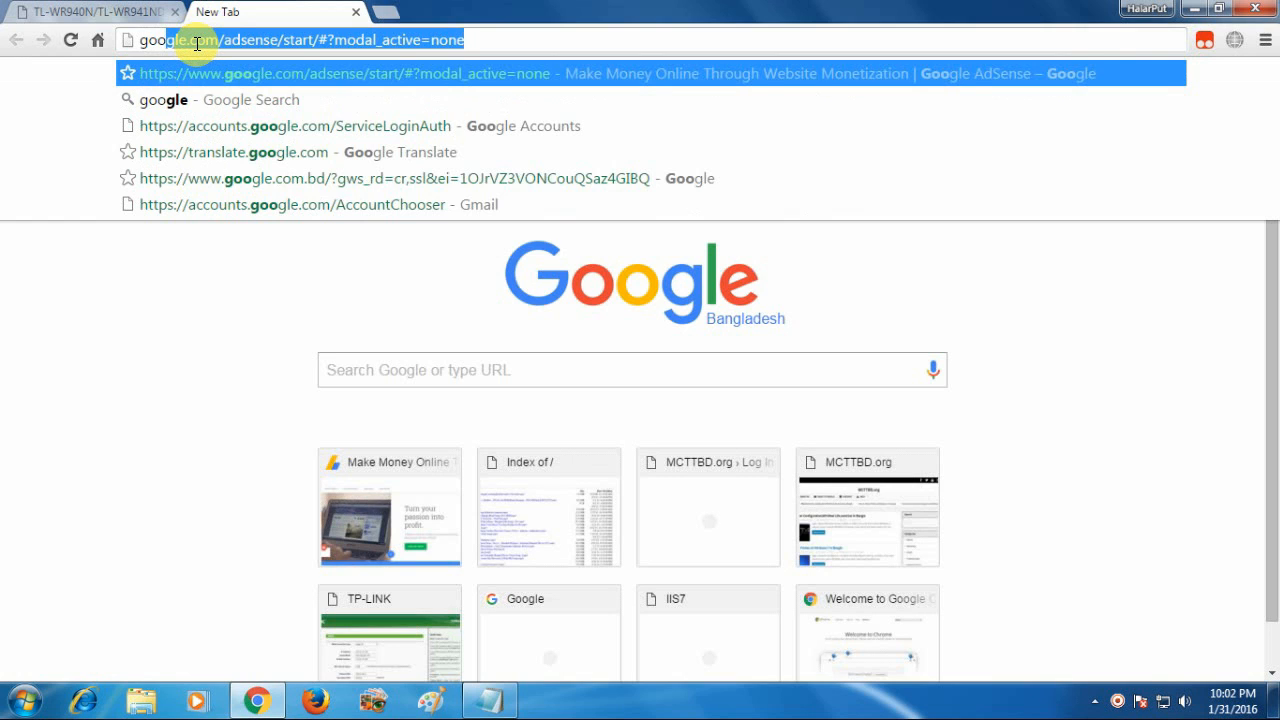
key(End)
key(BackSpace)
key(BackSpace)
key(BackSpace)
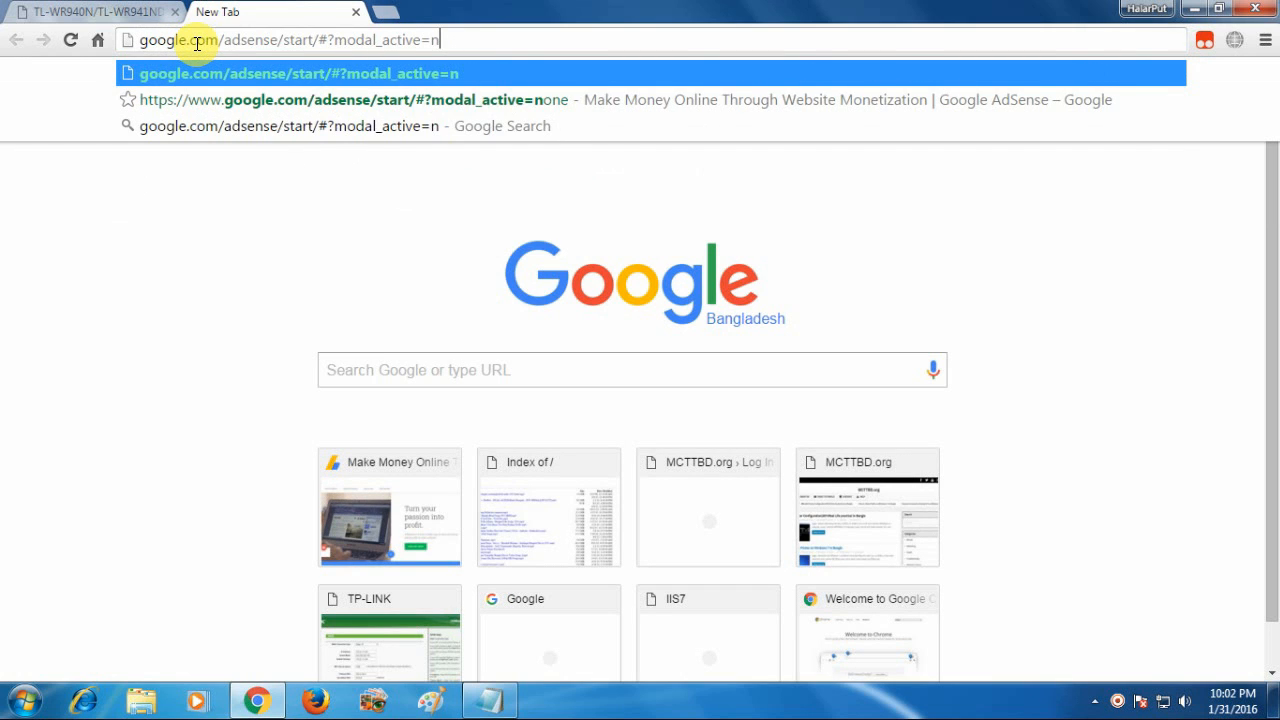
key(BackSpace)
key(BackSpace)
key(BackSpace)
key(BackSpace)
key(BackSpace)
key(BackSpace)
key(BackSpace)
key(BackSpace)
key(BackSpace)
key(BackSpace)
key(BackSpace)
key(BackSpace)
key(BackSpace)
key(BackSpace)
key(BackSpace)
key(BackSpace)
key(BackSpace)
key(BackSpace)
key(BackSpace)
key(BackSpace)
key(BackSpace)
key(BackSpace)
key(BackSpace)
key(BackSpace)
key(BackSpace)
key(BackSpace)
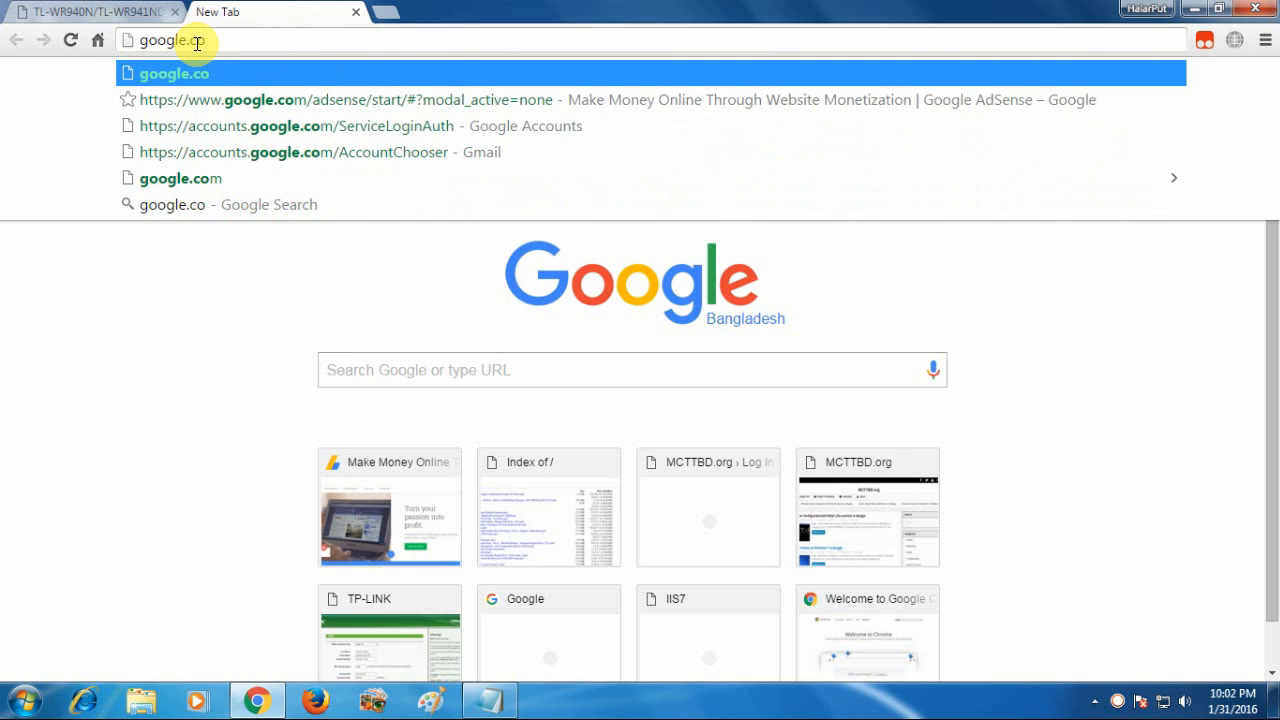
text(m)
key(Return)
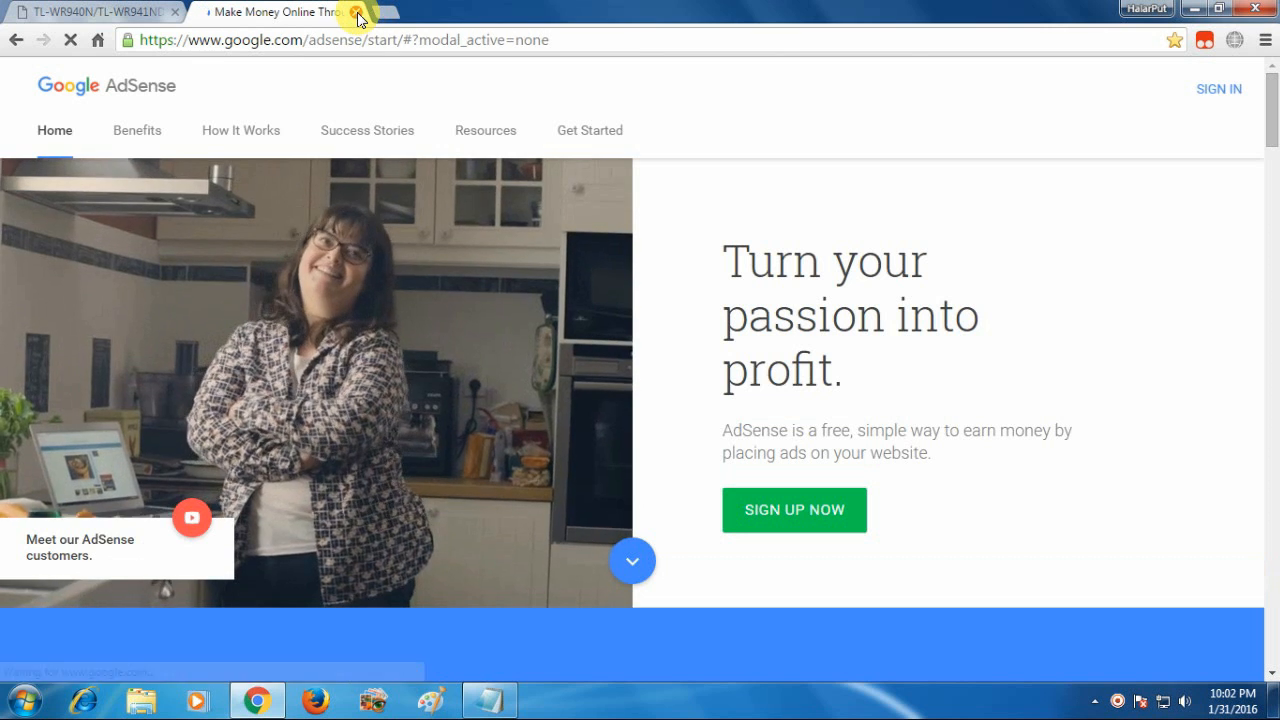
Trim the address back to google.com, then close the Google tab
drag(303, 40, 549, 40)
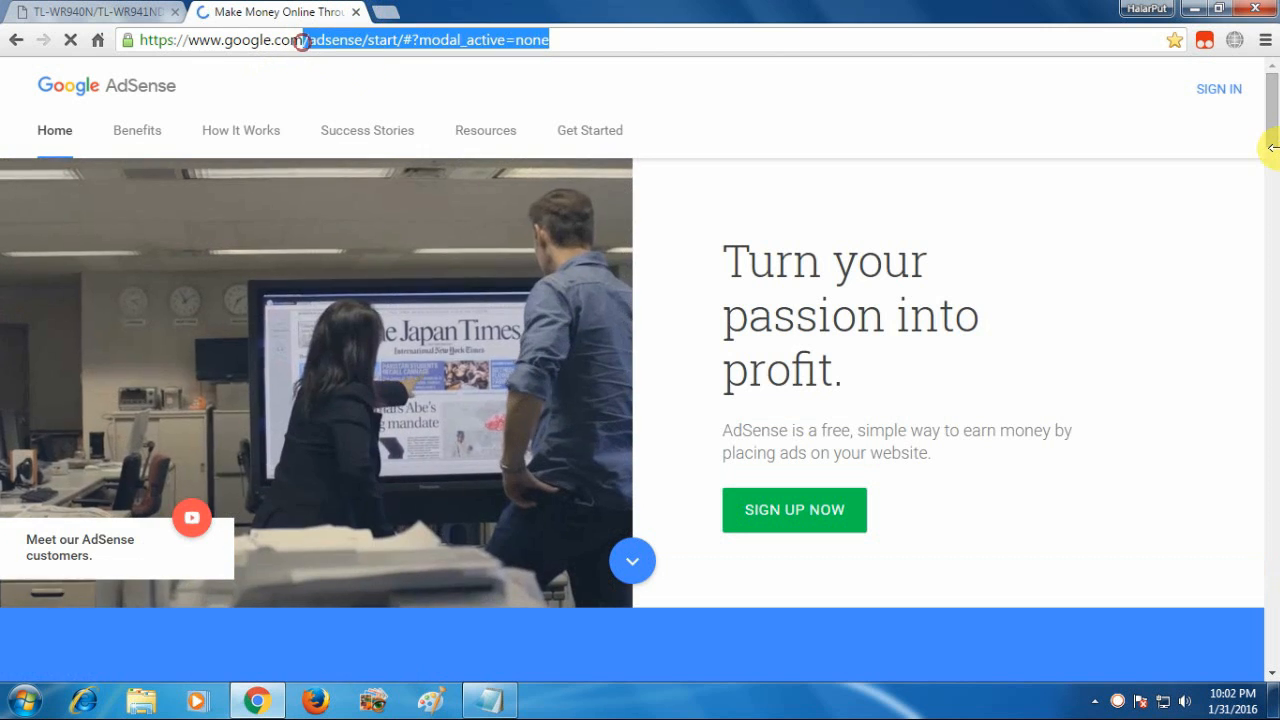
key(BackSpace)
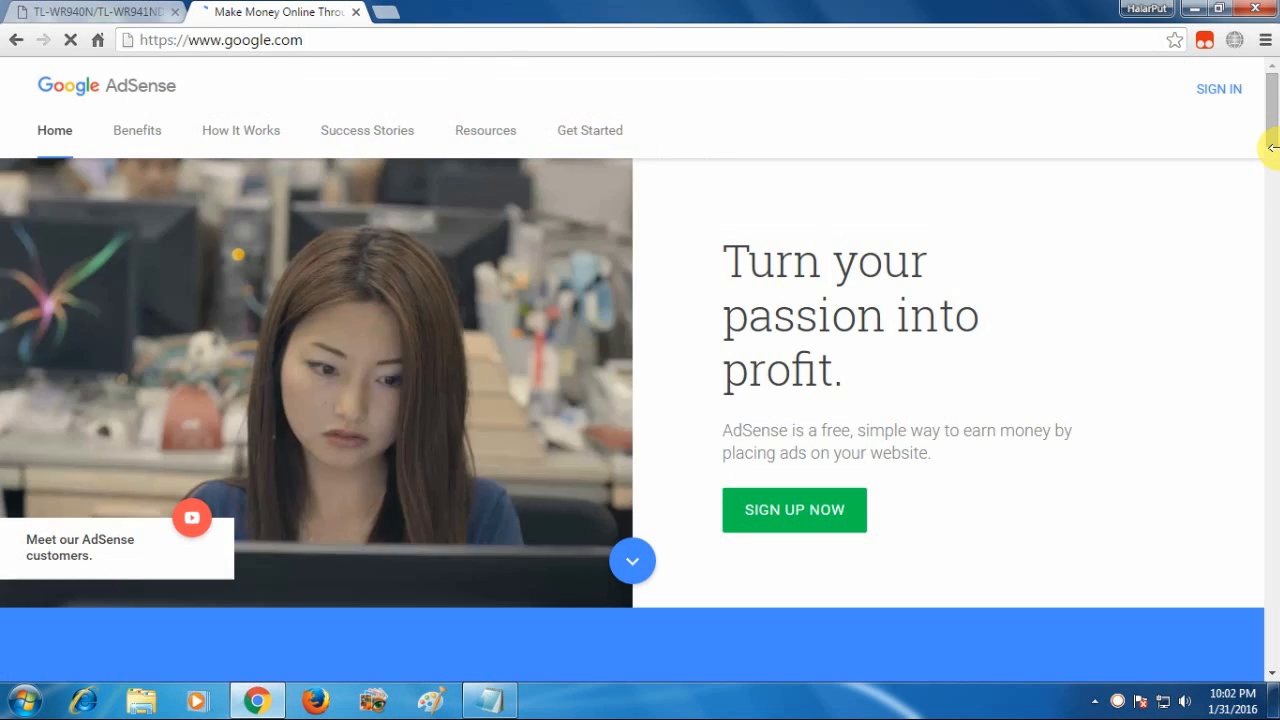
triple_click(312, 40)
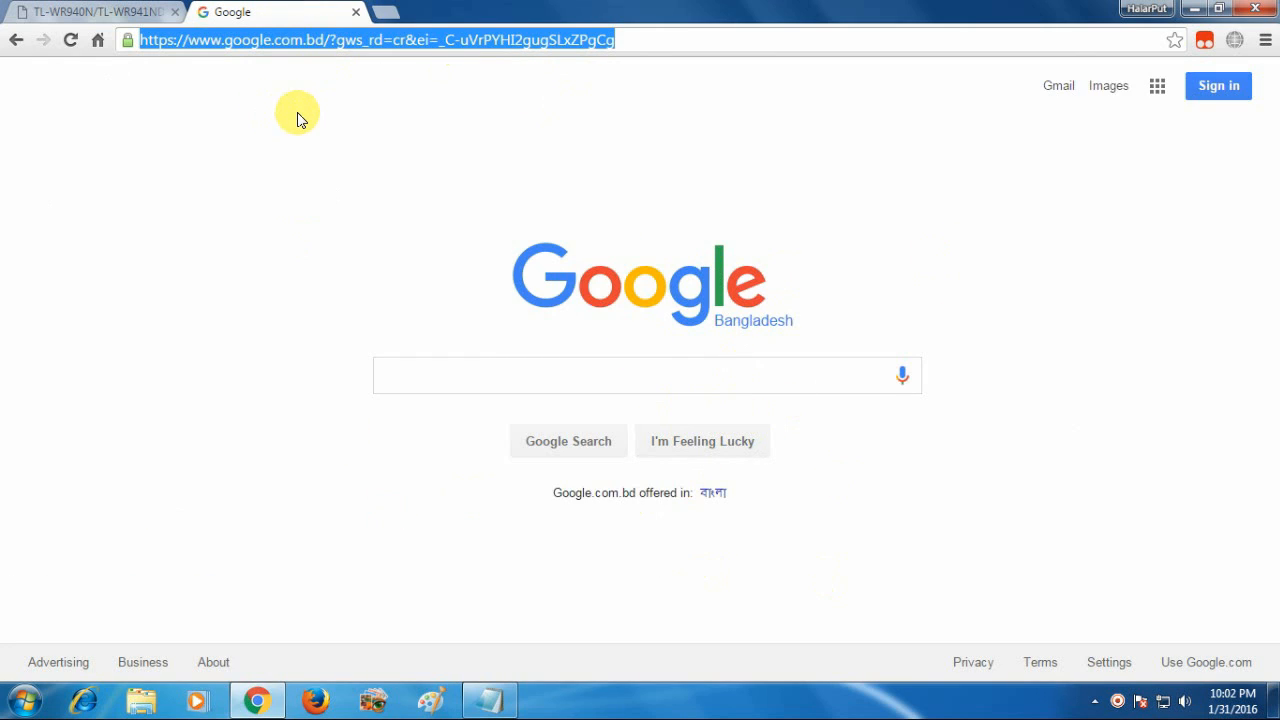
click(355, 12)
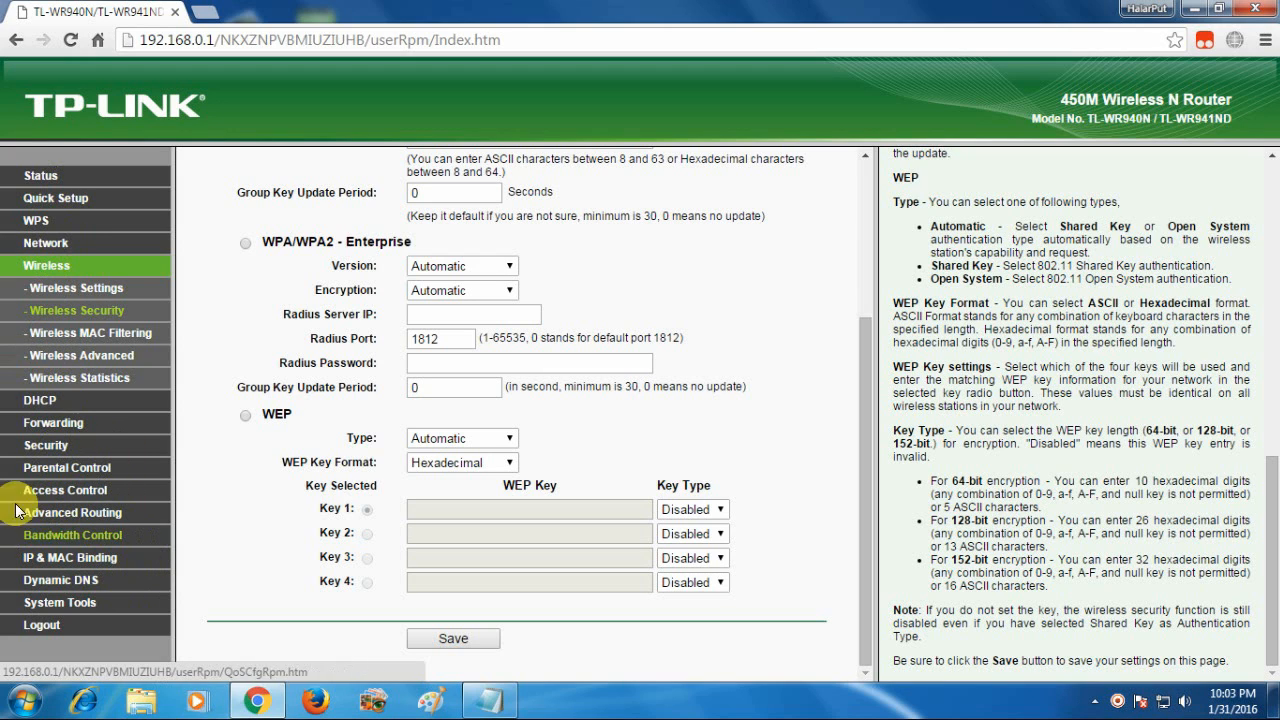
Open the System Tools > Password page
click(46, 445)
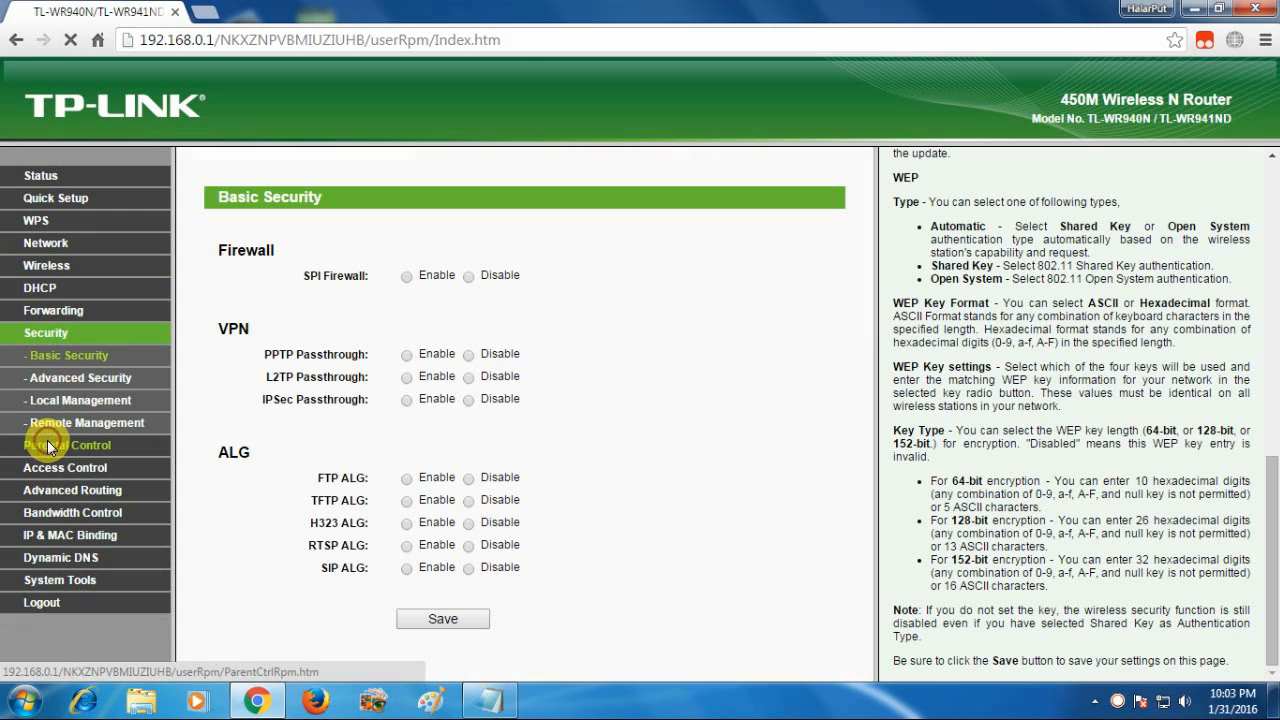
click(64, 579)
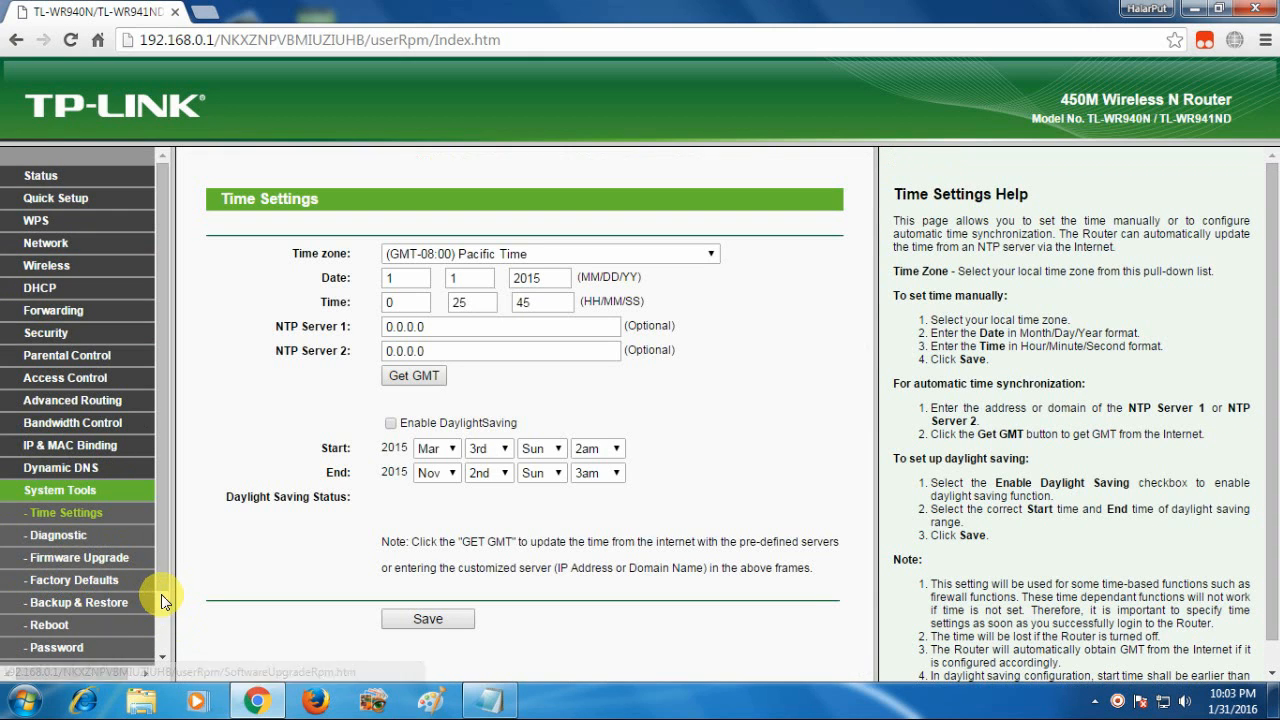
drag(161, 580, 144, 647)
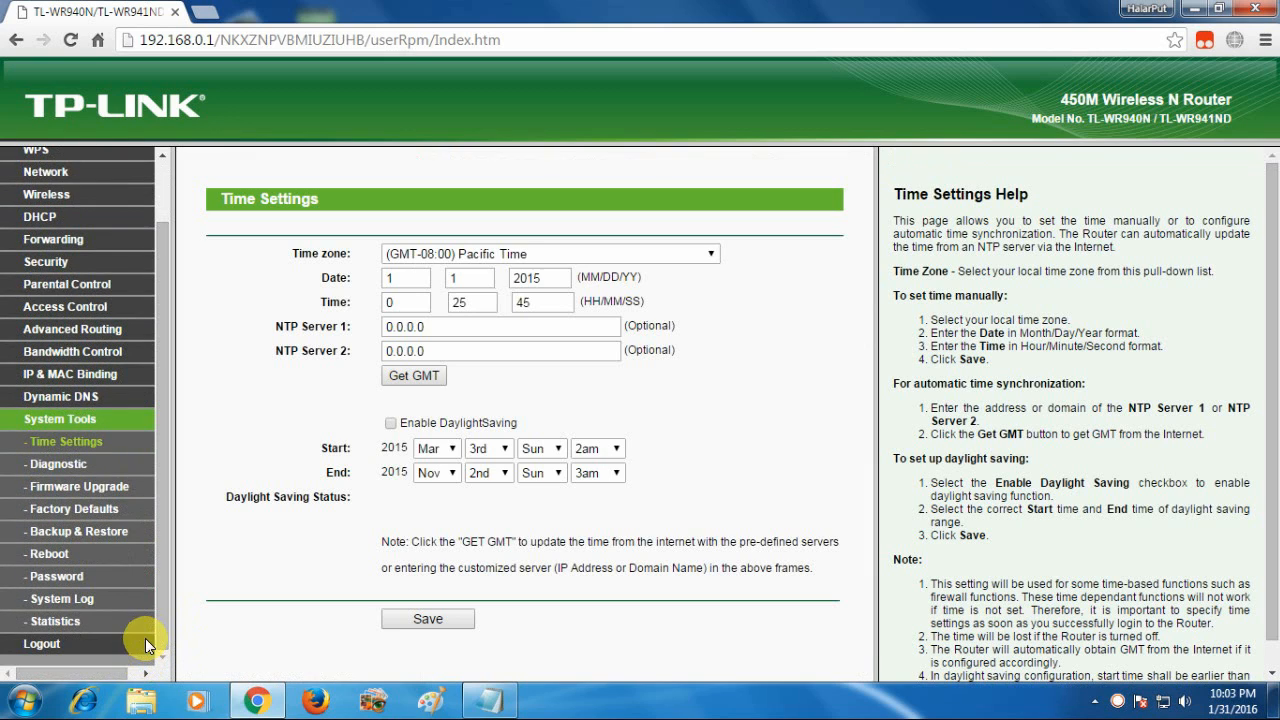
click(59, 573)
Enter the current admin credentials plus a new username and confirmed password, then save
click(447, 279)
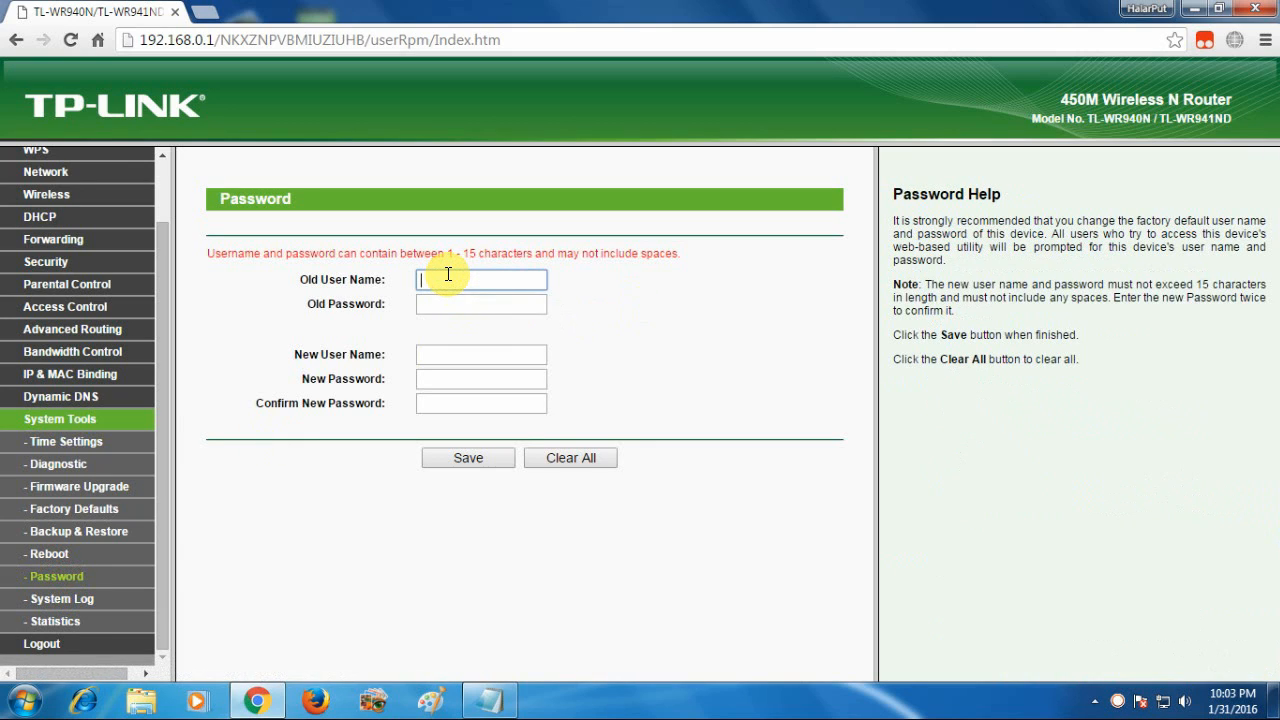
text(admin)
click(447, 307)
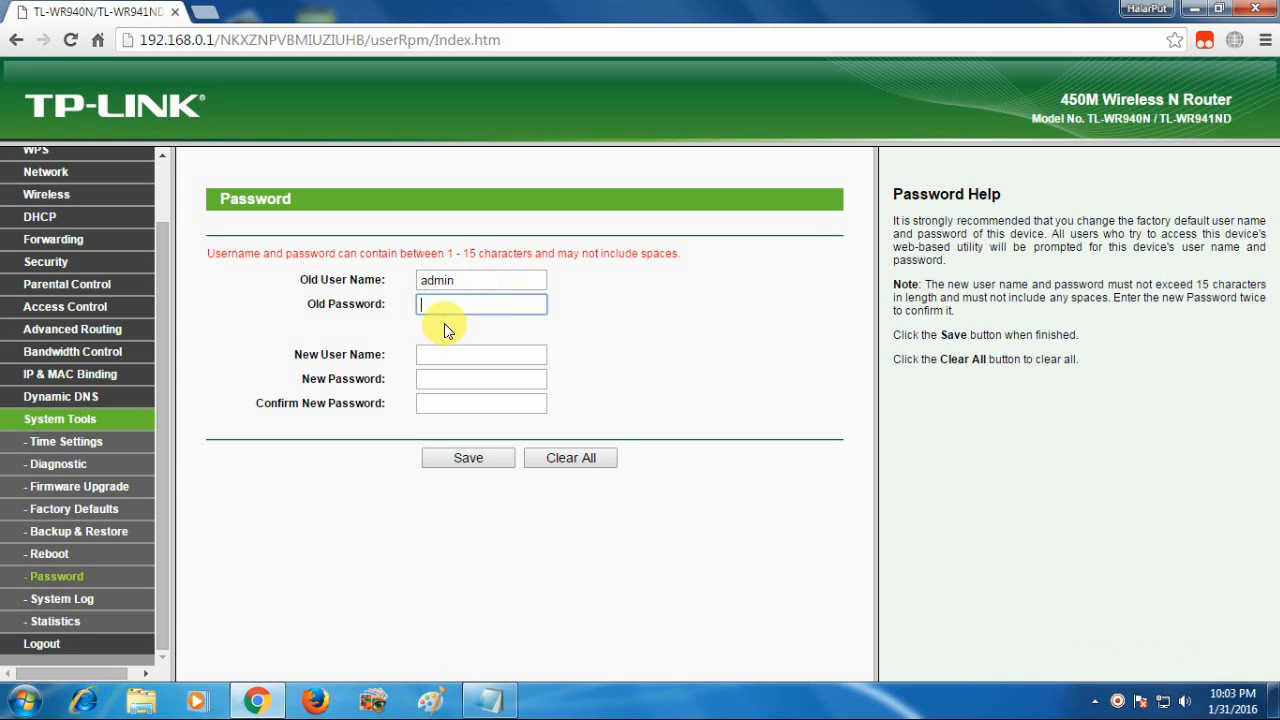
text(admi)
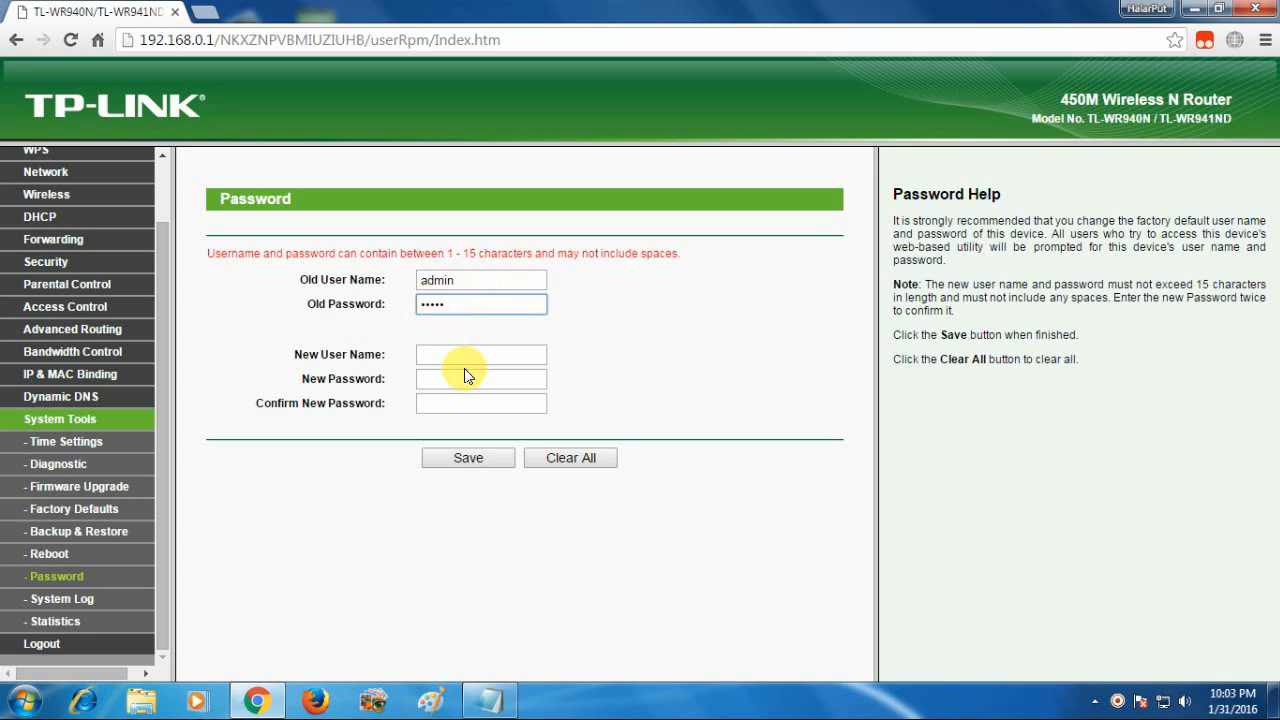
click(446, 354)
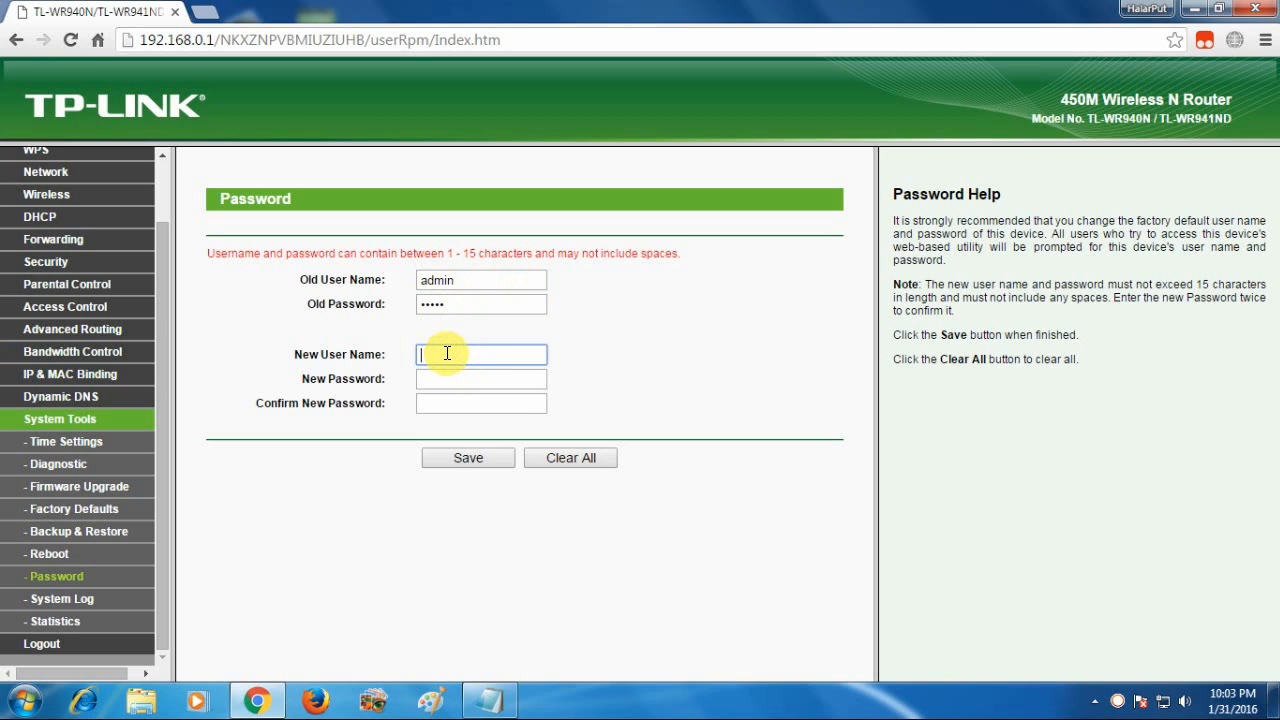
text(mcttbd)
click(437, 376)
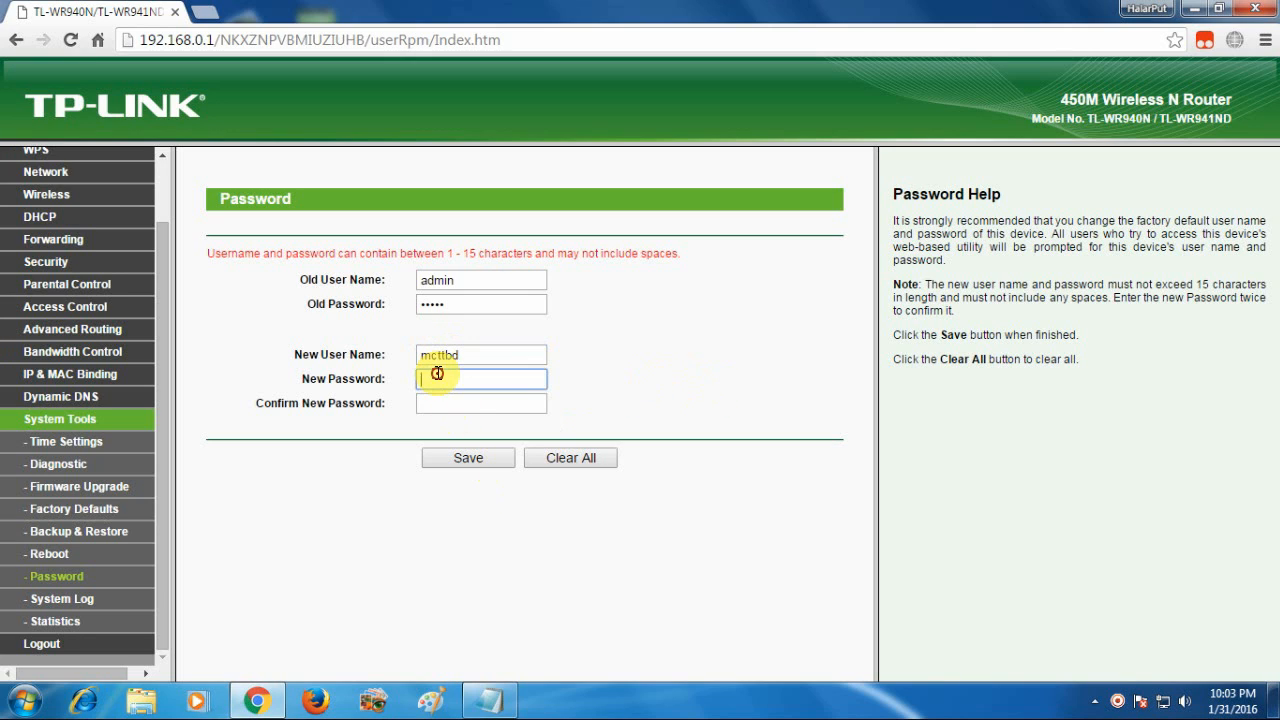
text(••••••)
click(439, 398)
text(•••)
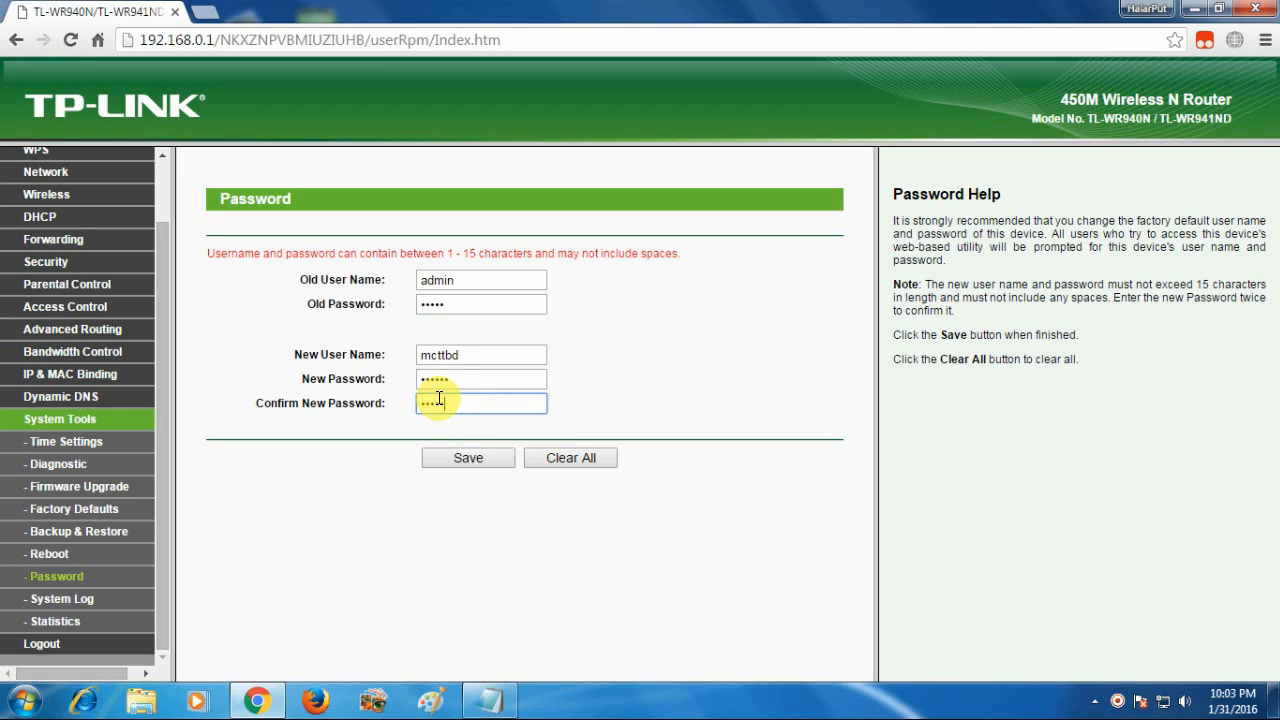
click(478, 459)
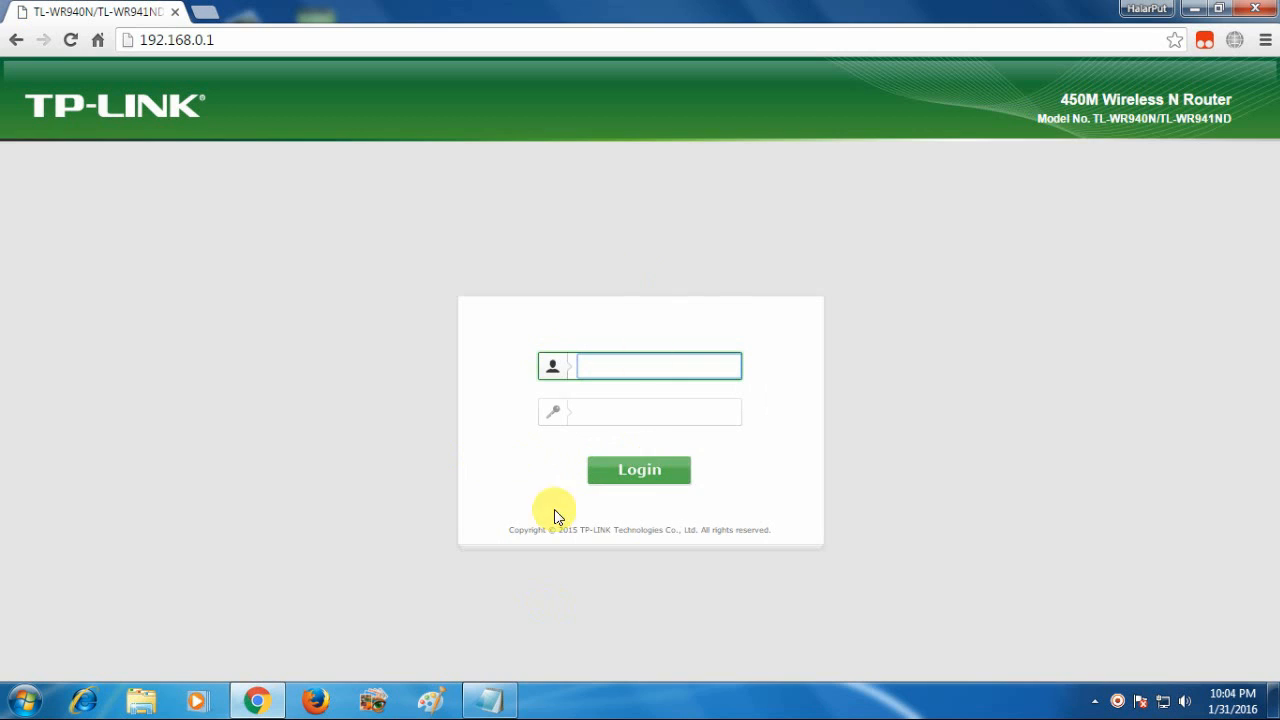
Log in with the new admin username and password to reach the Status page
click(658, 366)
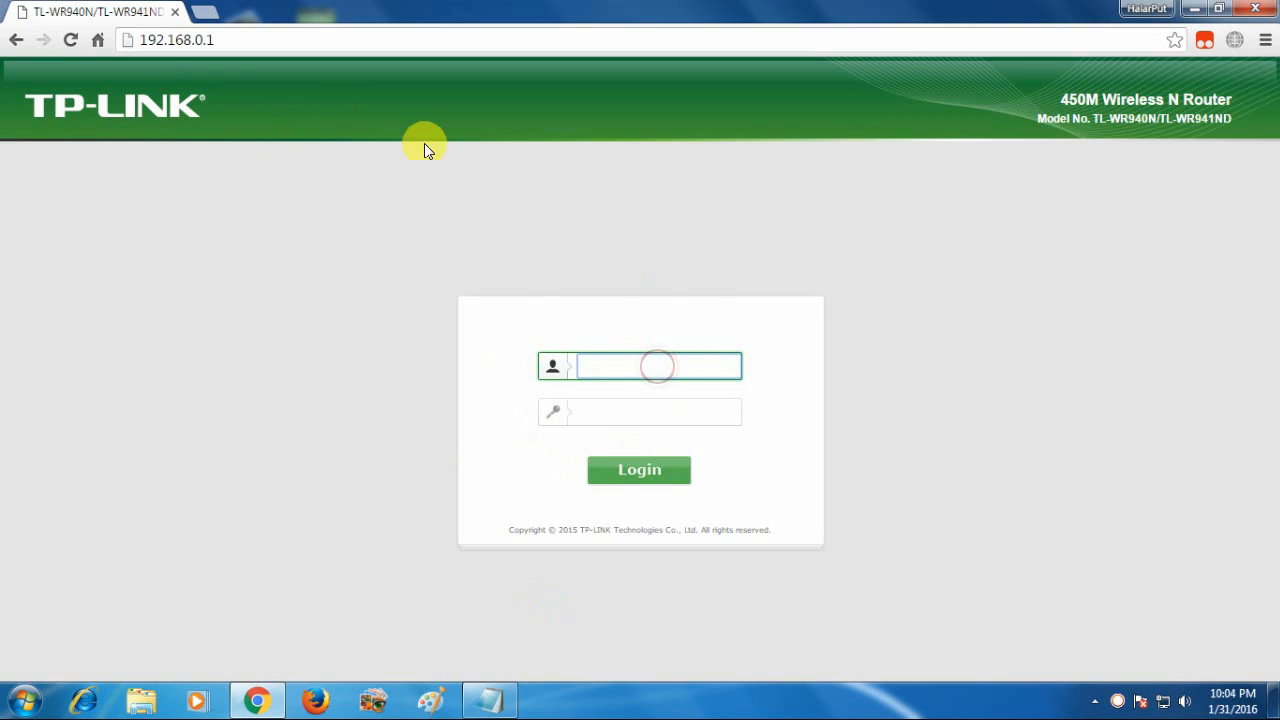
click(610, 369)
text(mcttbd)
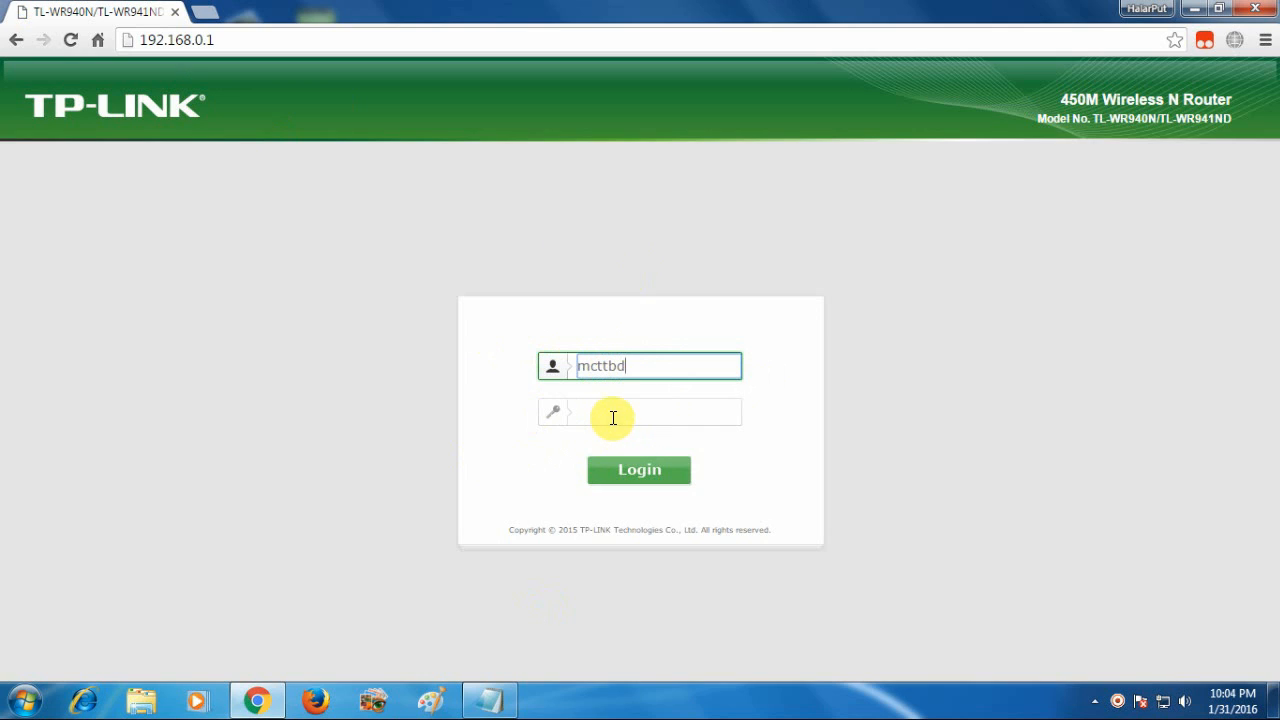
click(613, 418)
text(ad)
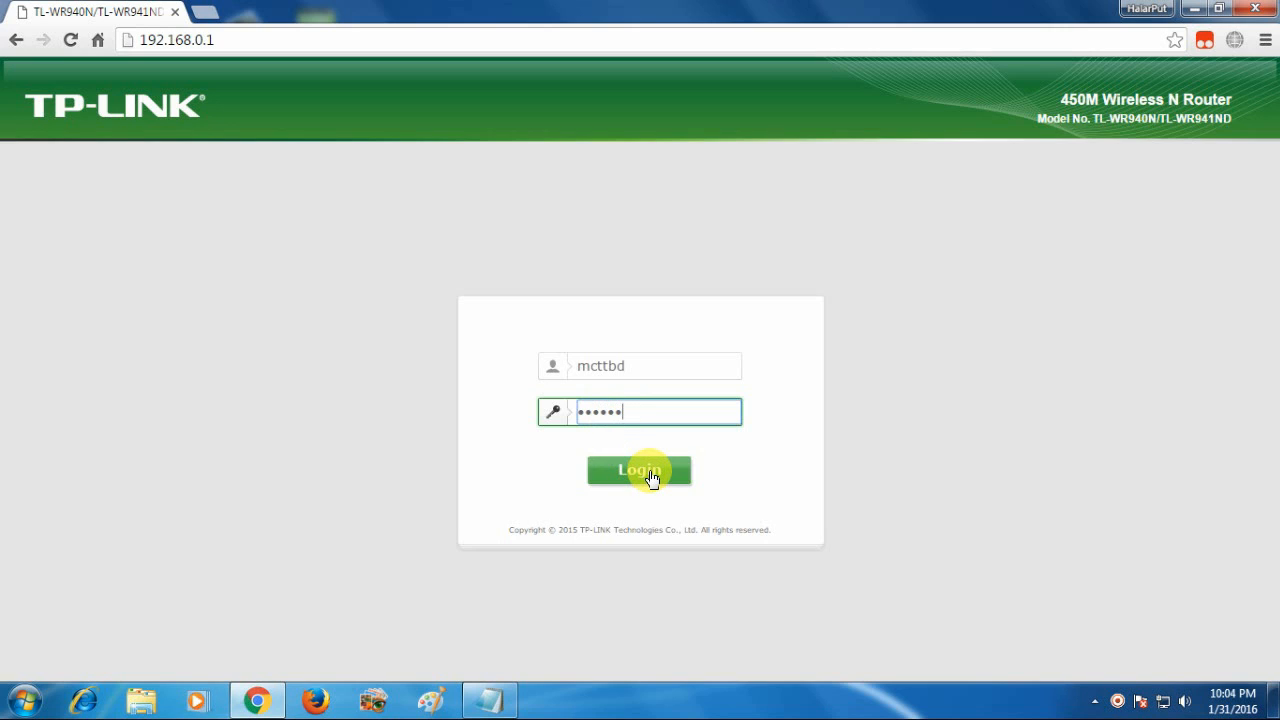
click(649, 473)
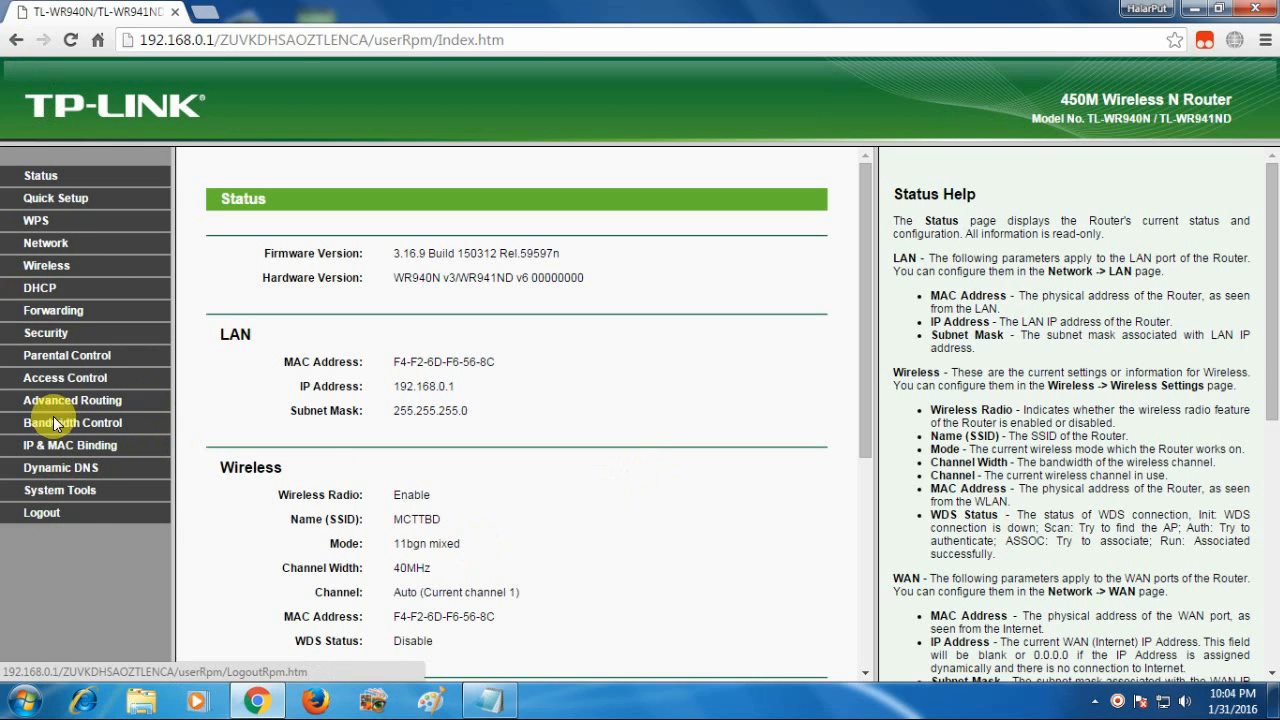
Log out and try signing in with the old default admin credentials
click(42, 515)
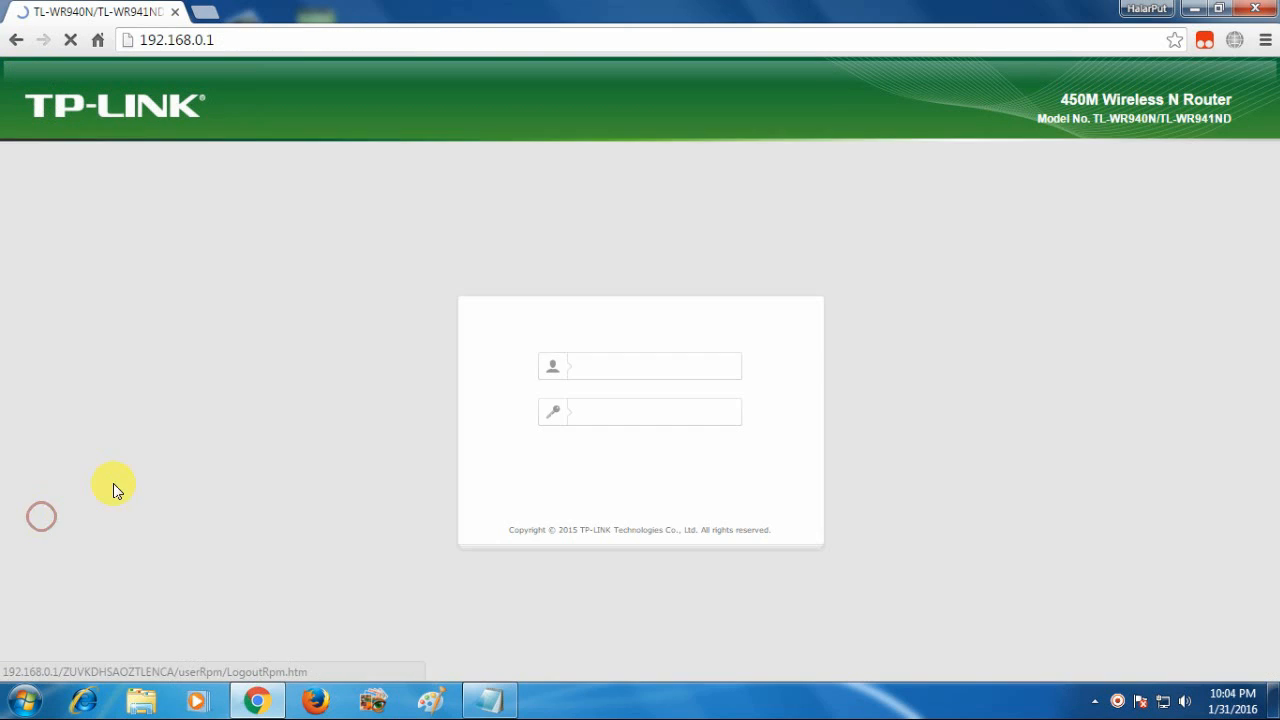
text(admin)
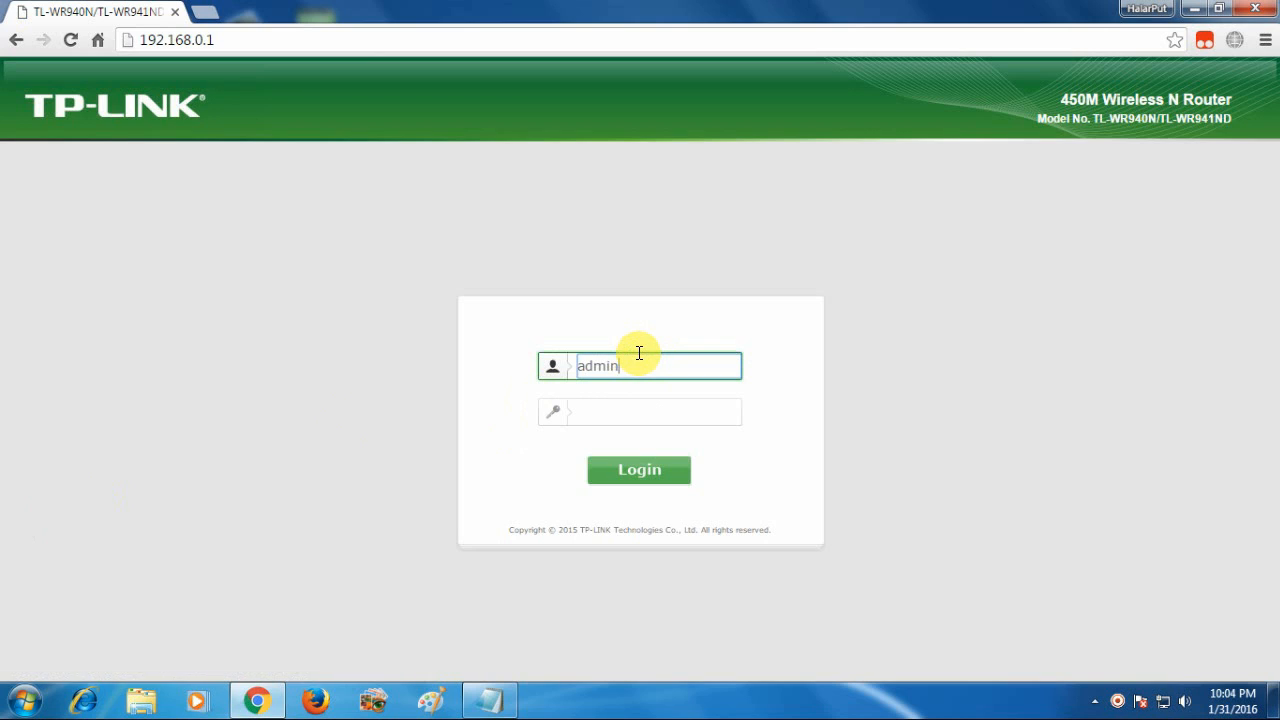
key(Tab)
text(admin)
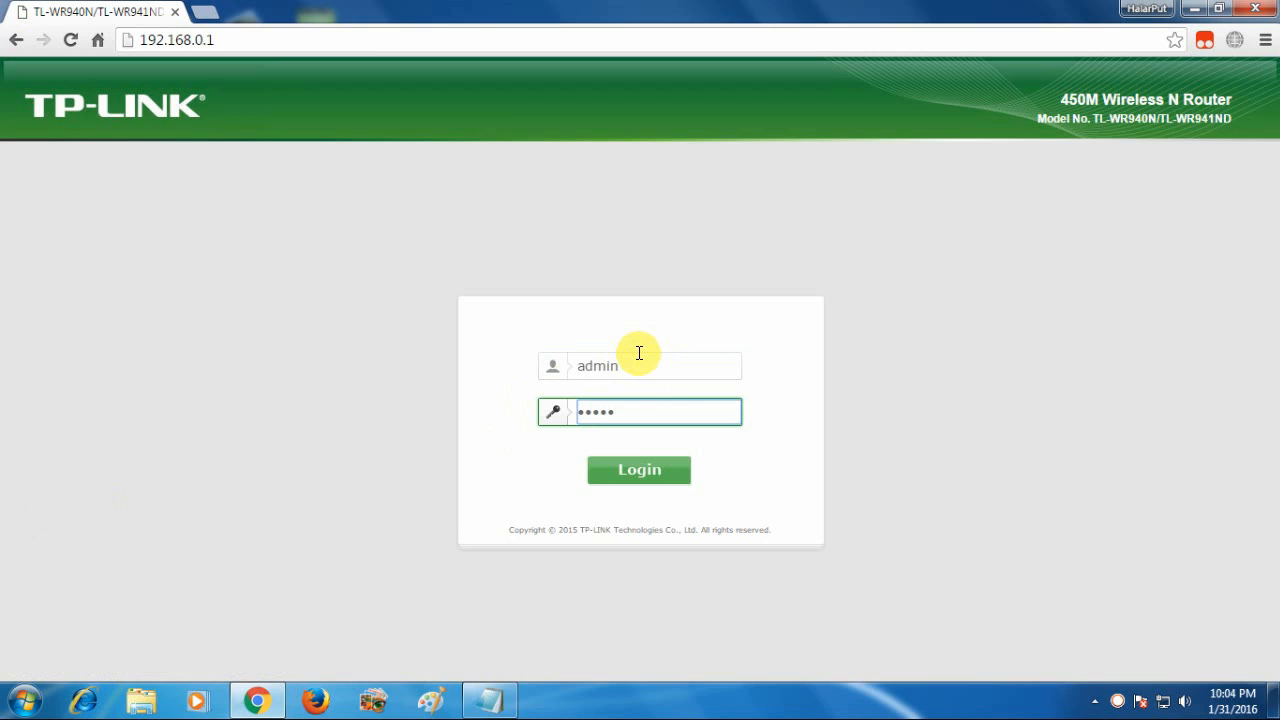
key(Return)
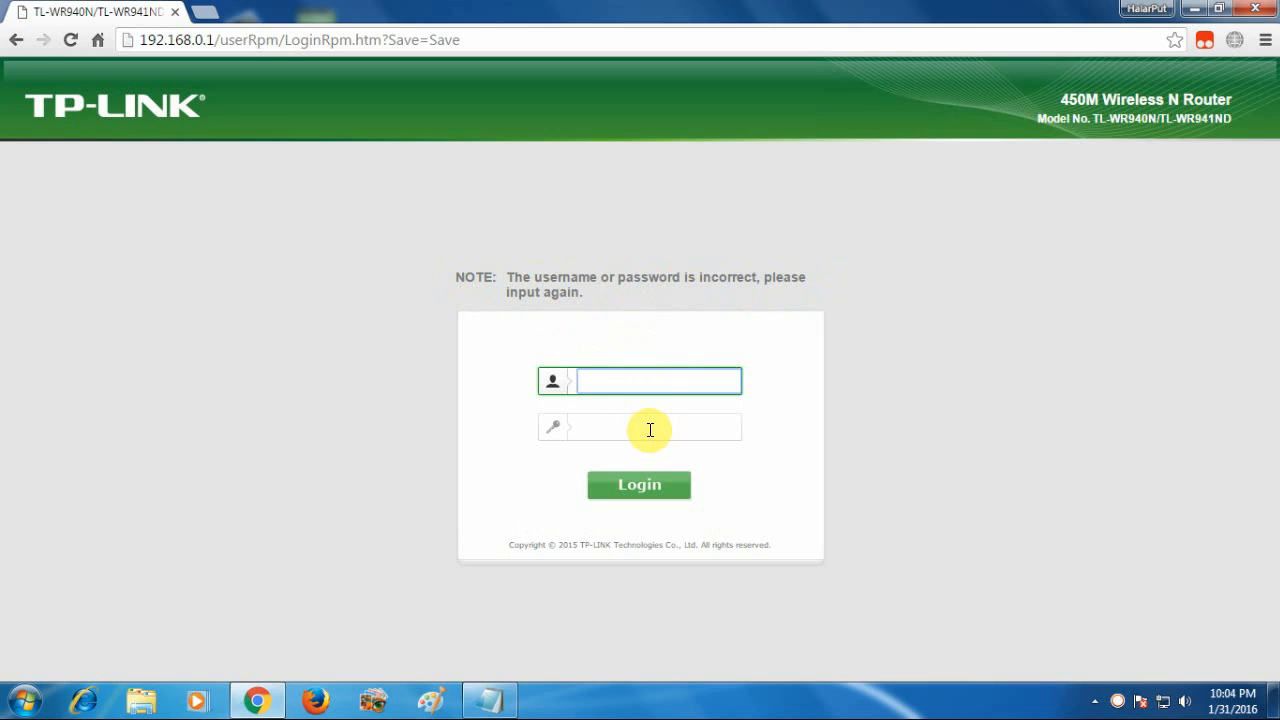
click(621, 386)
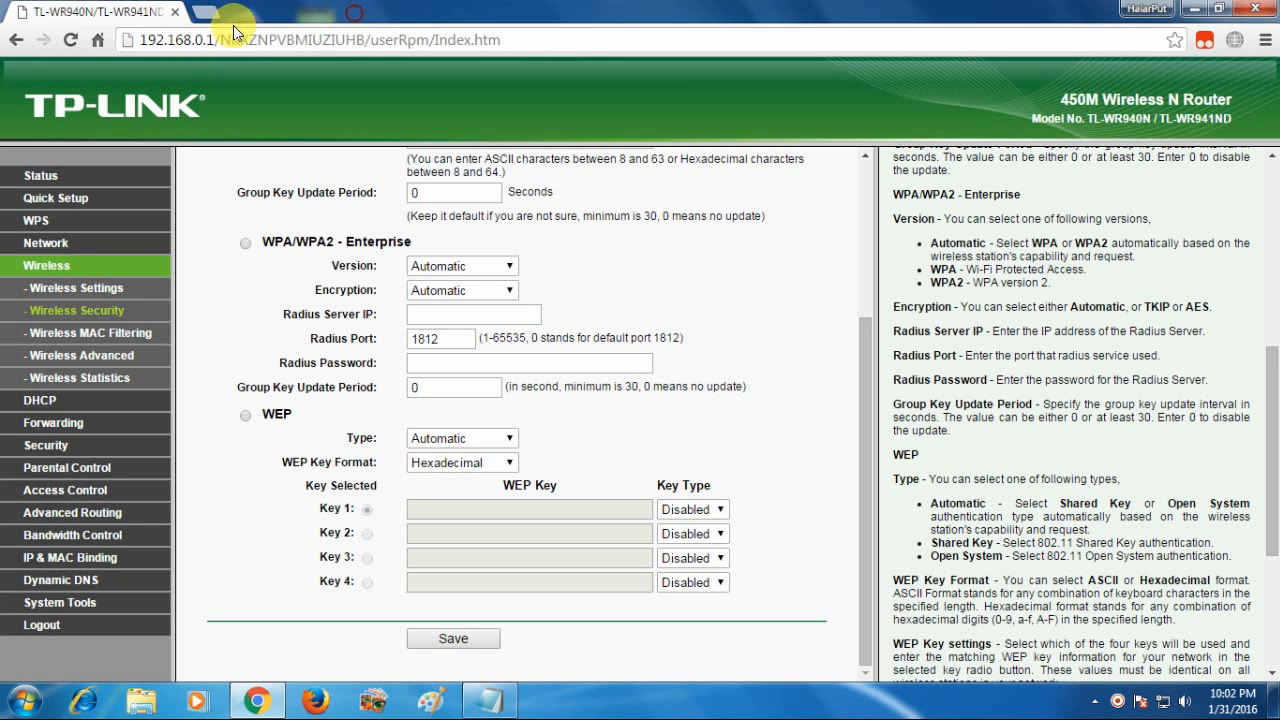
scroll(935, 412, down, 3)
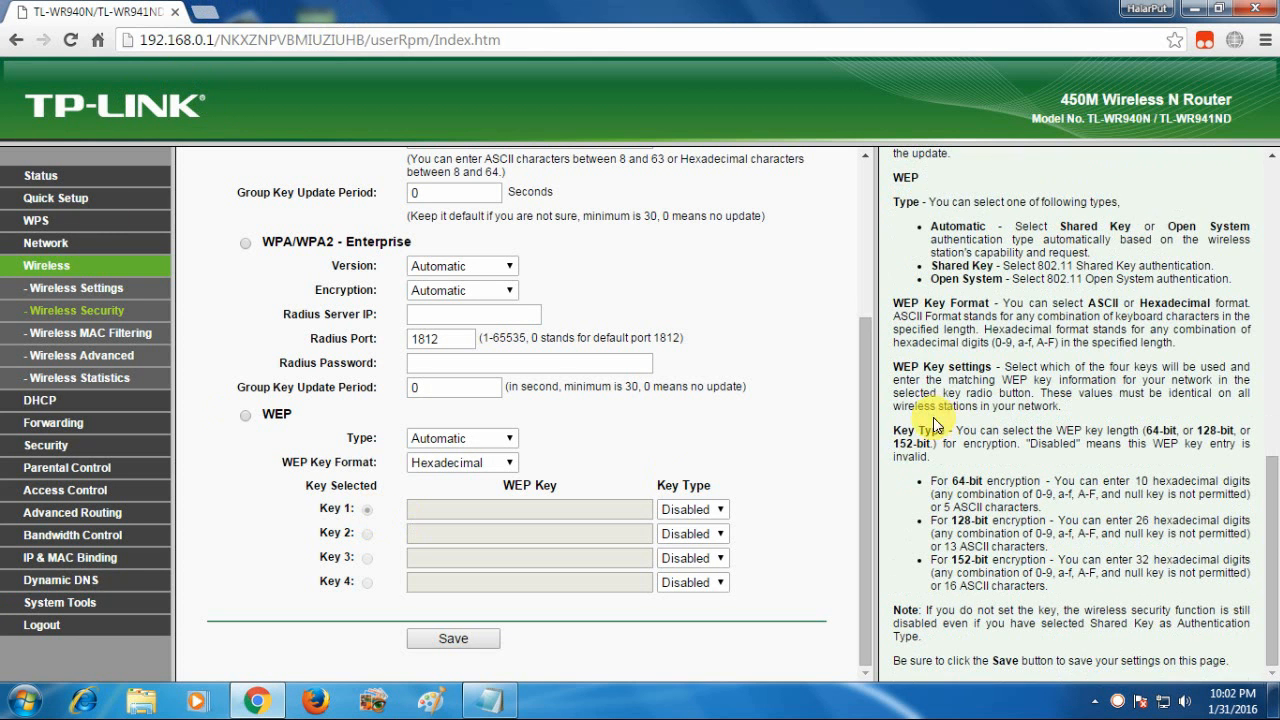
scroll(867, 370, up, 3)
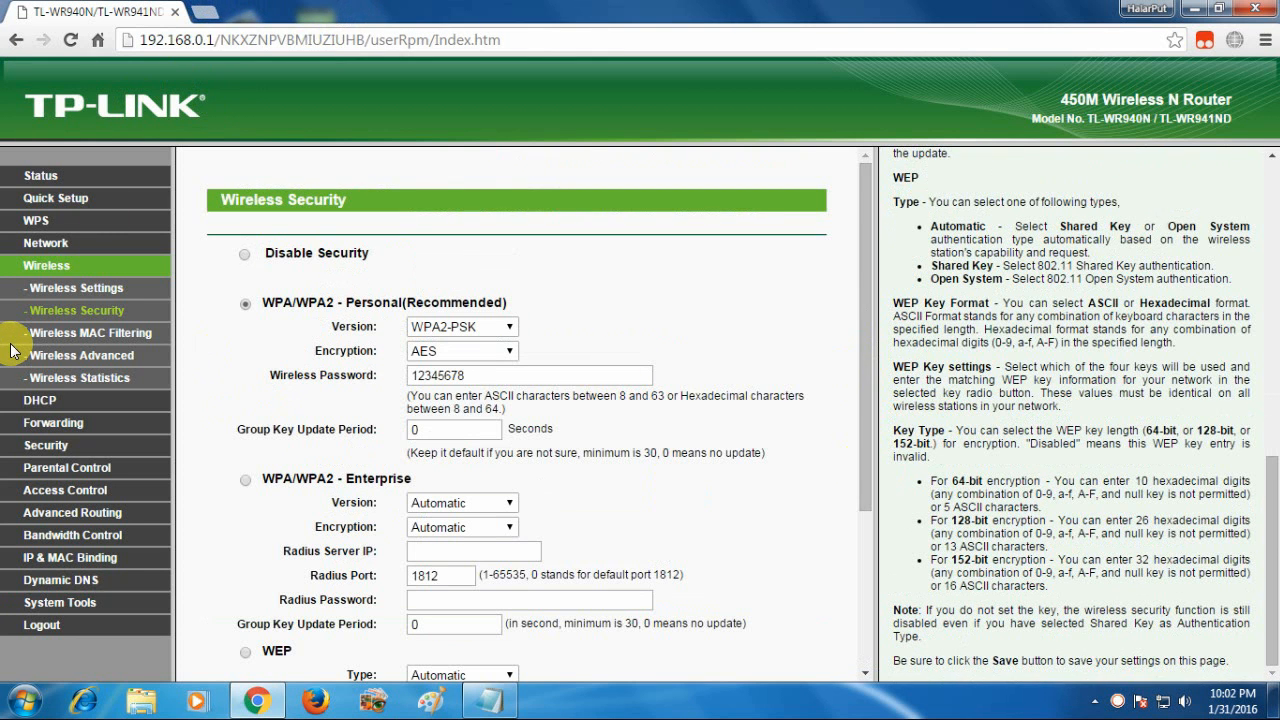